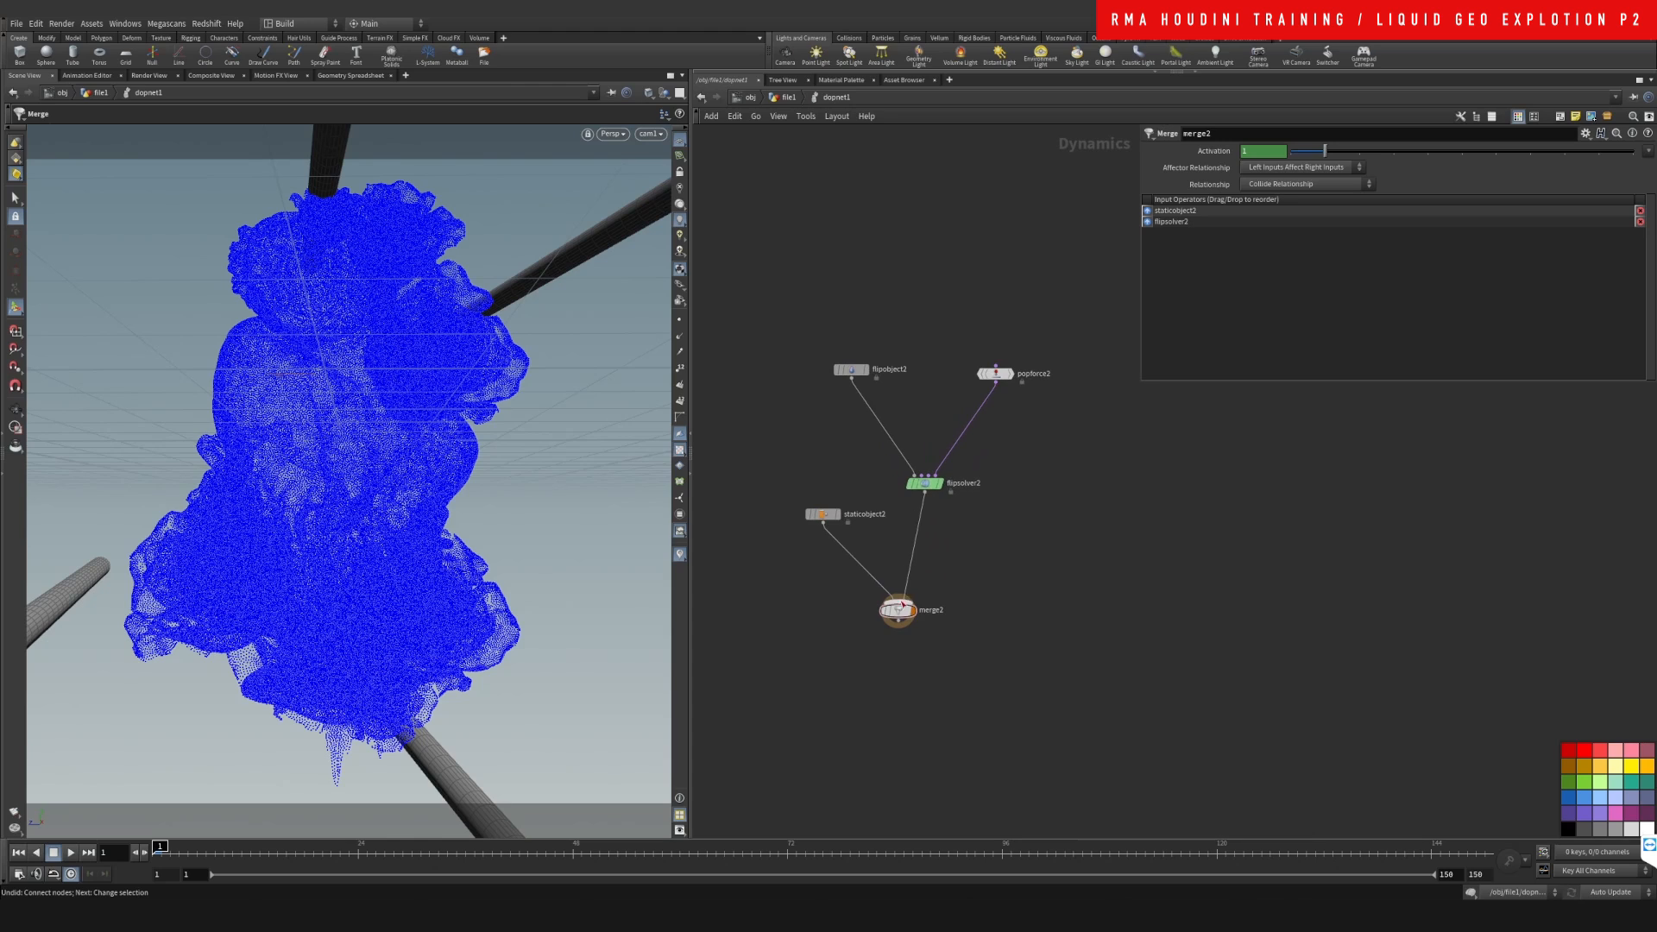
- Tidy the existing fluid network by repositioning the original FLIP object and the merge node around the solver
click(843, 370)
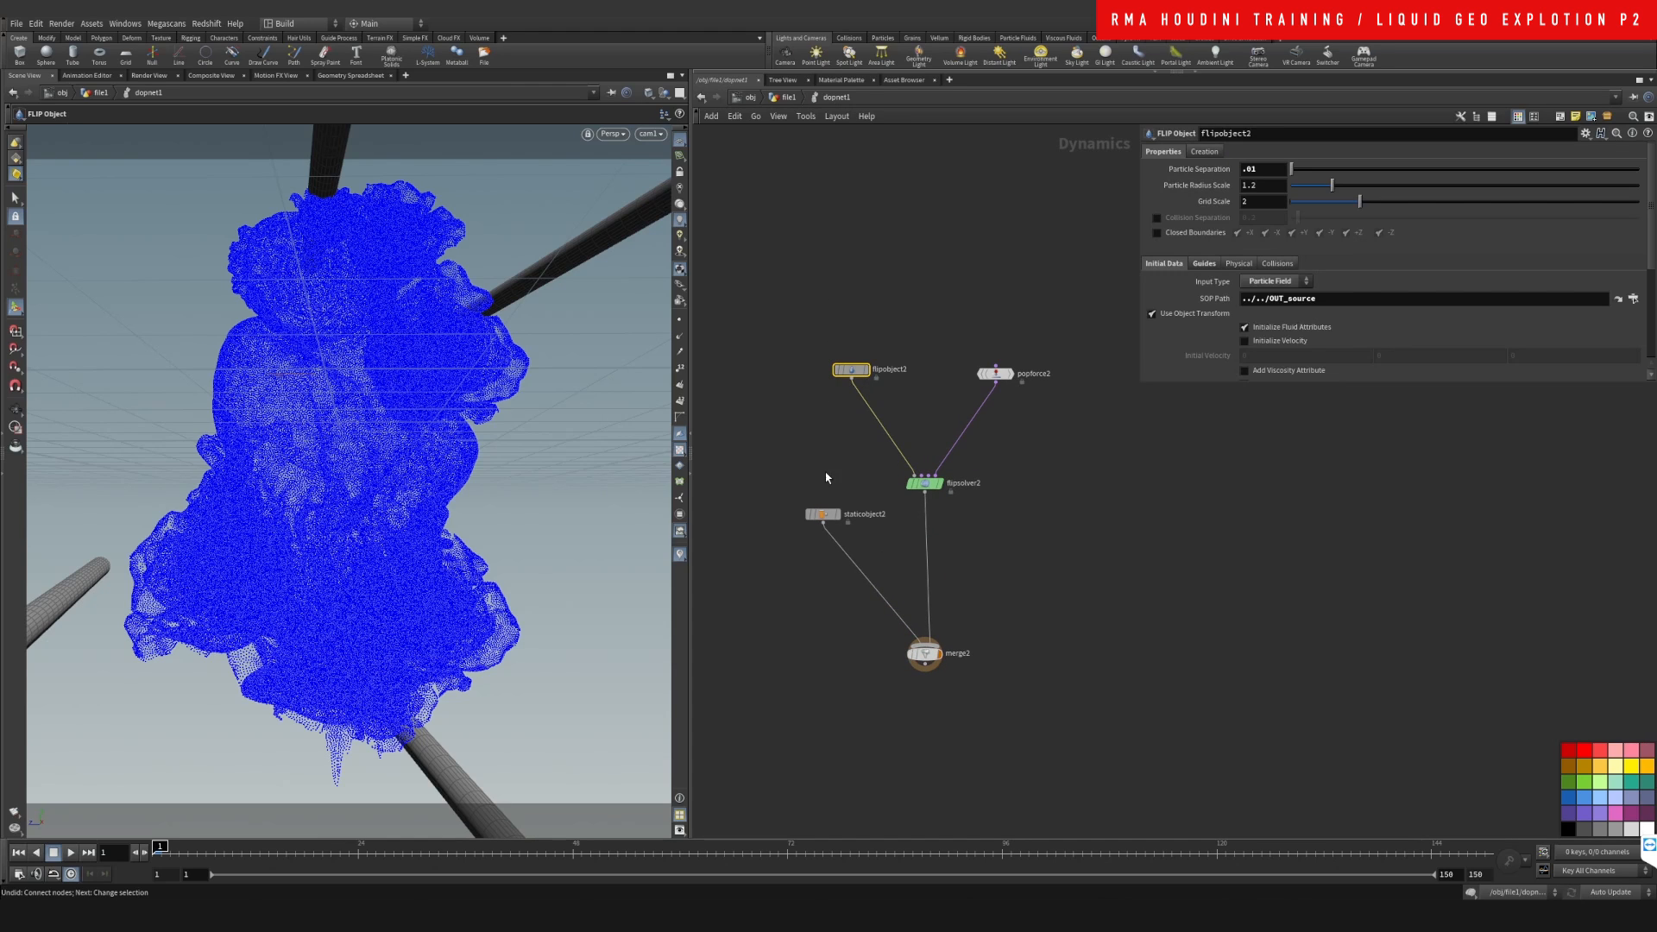
middle_drag(1041, 555, 964, 511)
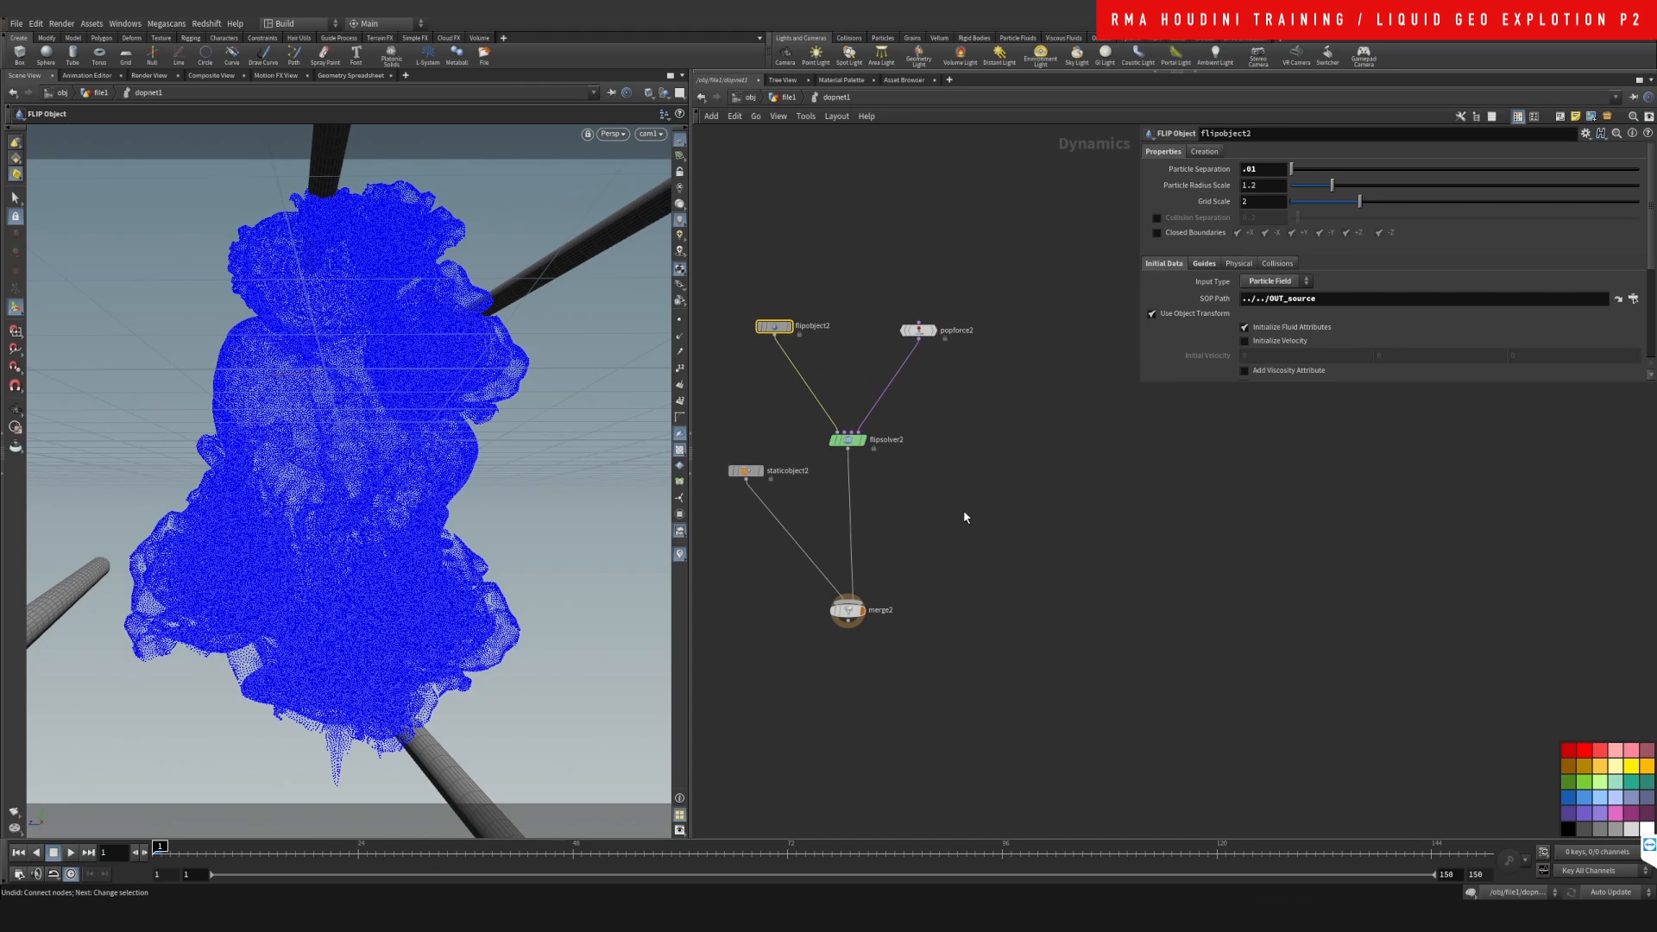
scroll(960, 512, down, 1)
drag(861, 597, 862, 560)
scroll(839, 315, up, 2)
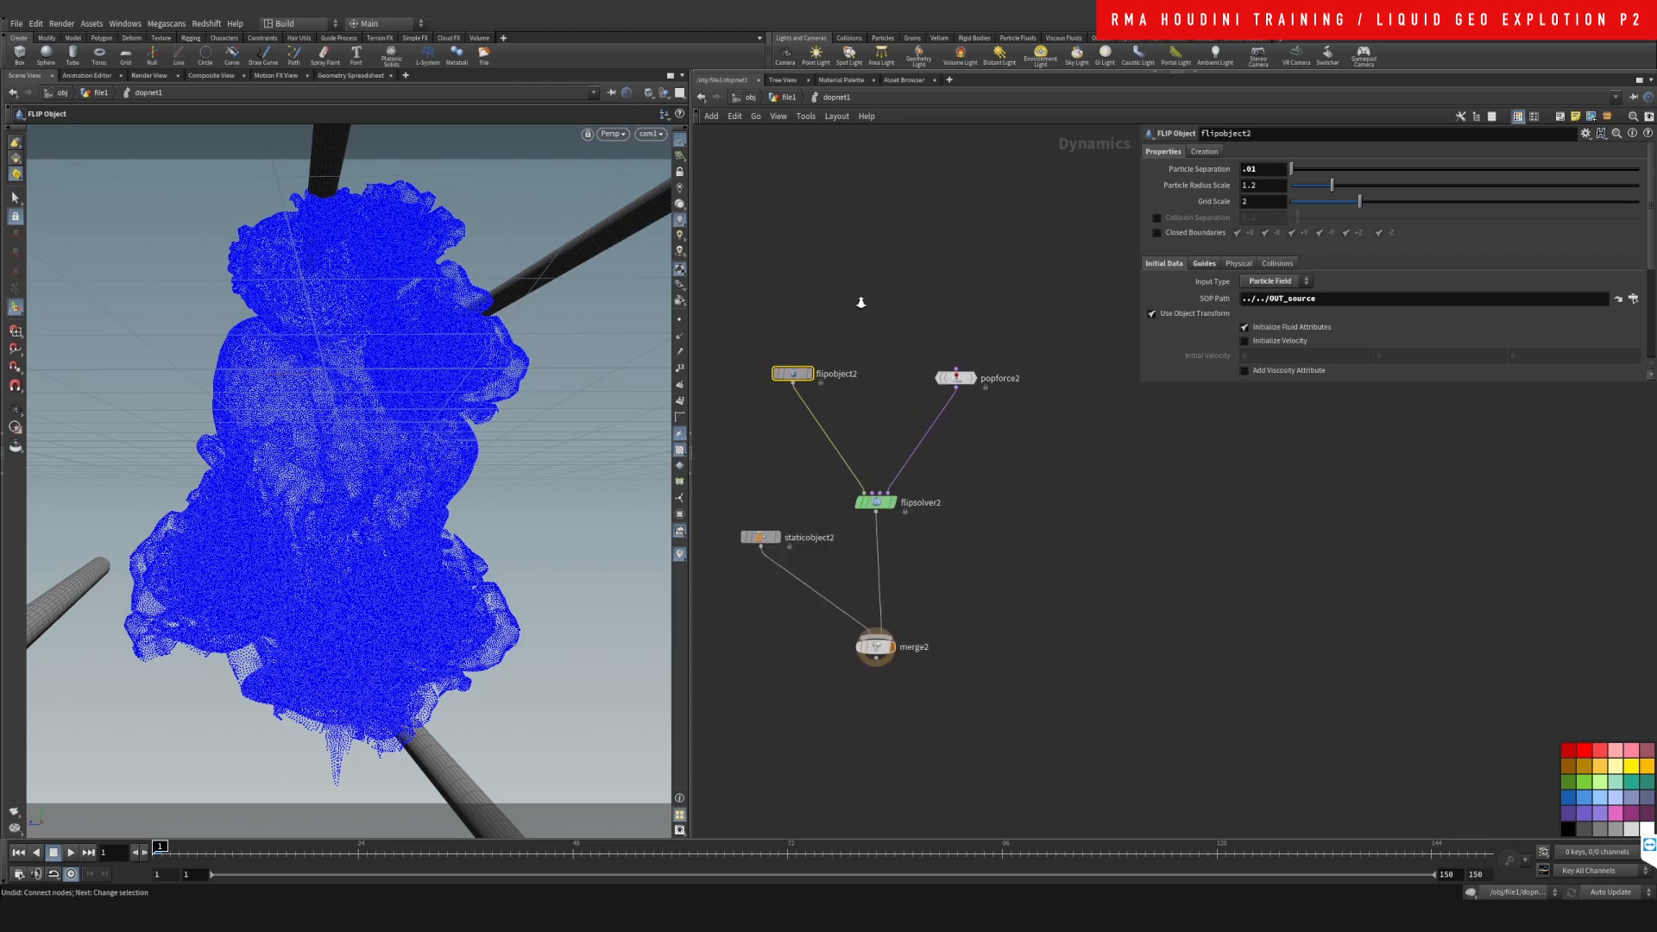
drag(788, 372, 758, 371)
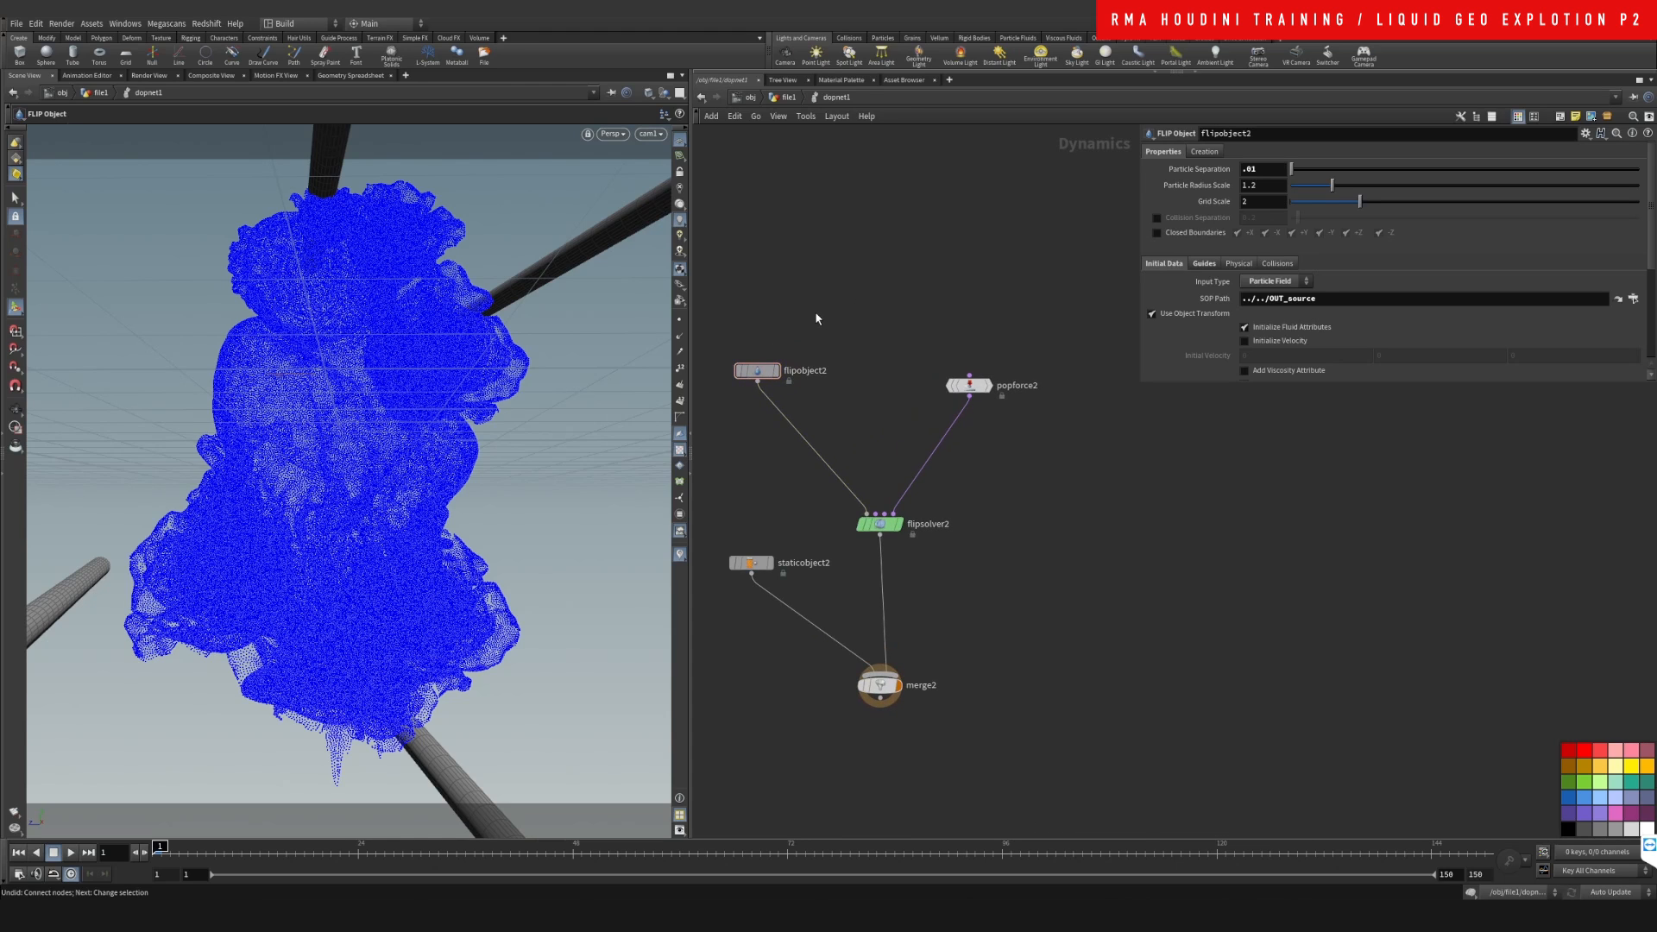
- Add a new FLIP Object node in empty space beside the existing fluid network
key(Tab)
text(flip)
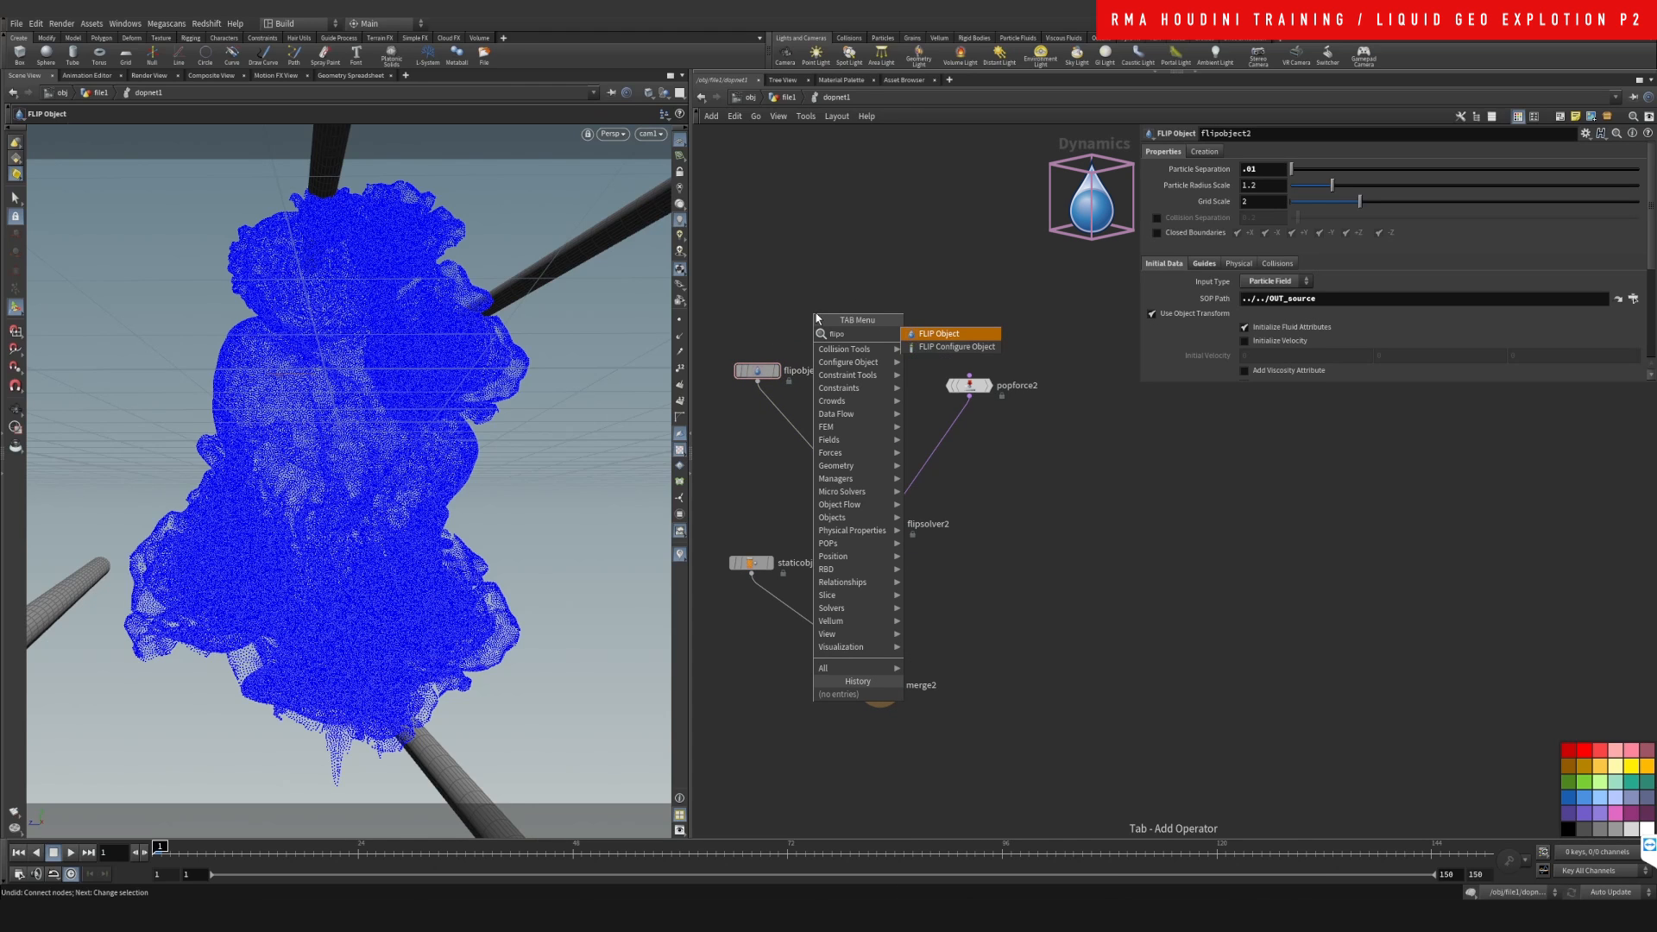
key(Return)
click(1003, 576)
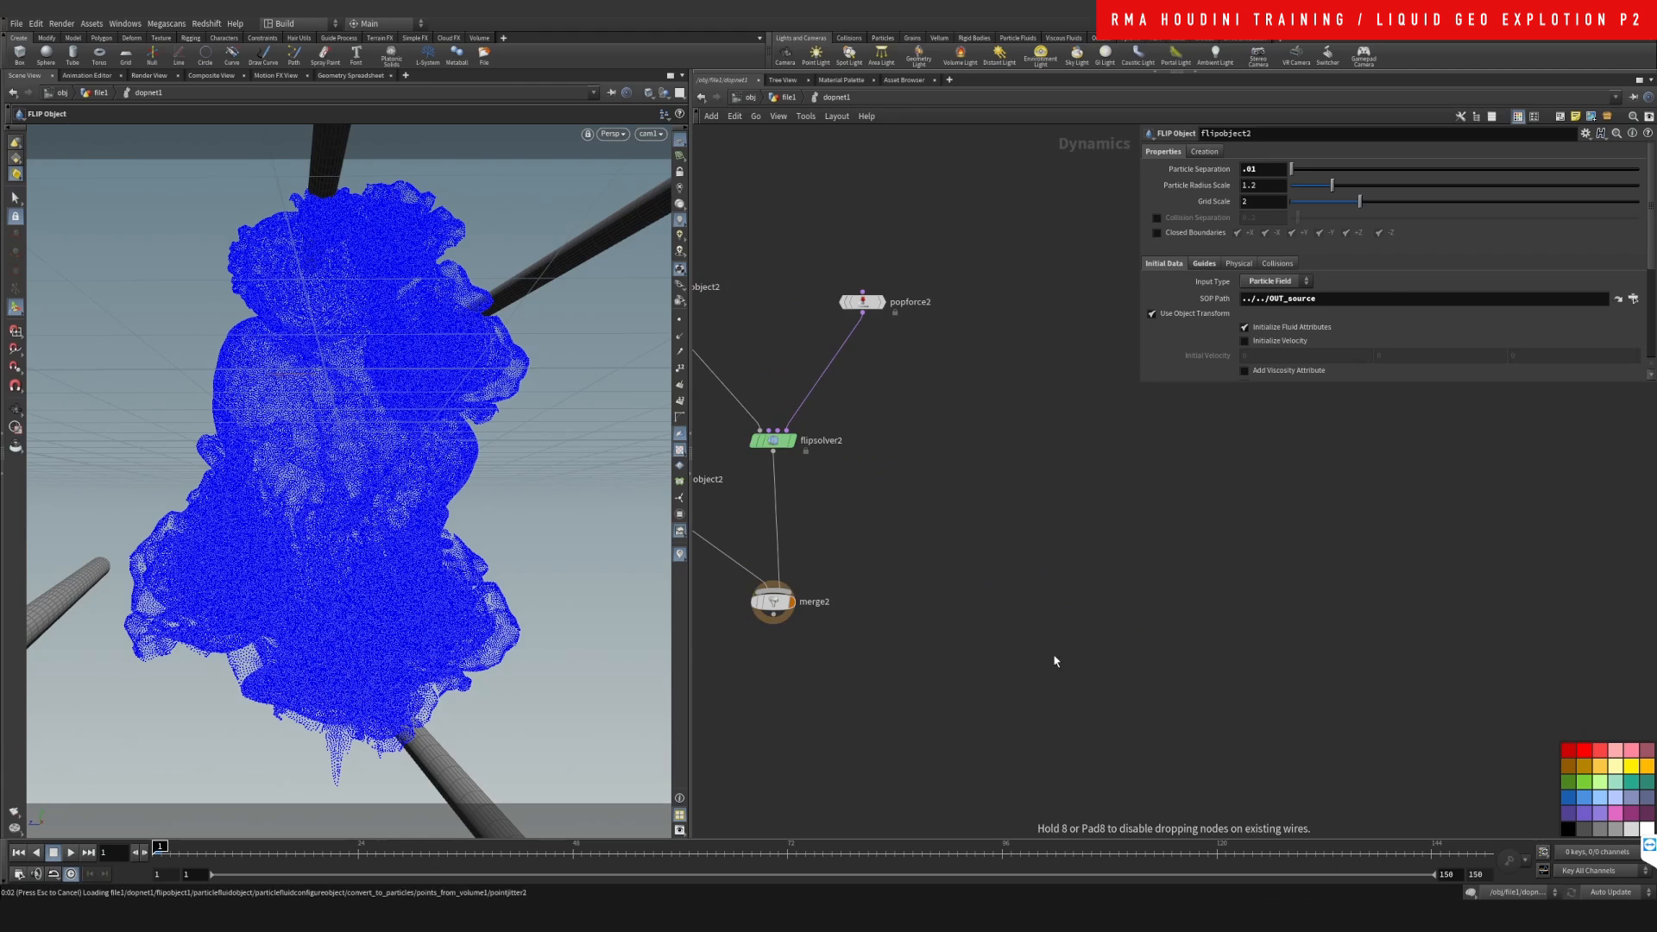
middle_drag(1026, 652, 924, 649)
drag(858, 509, 984, 723)
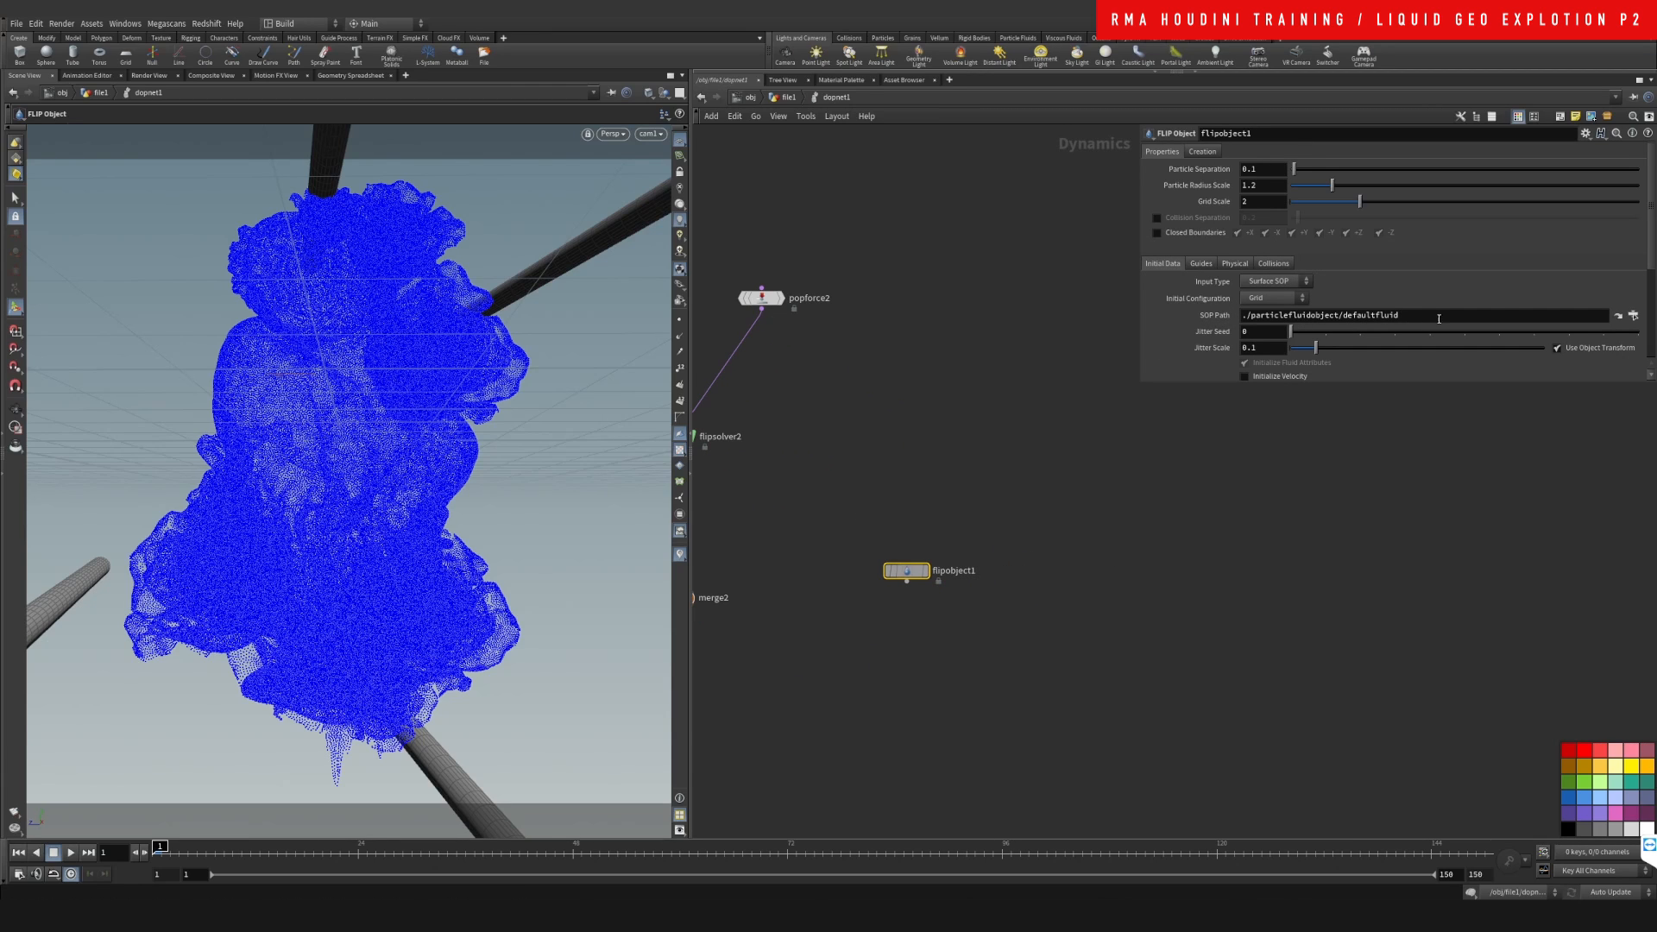
- Point the new FLIP object's SOP path to the OUT_source node inside file1
click(1633, 316)
drag(1545, 207, 733, 409)
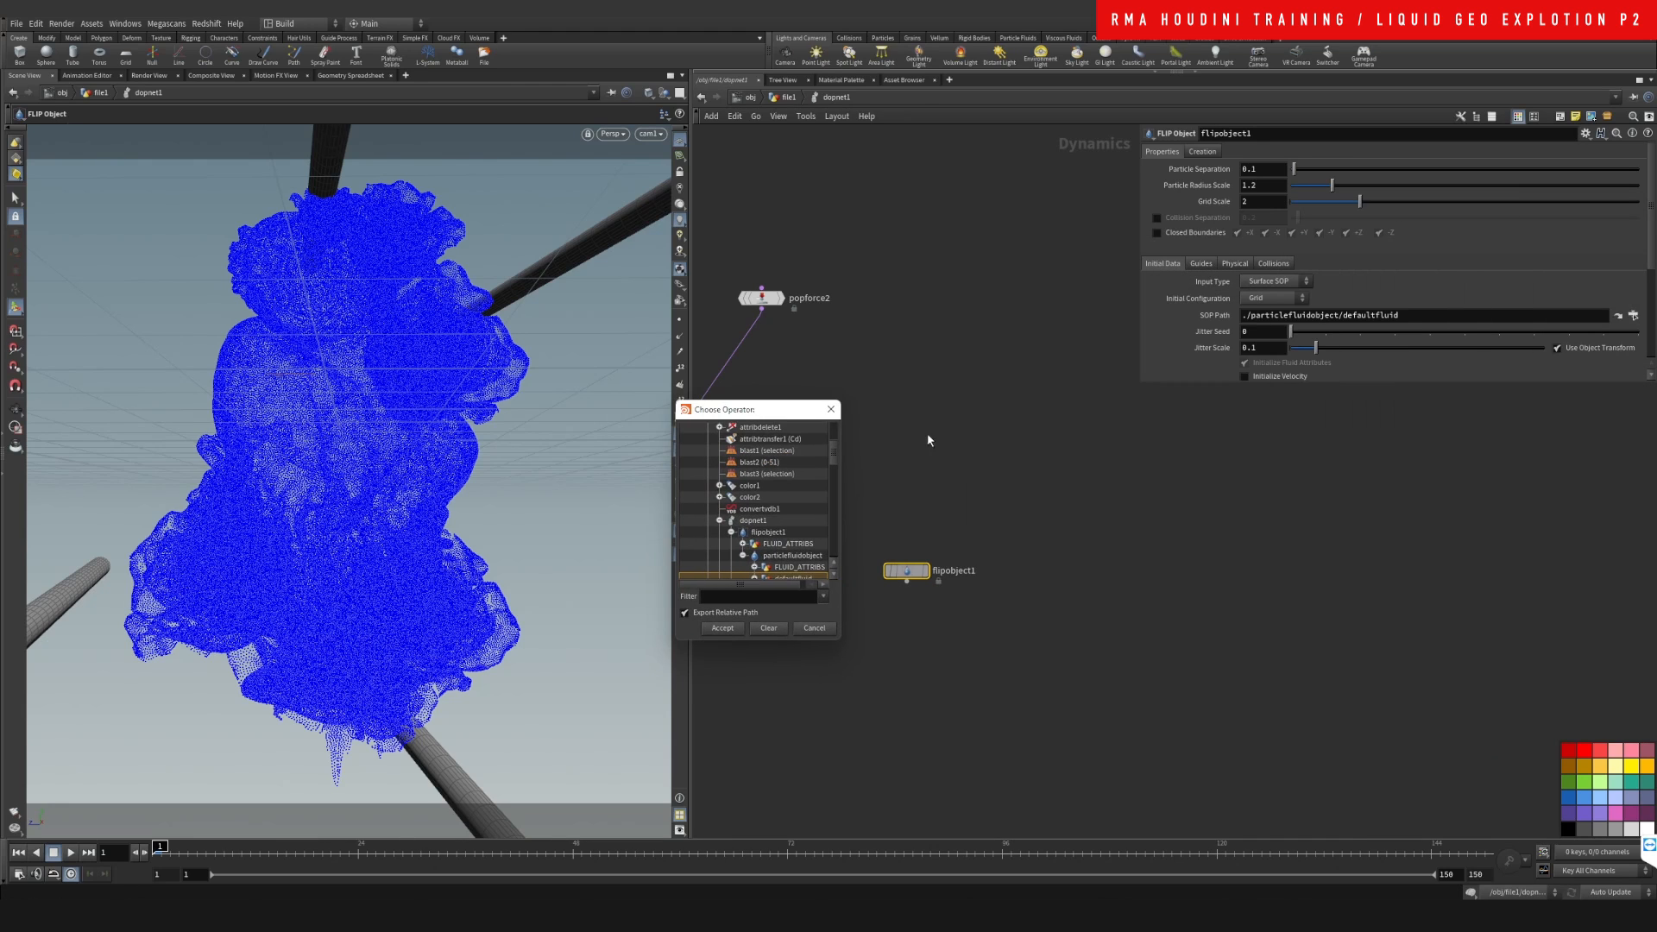
scroll(820, 449, up, 3)
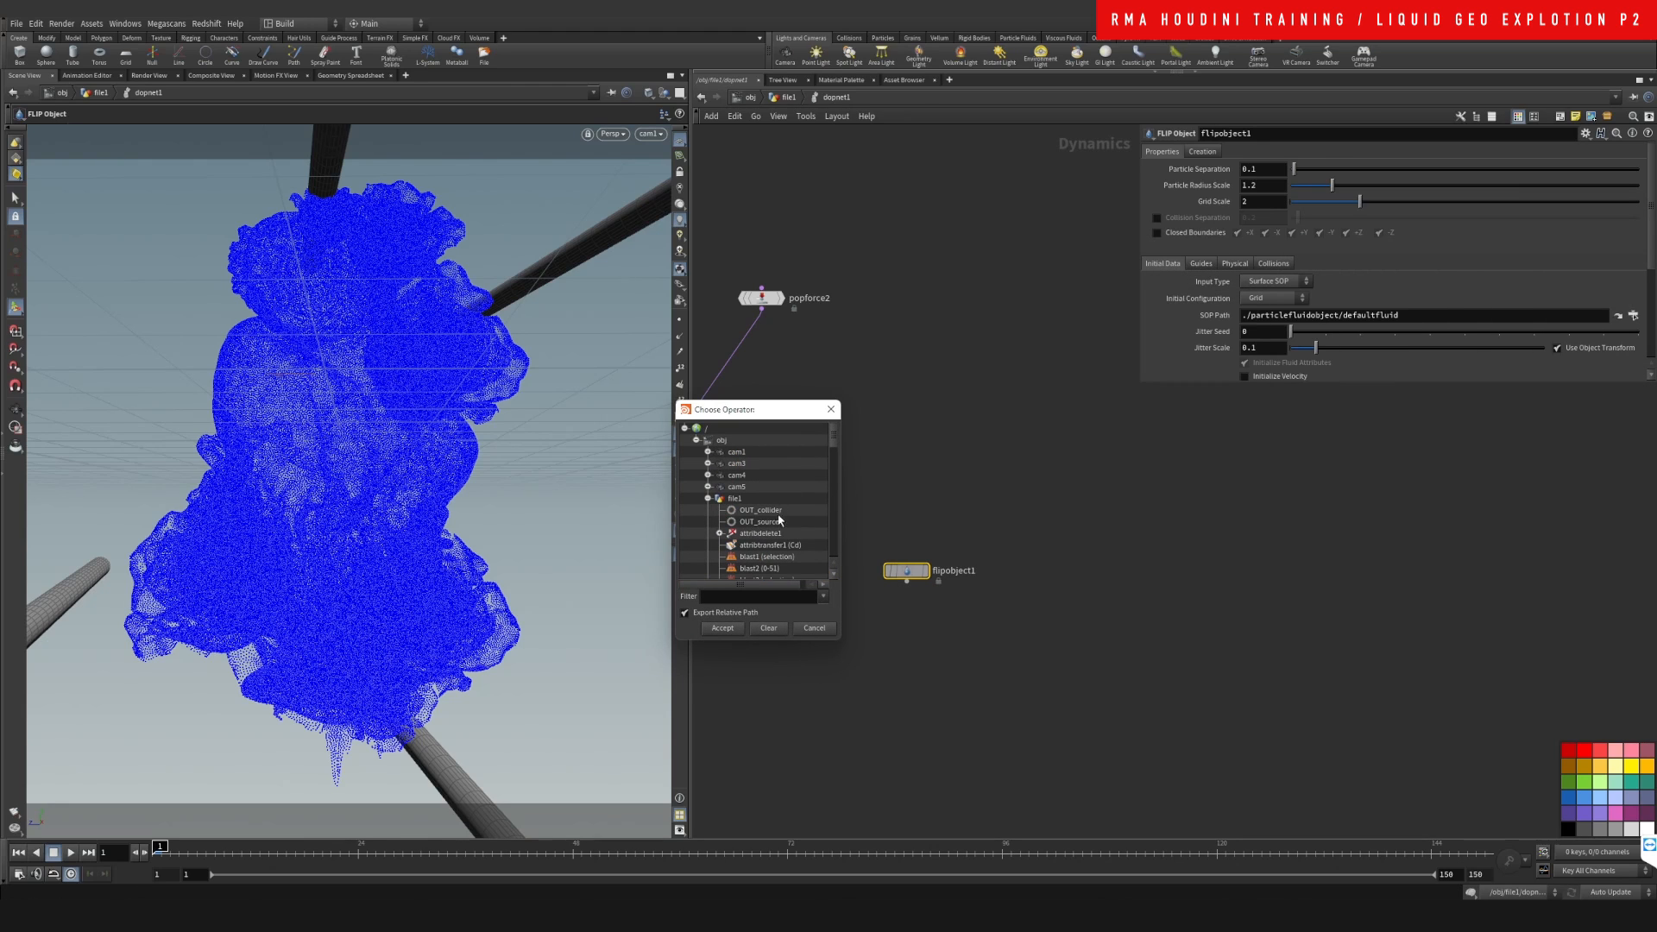
click(763, 522)
click(722, 628)
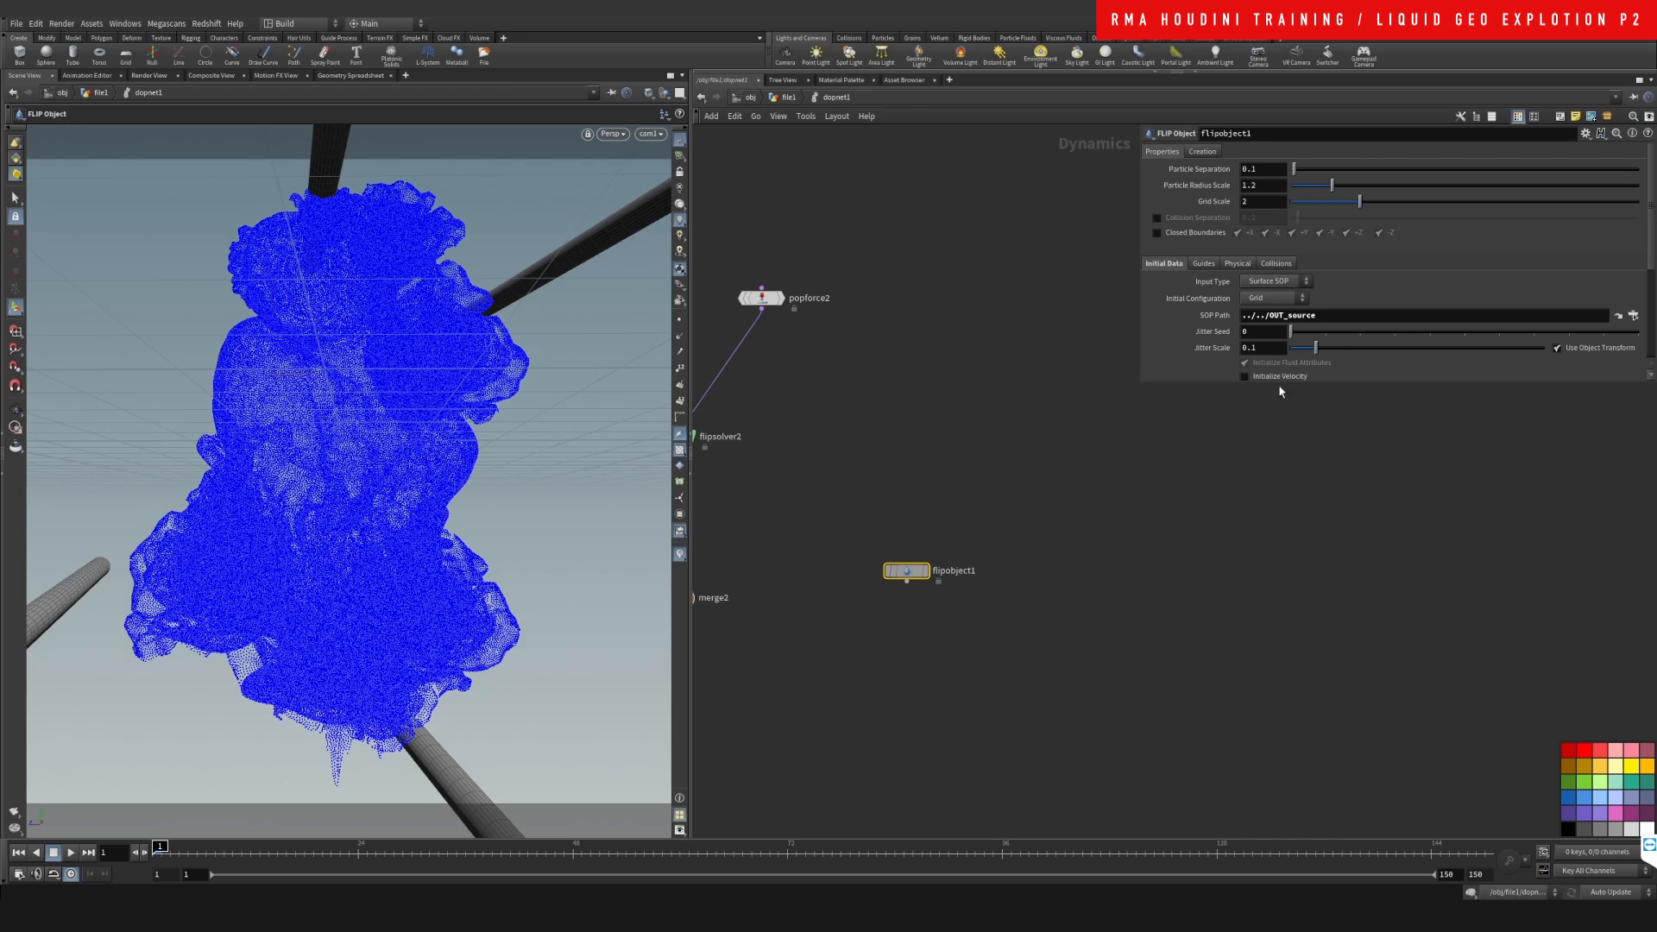
- Check the OUT_source node in the geometry network and return to the dynamics network
click(1618, 317)
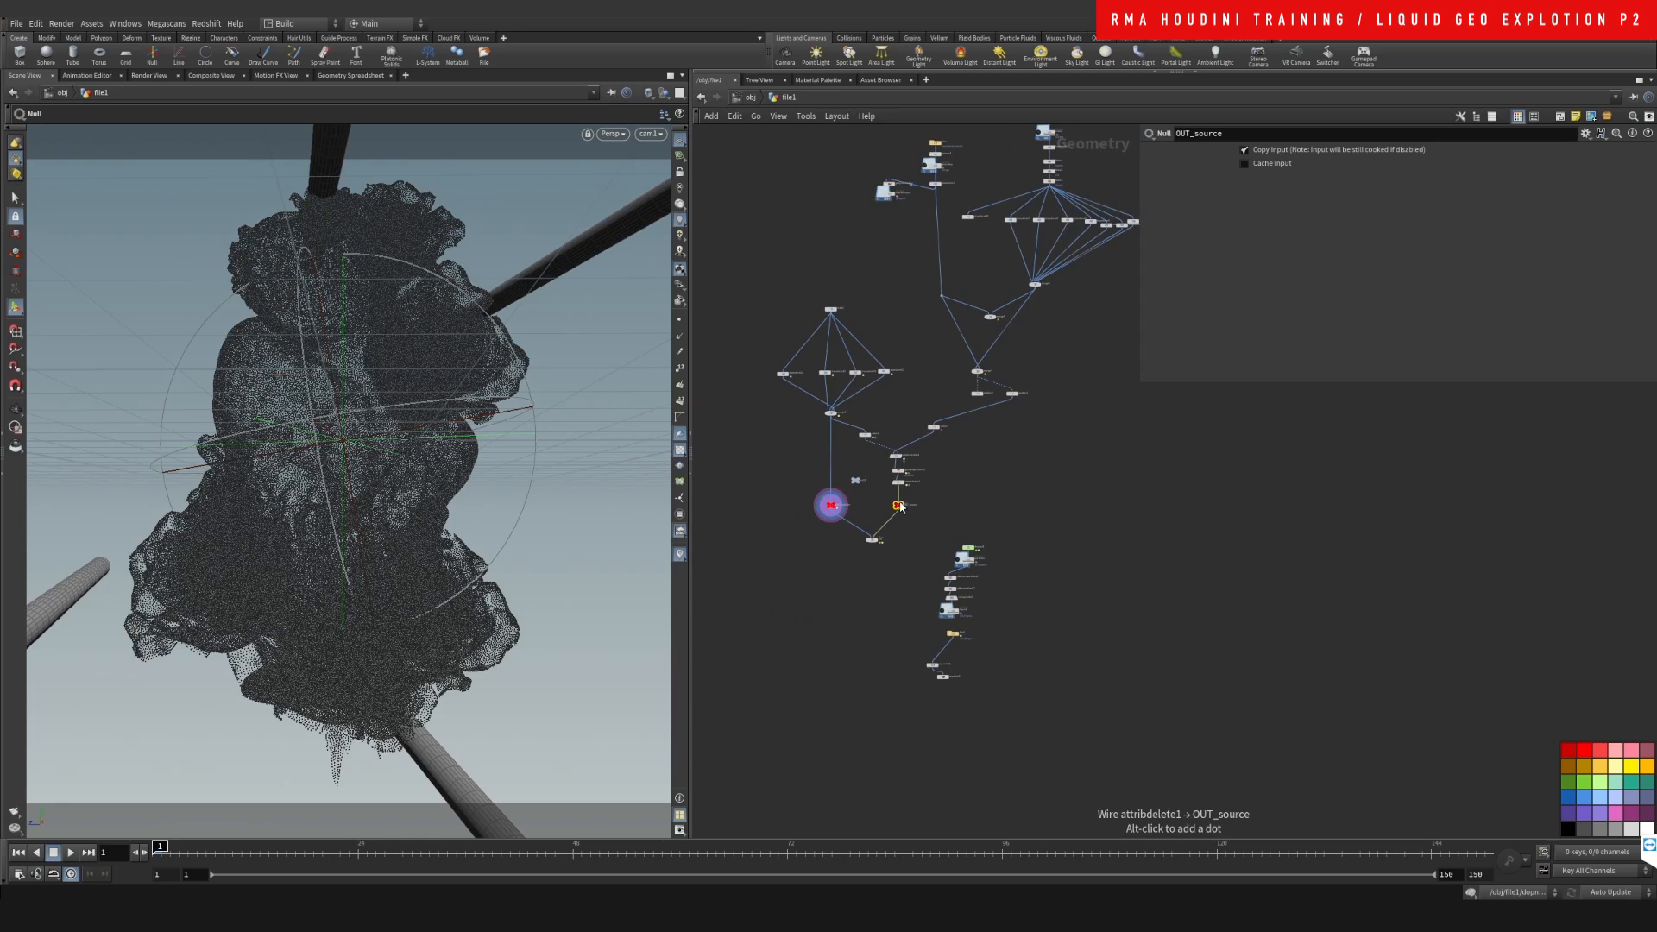
scroll(991, 537, down, 3)
scroll(1027, 526, up, 5)
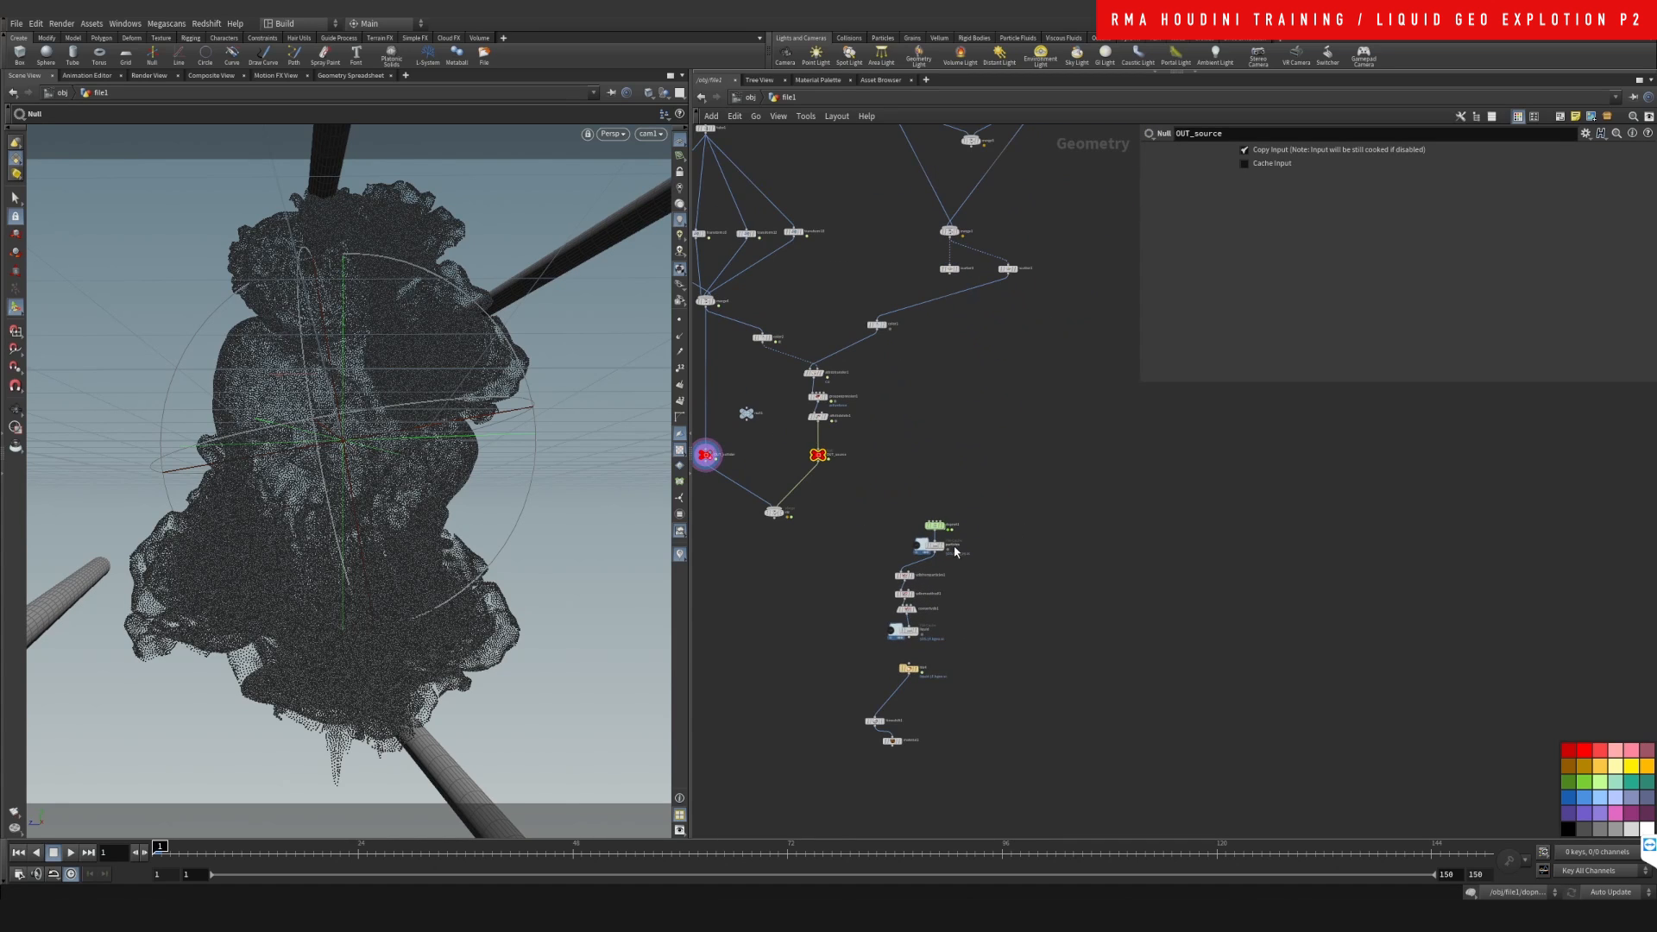
double_click(929, 545)
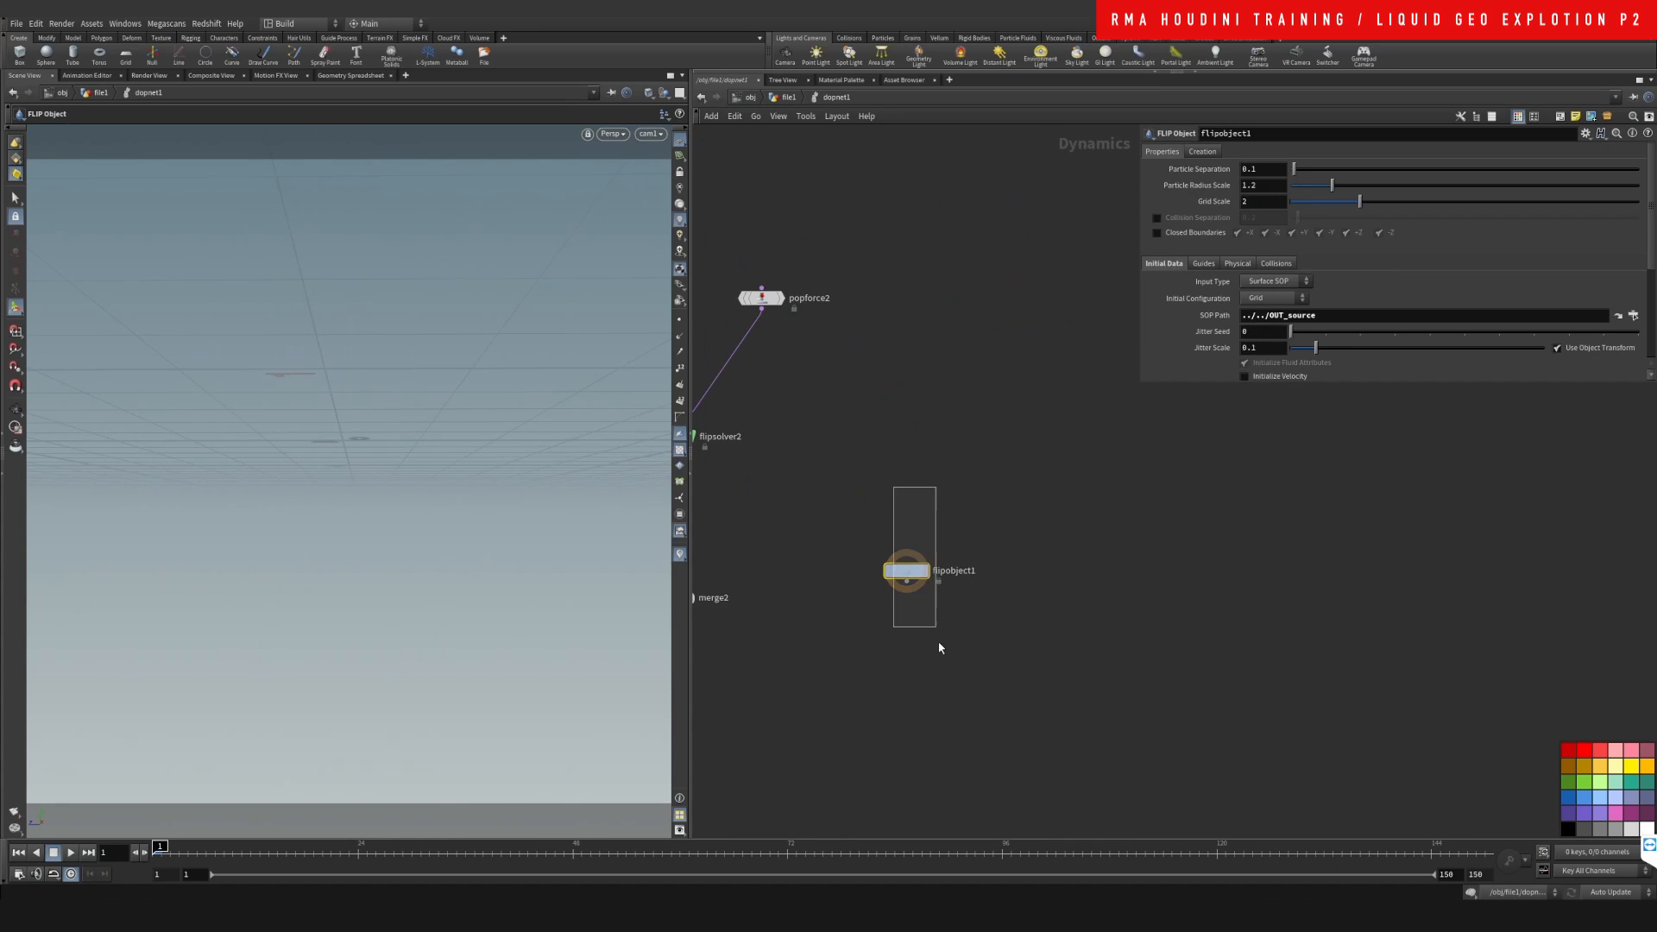
- Set the new FLIP object's input type to Particle Field
click(1277, 281)
click(1271, 281)
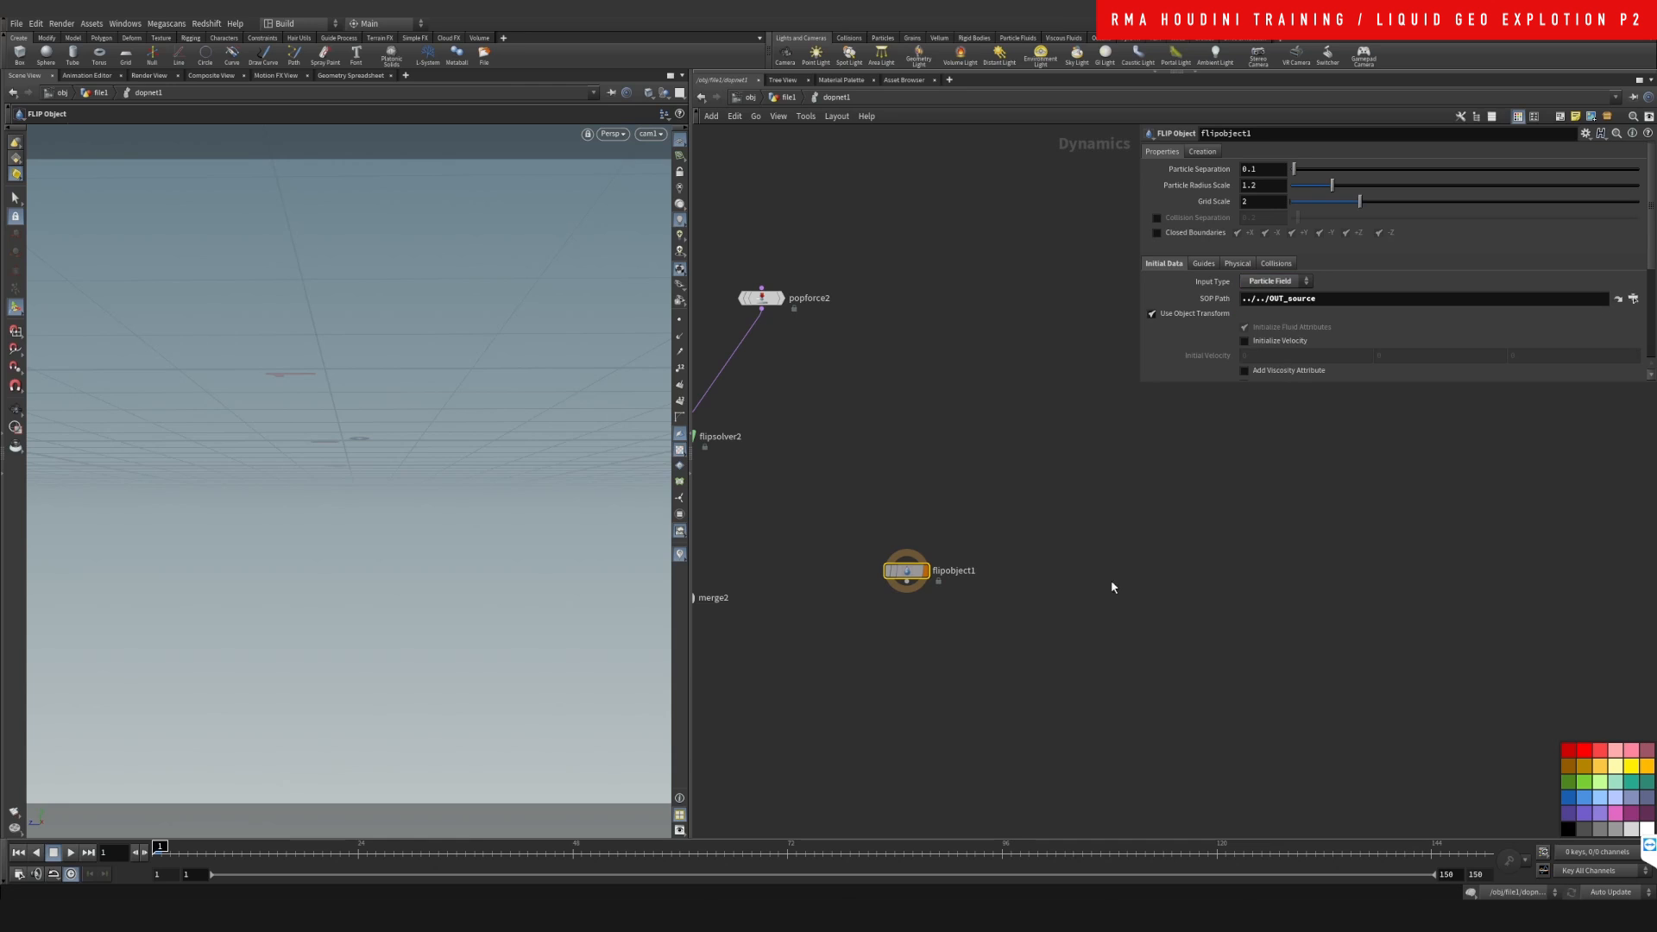
middle_drag(990, 697, 1057, 620)
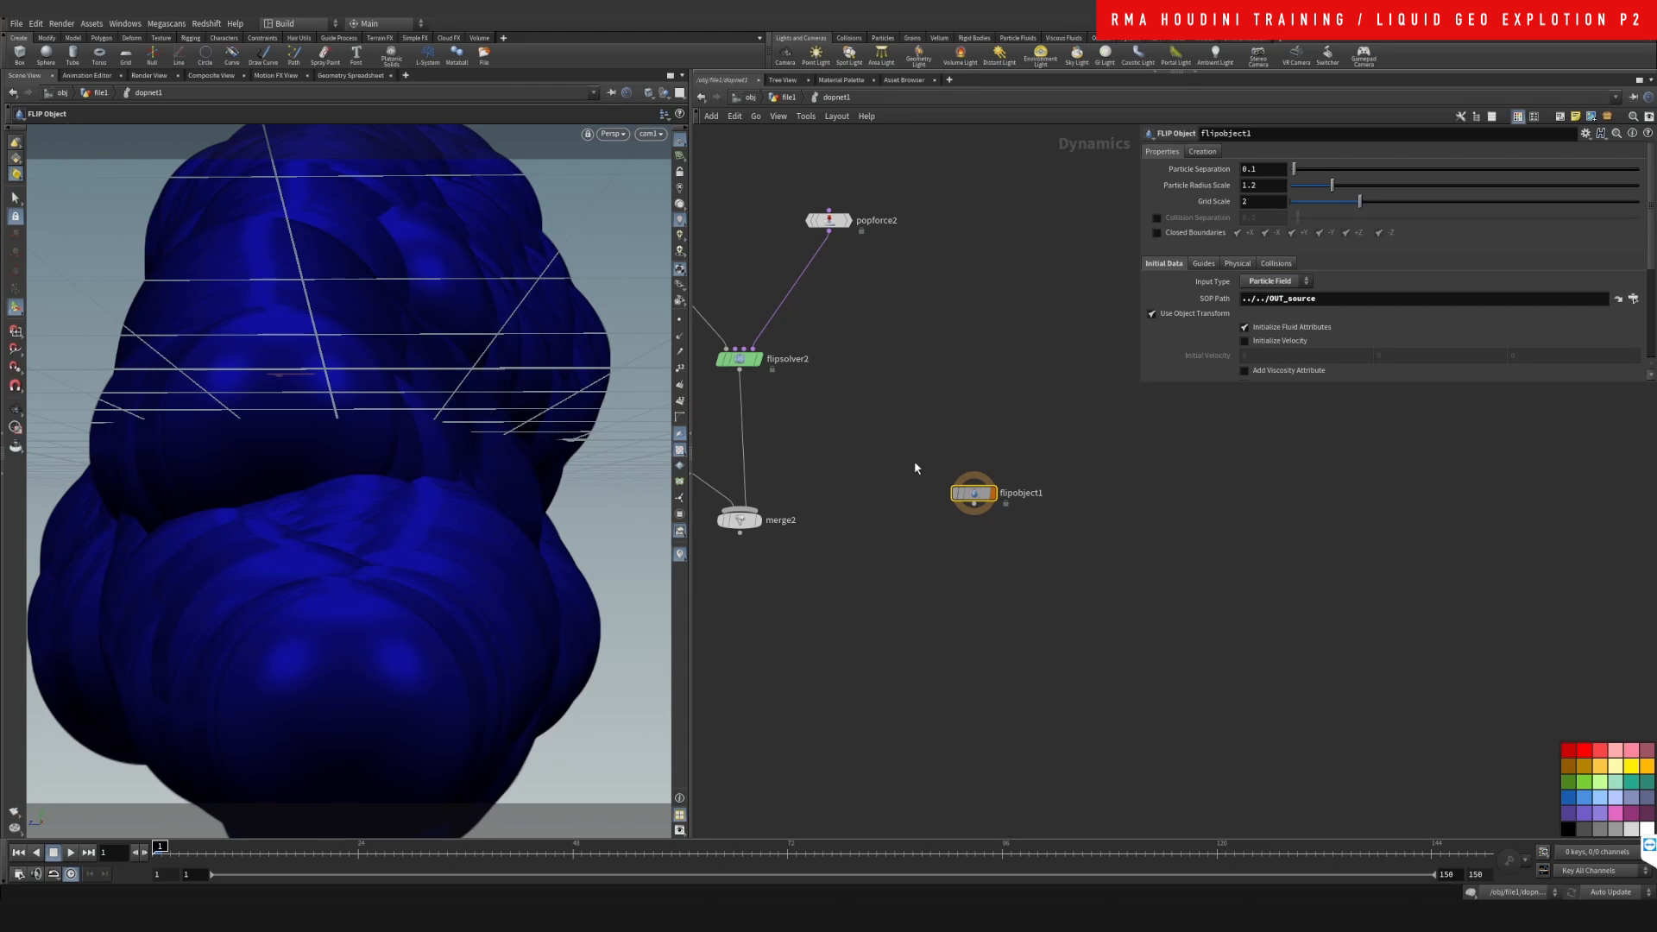
- Change the new FLIP object's particle guide visualization from sprites to Particles
click(1203, 263)
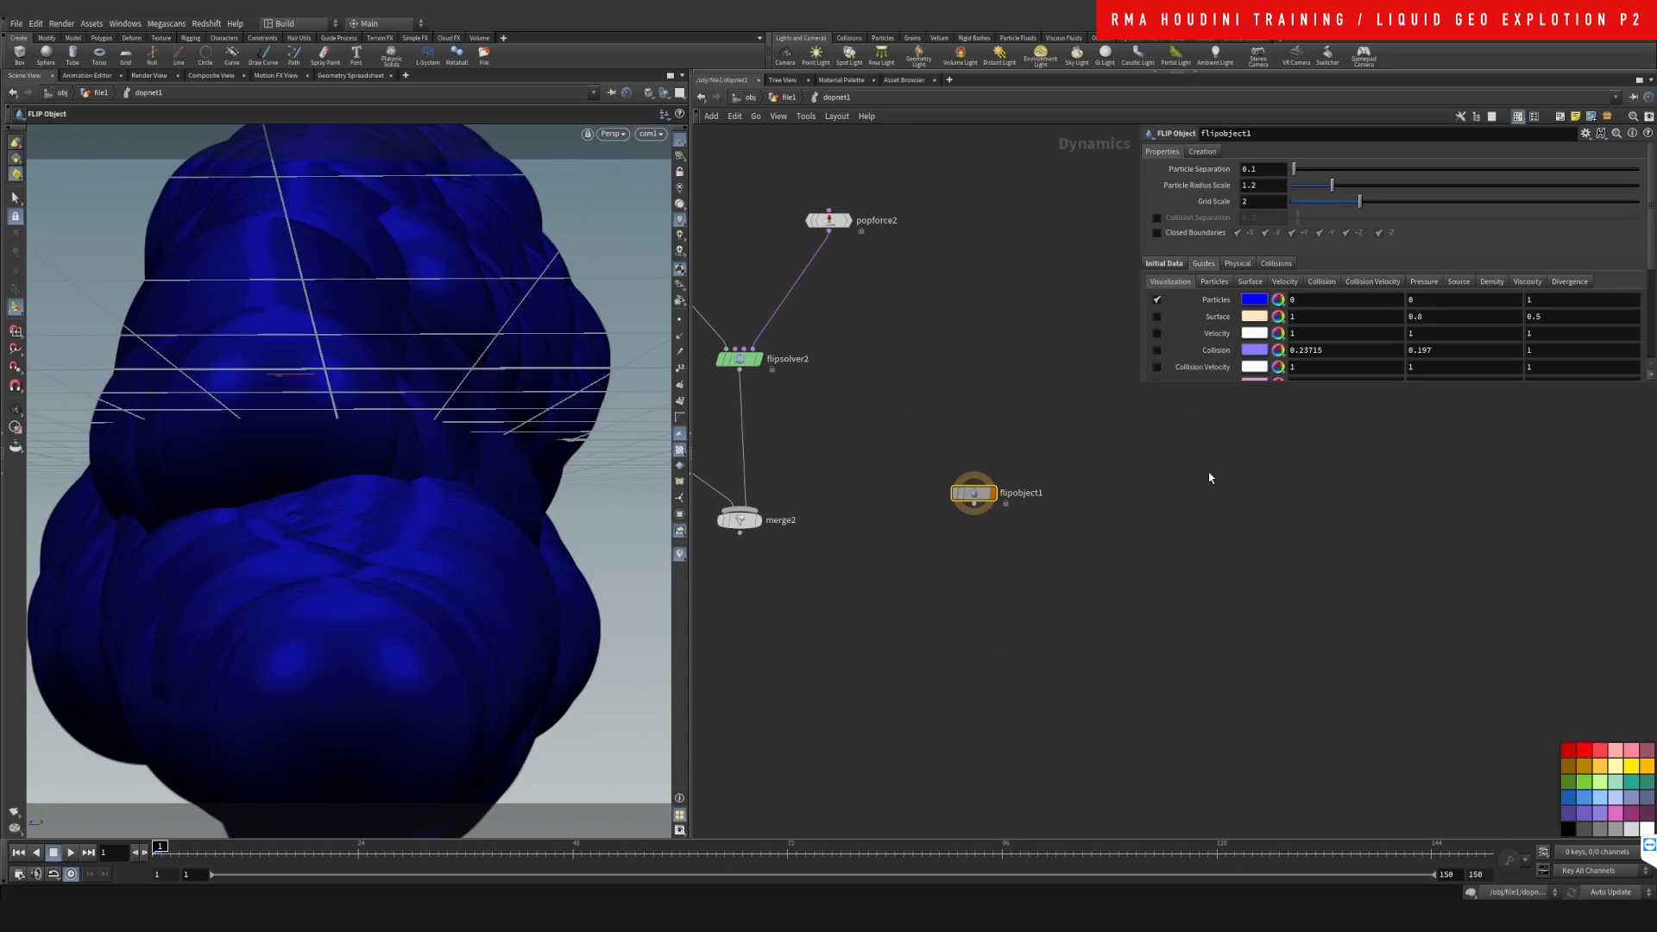
click(1214, 282)
drag(1208, 383, 1208, 676)
click(1265, 299)
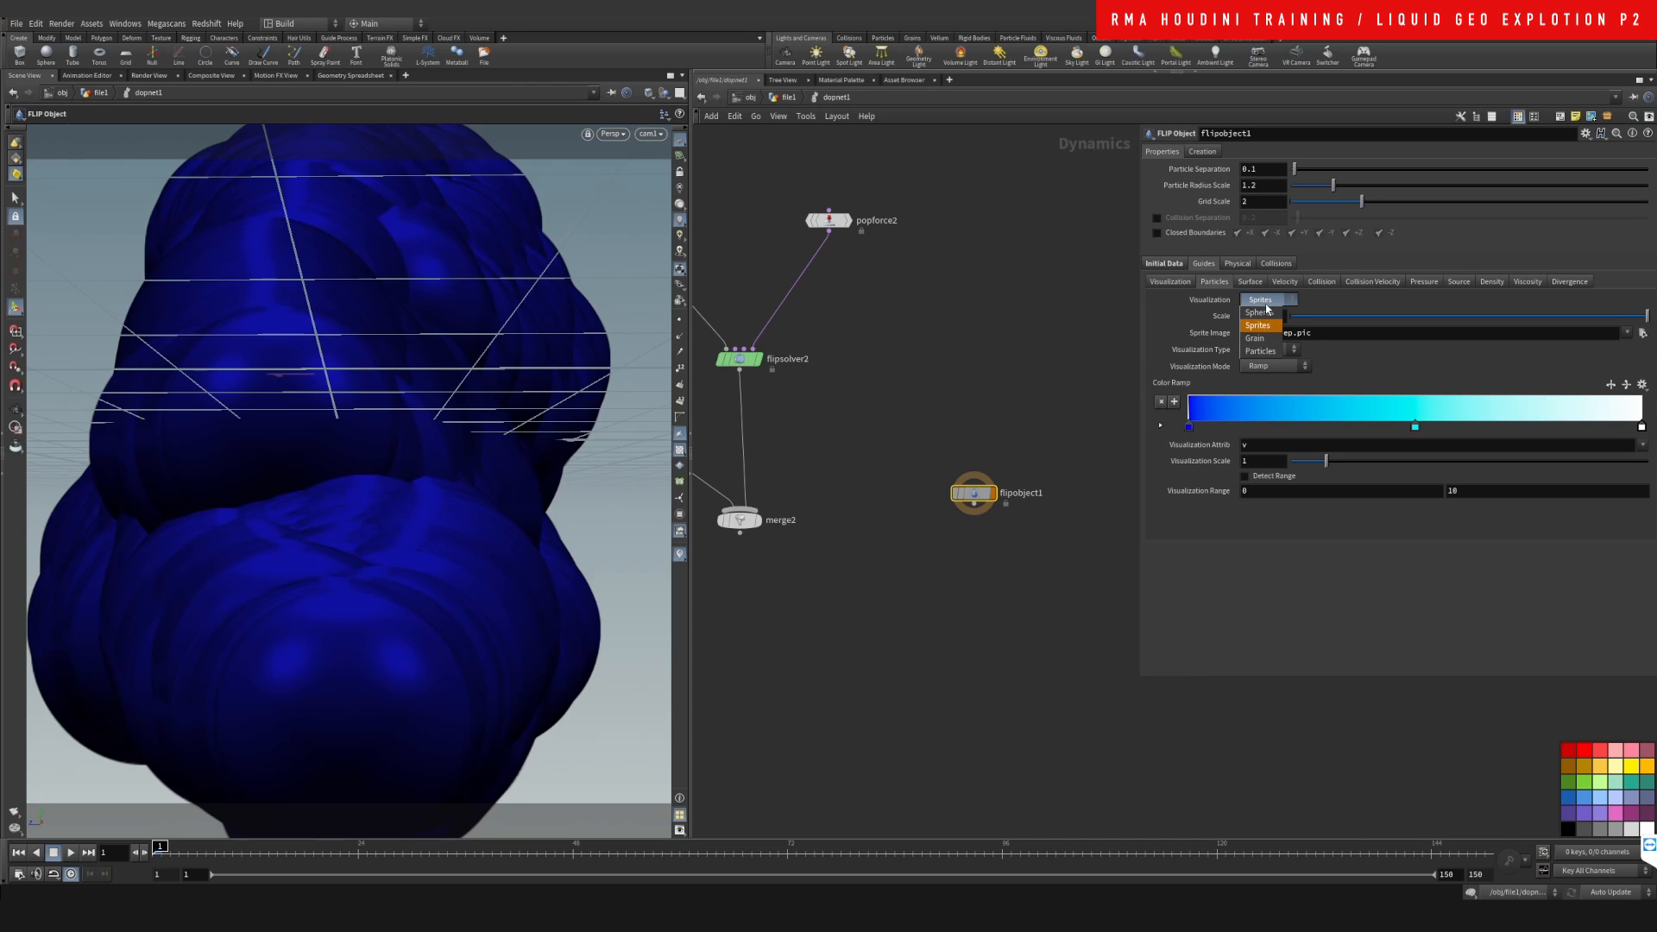
click(1260, 351)
middle_drag(1008, 596, 964, 590)
scroll(953, 572, down, 3)
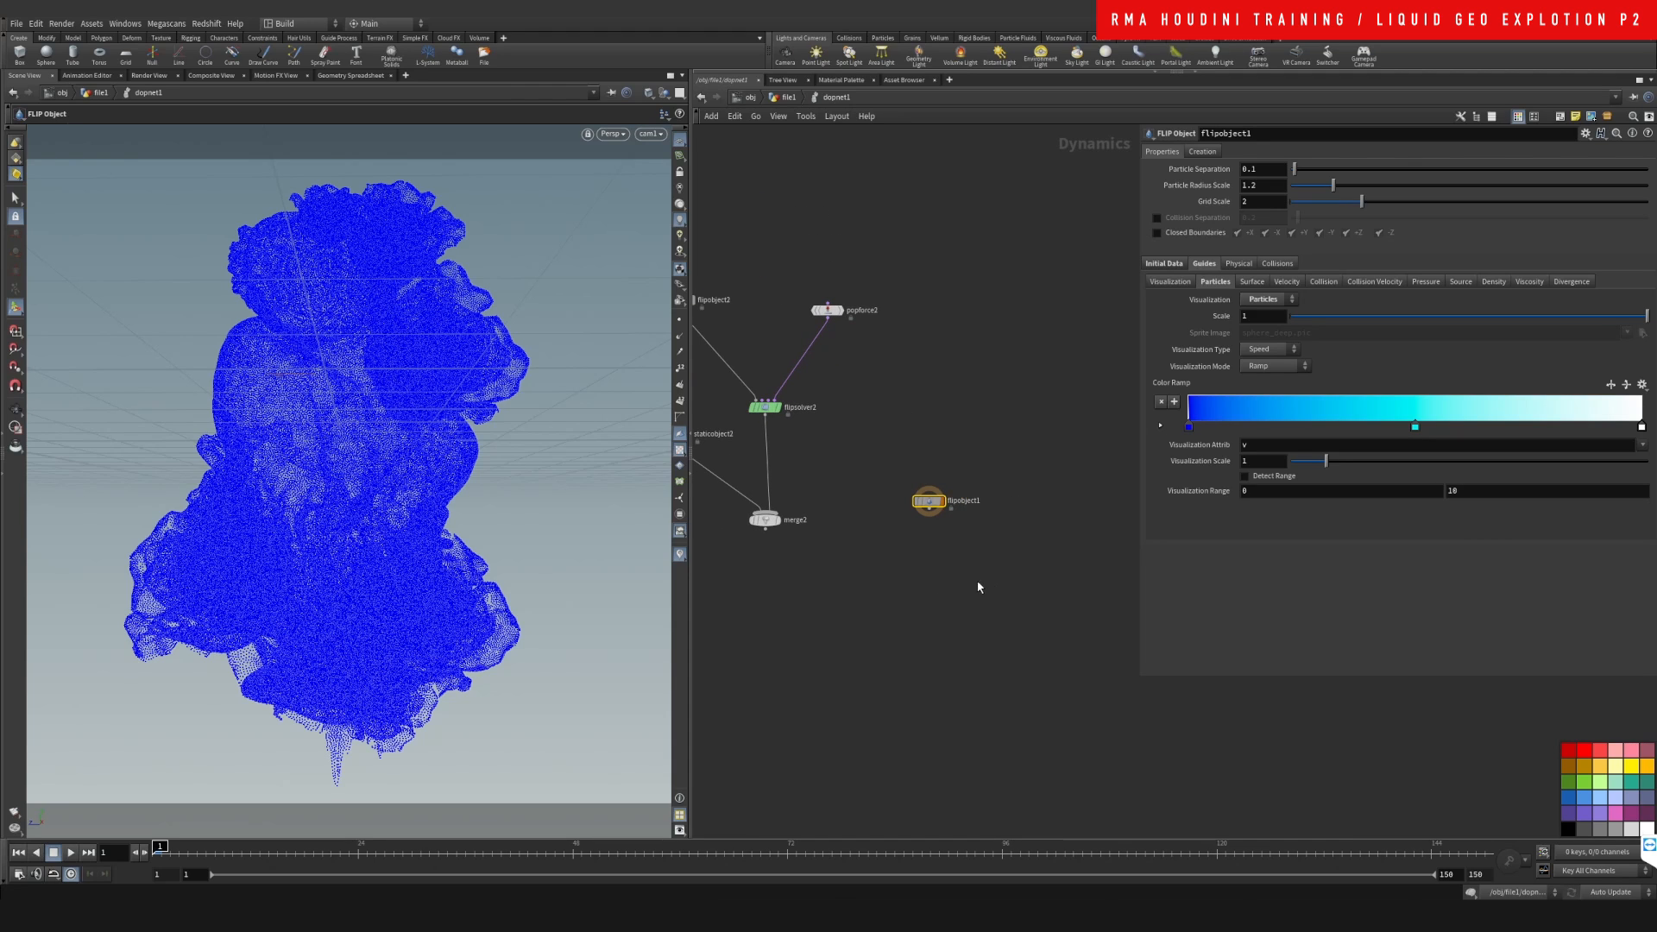
- Add a FLIP Solver below the new FLIP object and wire the object into the solver's first input
key(Tab)
text(flips)
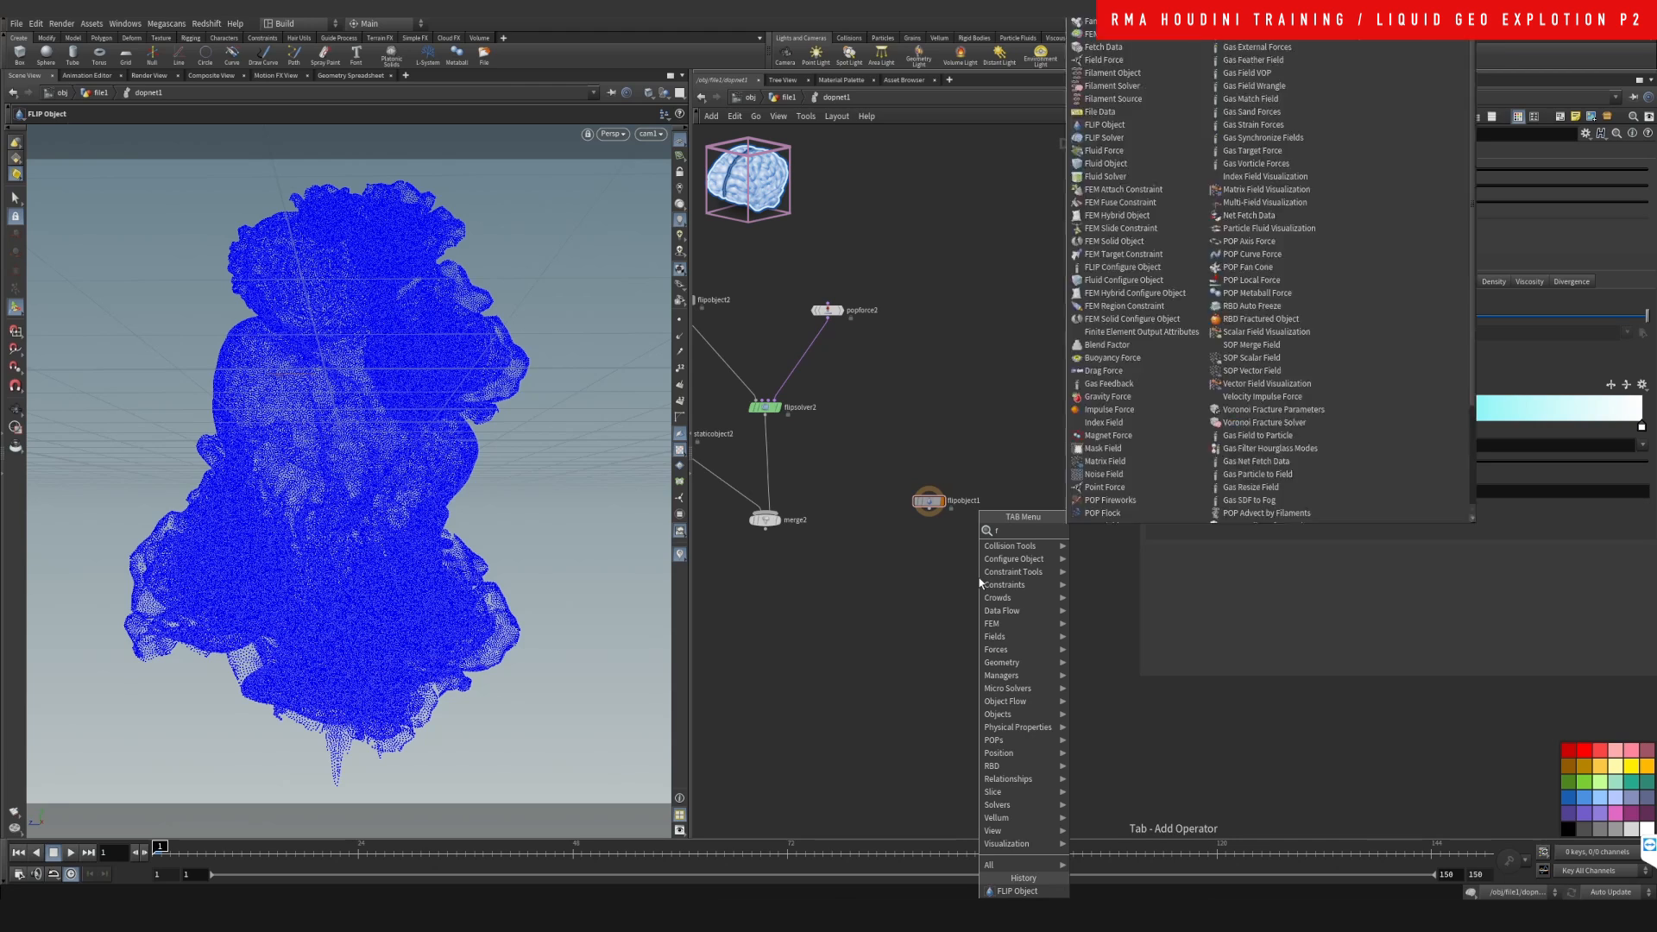
key(Return)
click(977, 577)
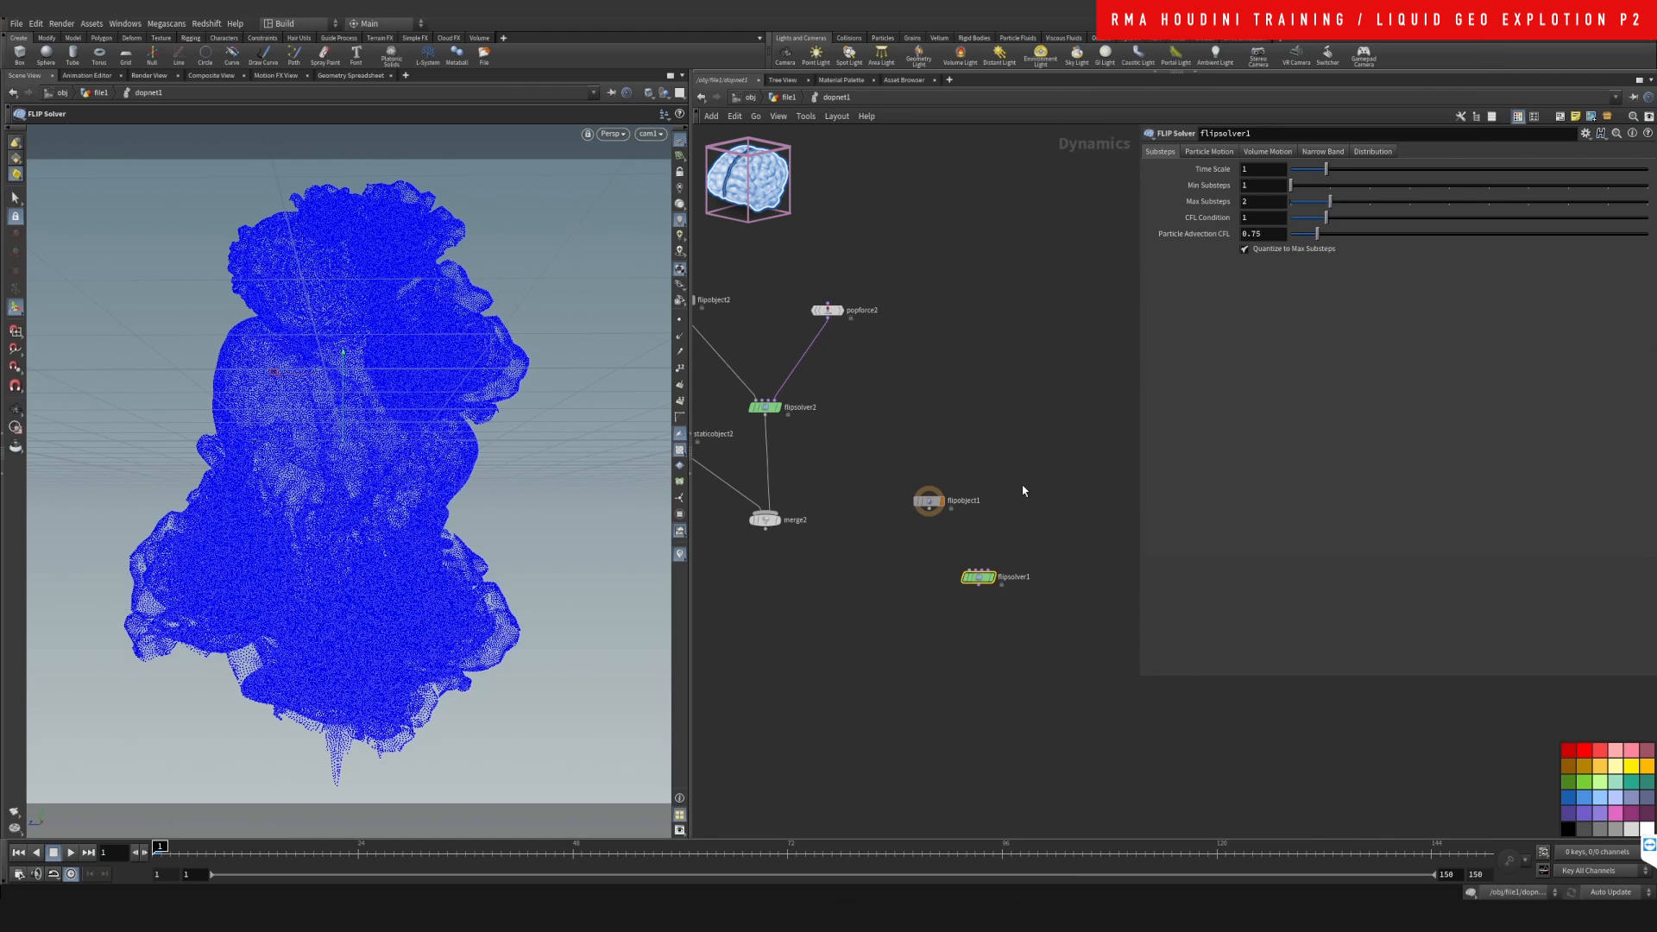
click(930, 511)
click(960, 574)
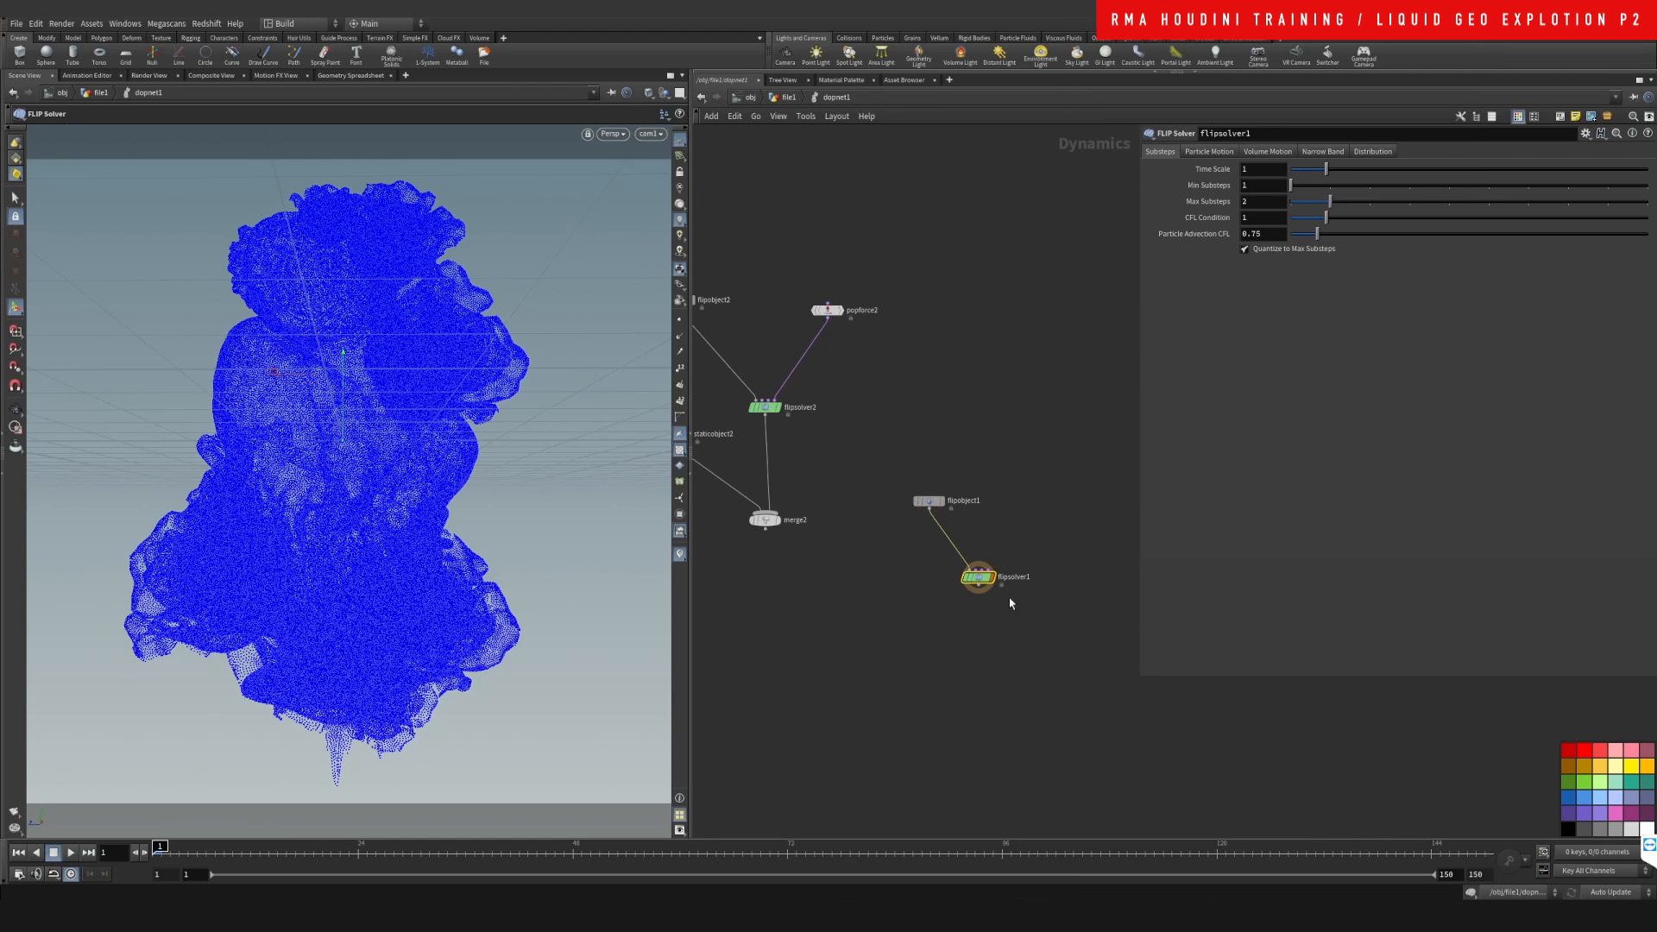
middle_drag(970, 694, 947, 640)
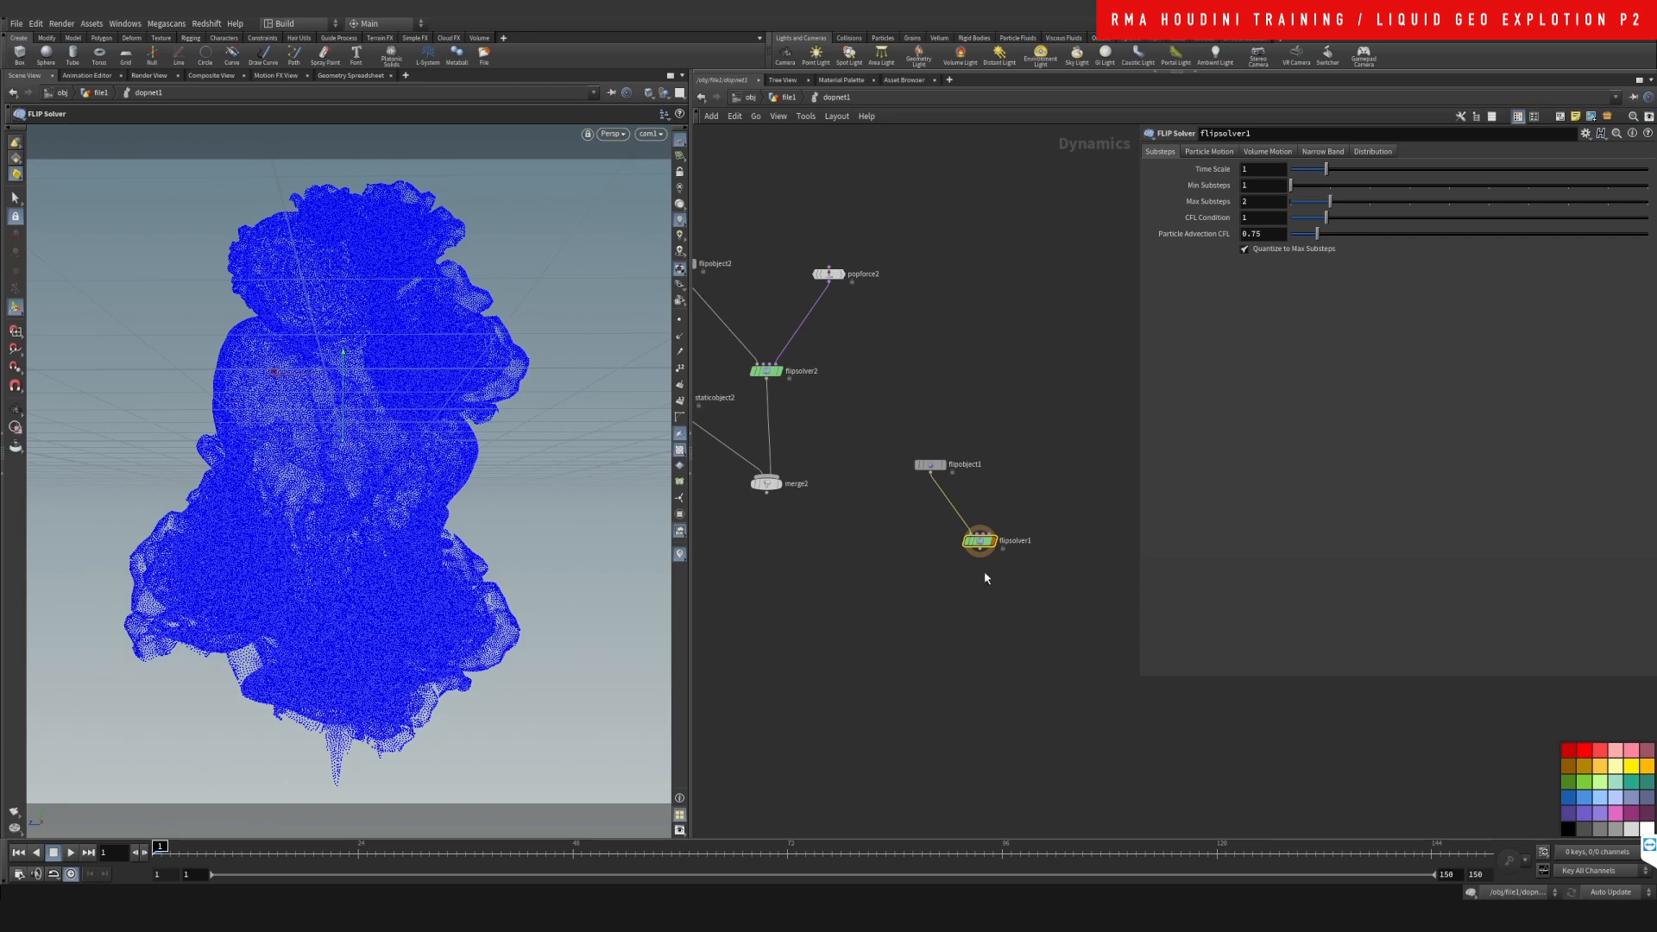
drag(982, 545, 951, 528)
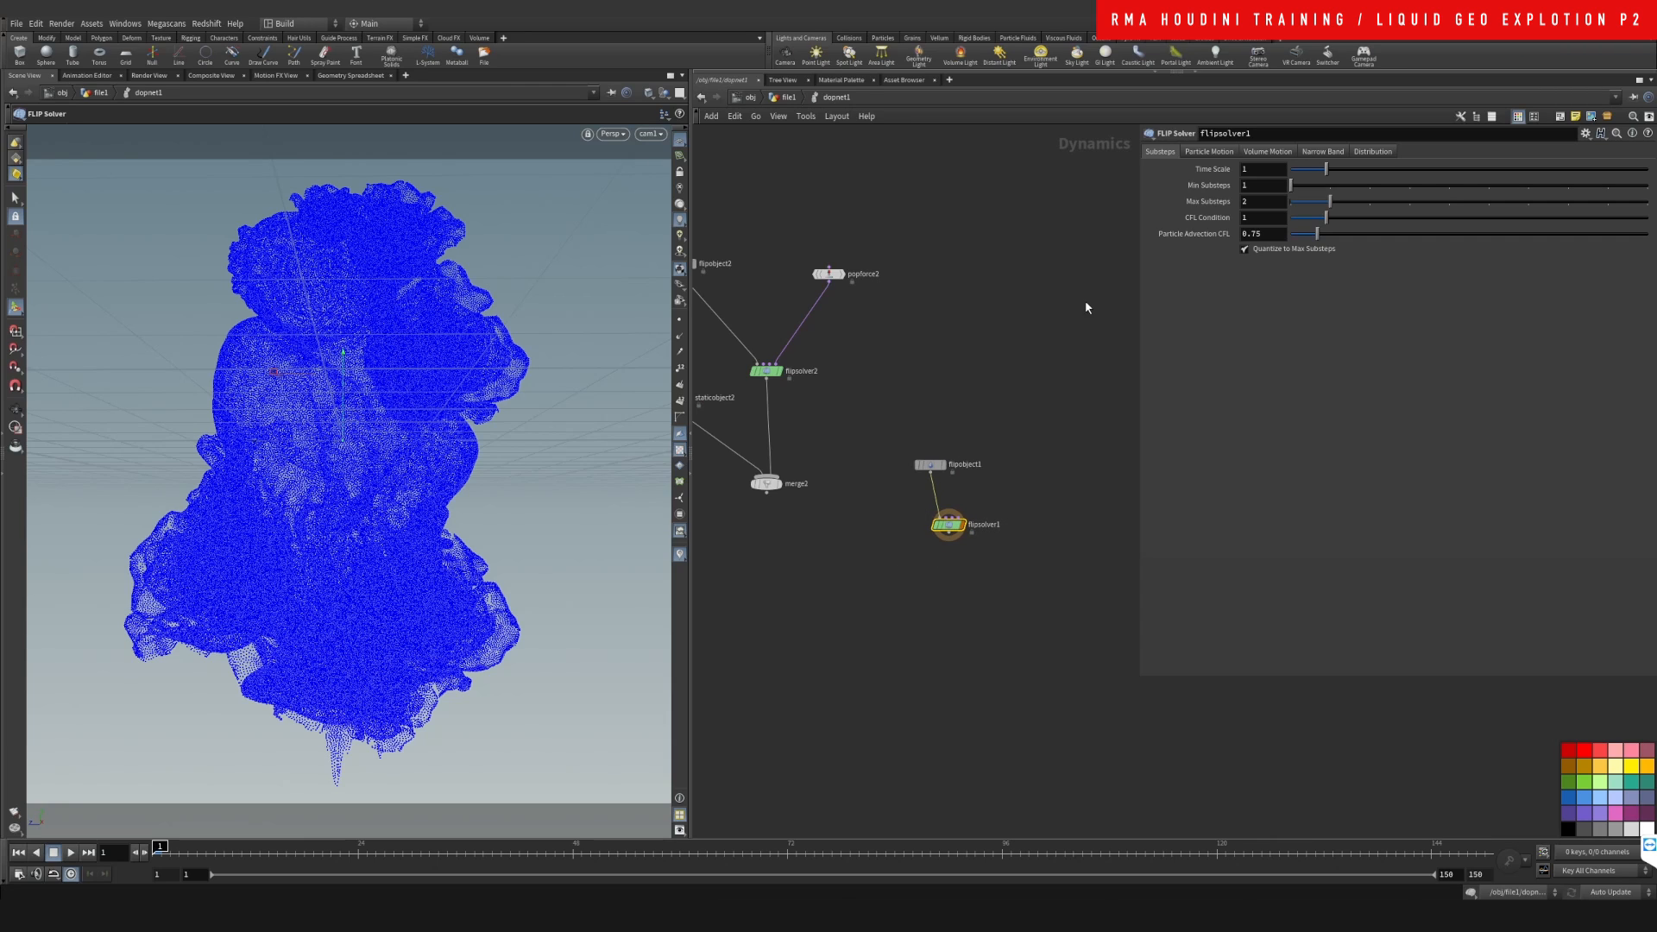
key(Tab)
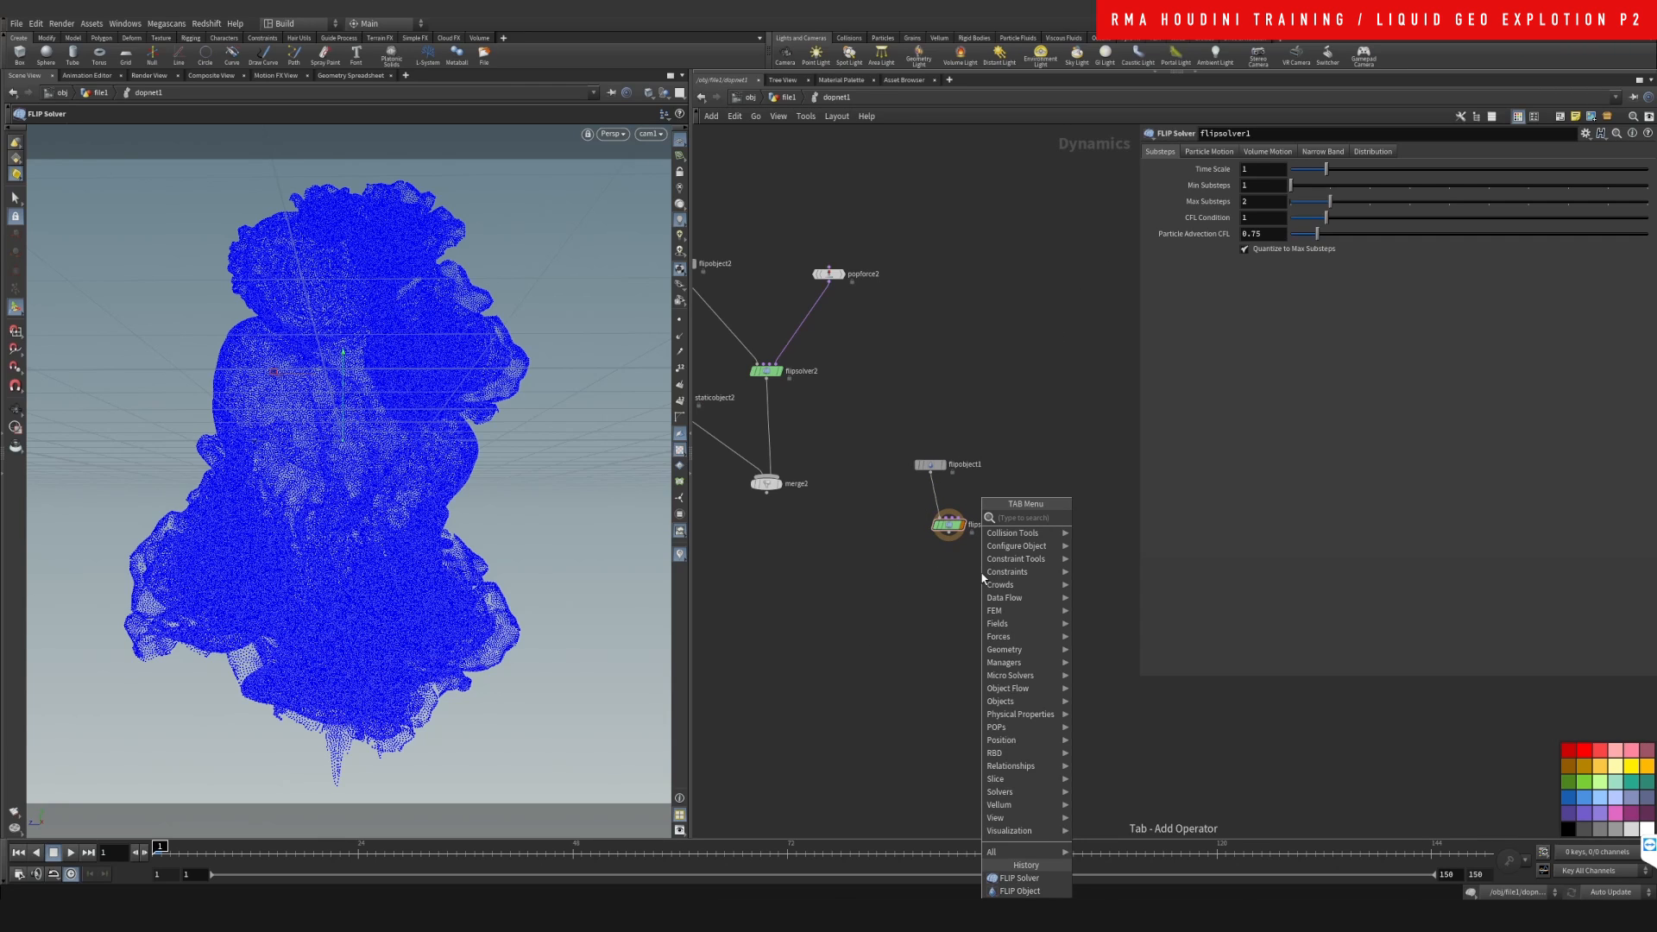
key(Escape)
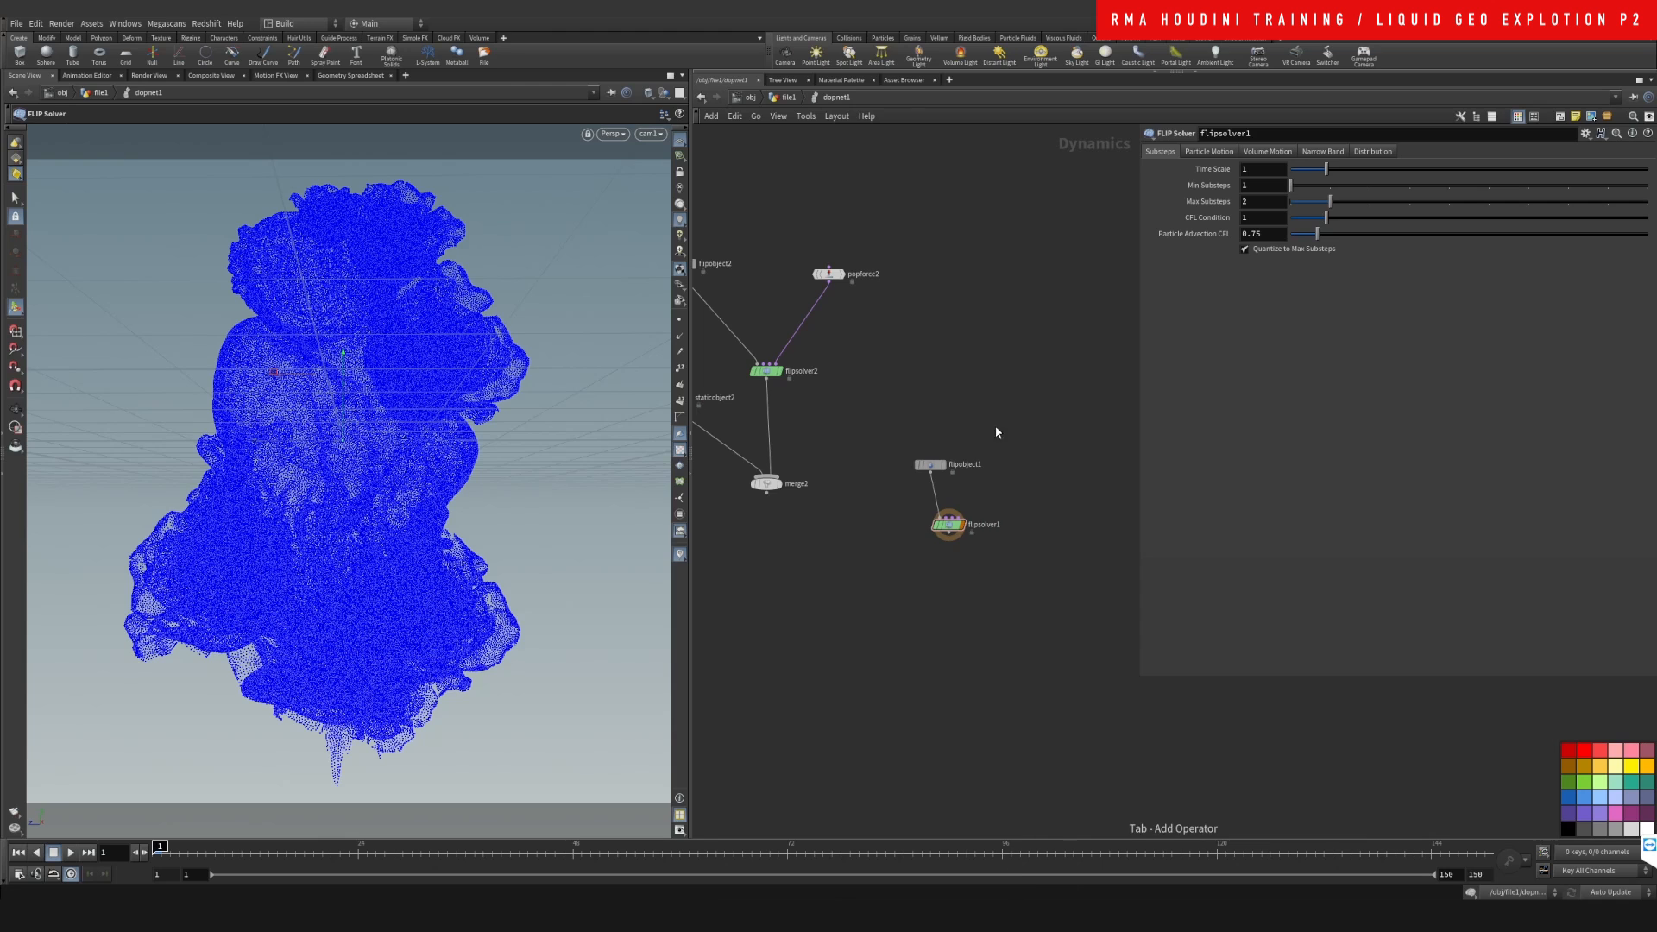
key(Tab)
text(force)
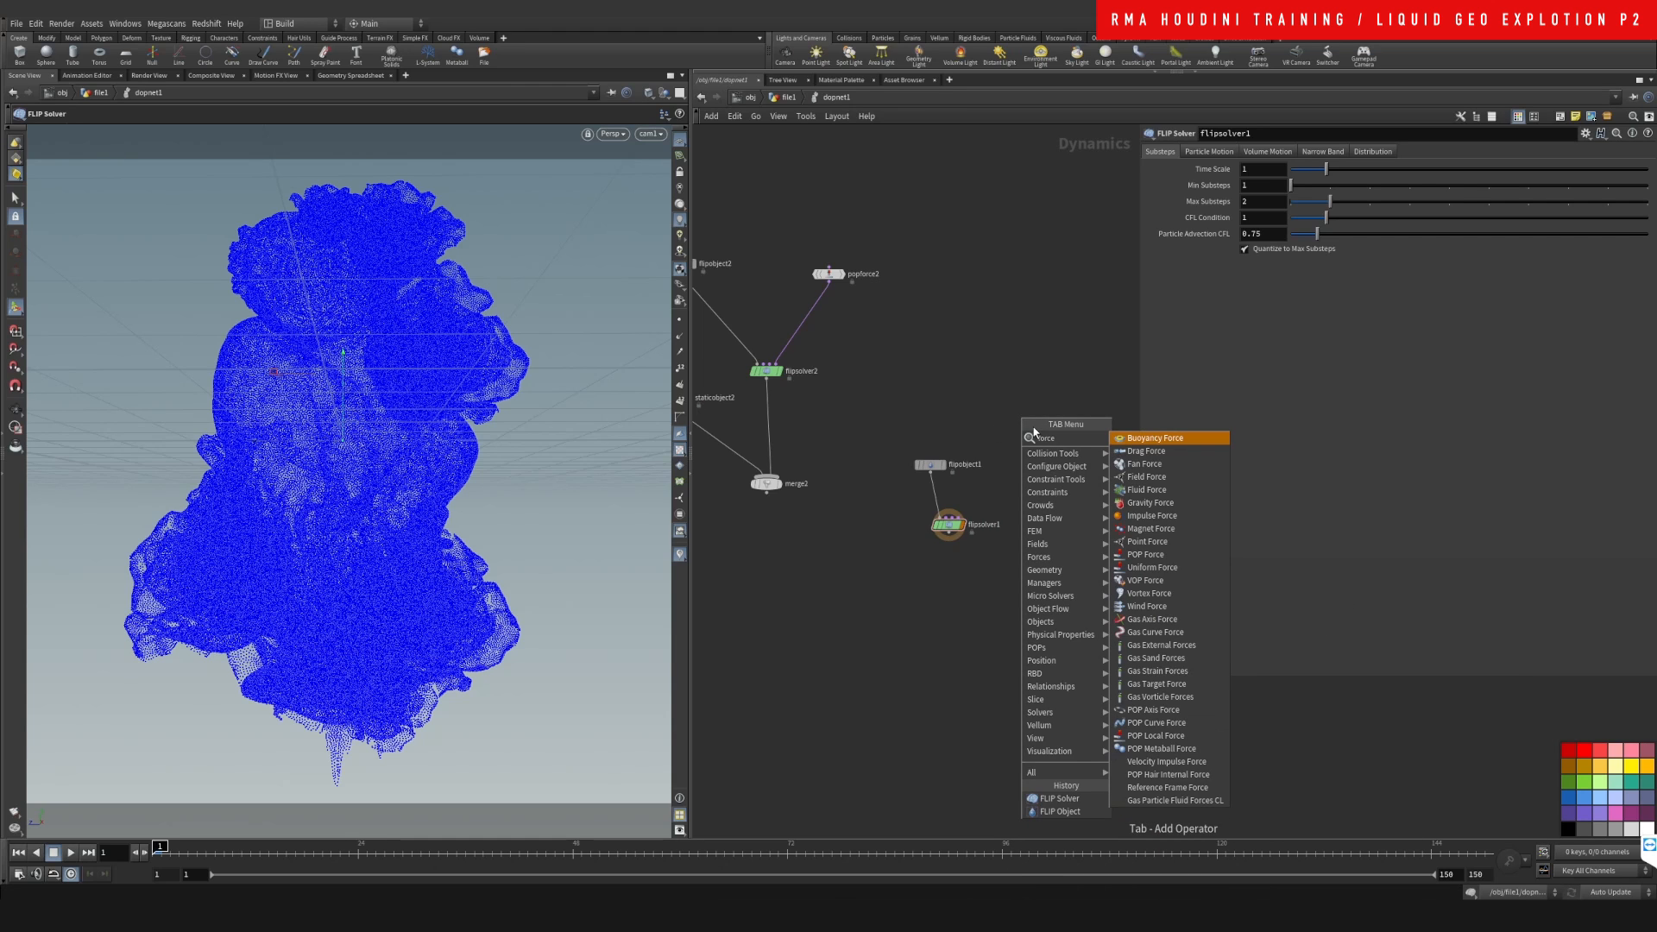
key(Escape)
- Add a POP Force with a noise amplitude of 1.36 and wire it into the new FLIP solver's last input
key(Tab)
text(popfo)
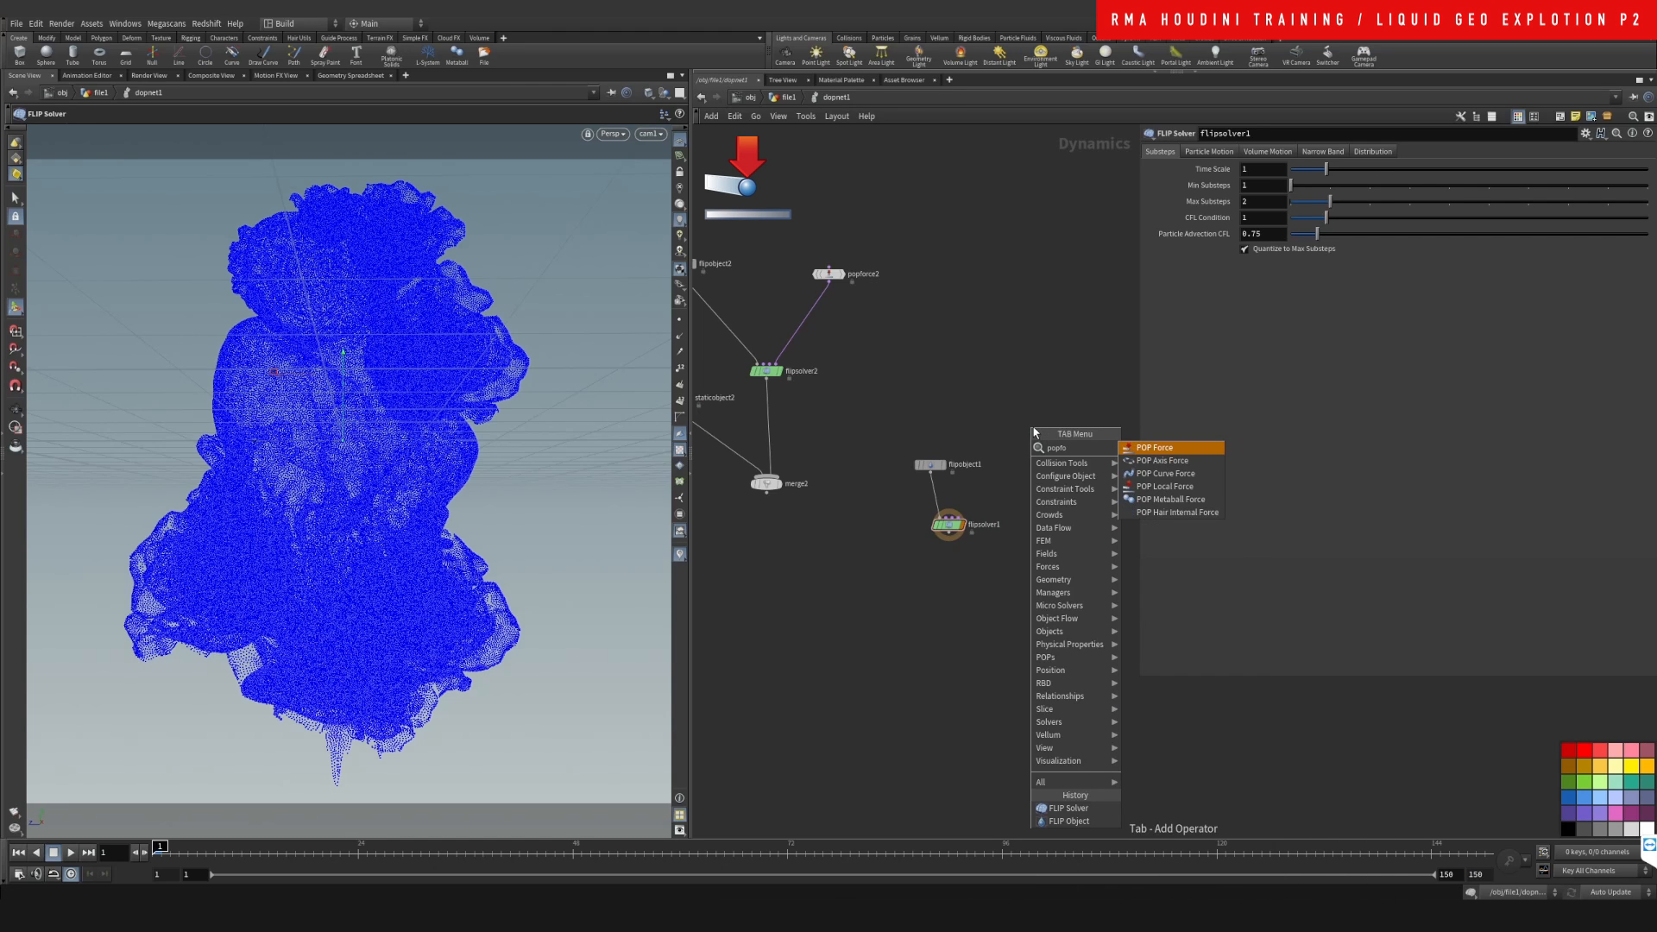
key(Return)
click(1033, 432)
scroll(1035, 432, up, 3)
drag(1043, 405, 935, 523)
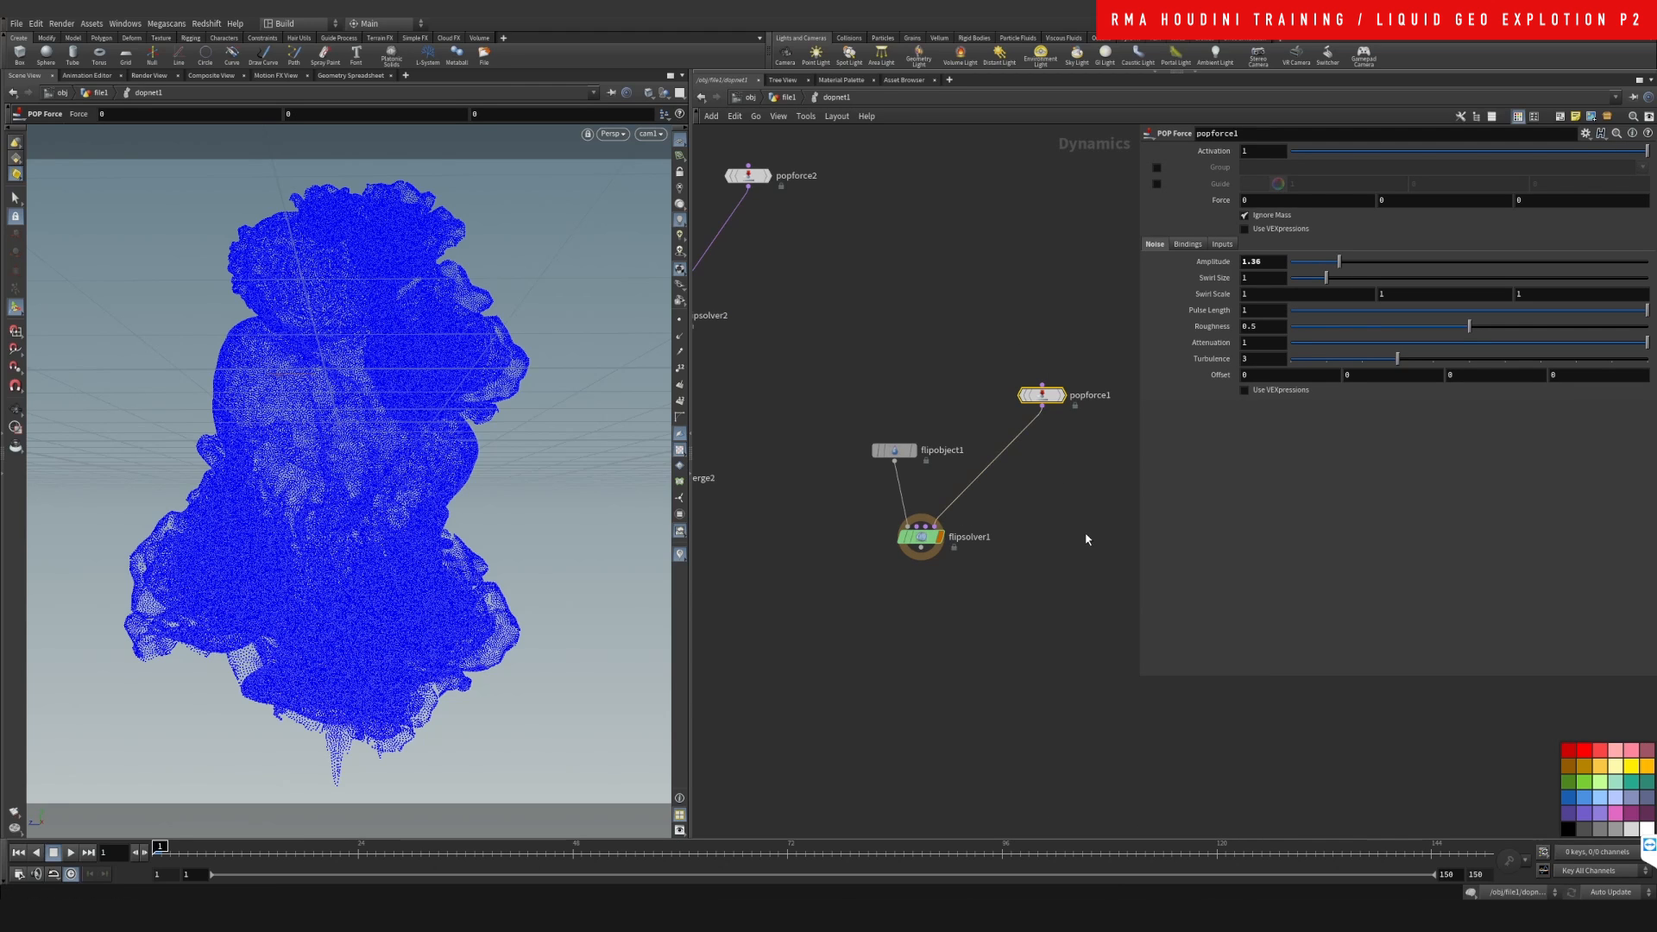
- Play the simulation to review the particle motion, and return to frame 1
click(71, 852)
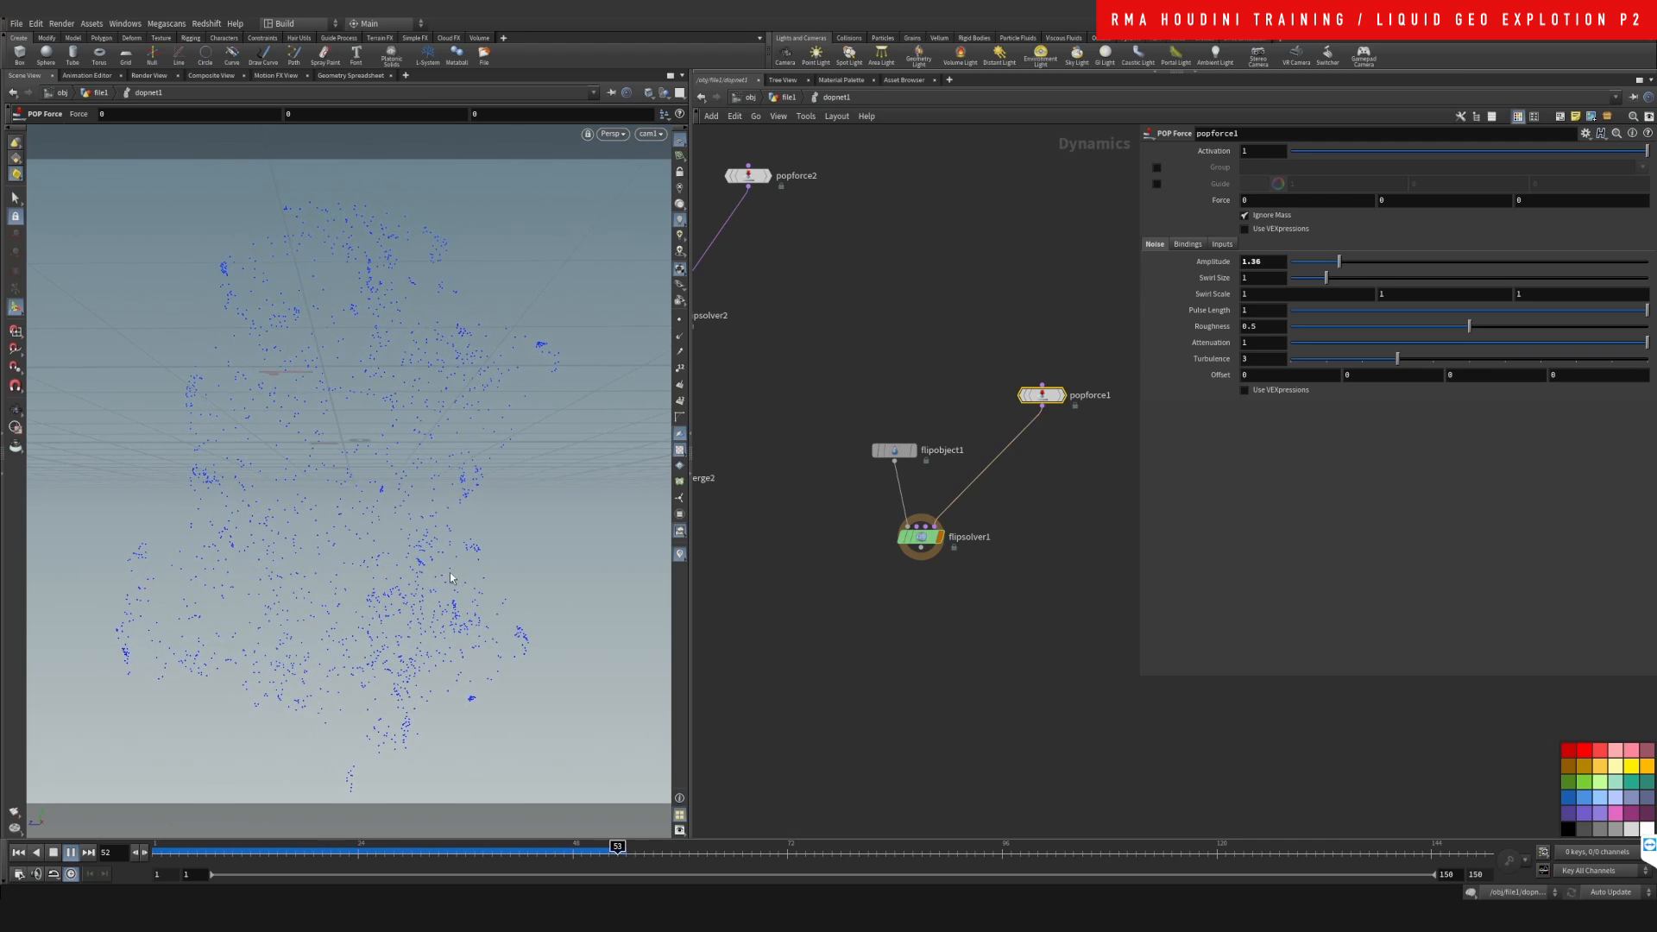
click(162, 848)
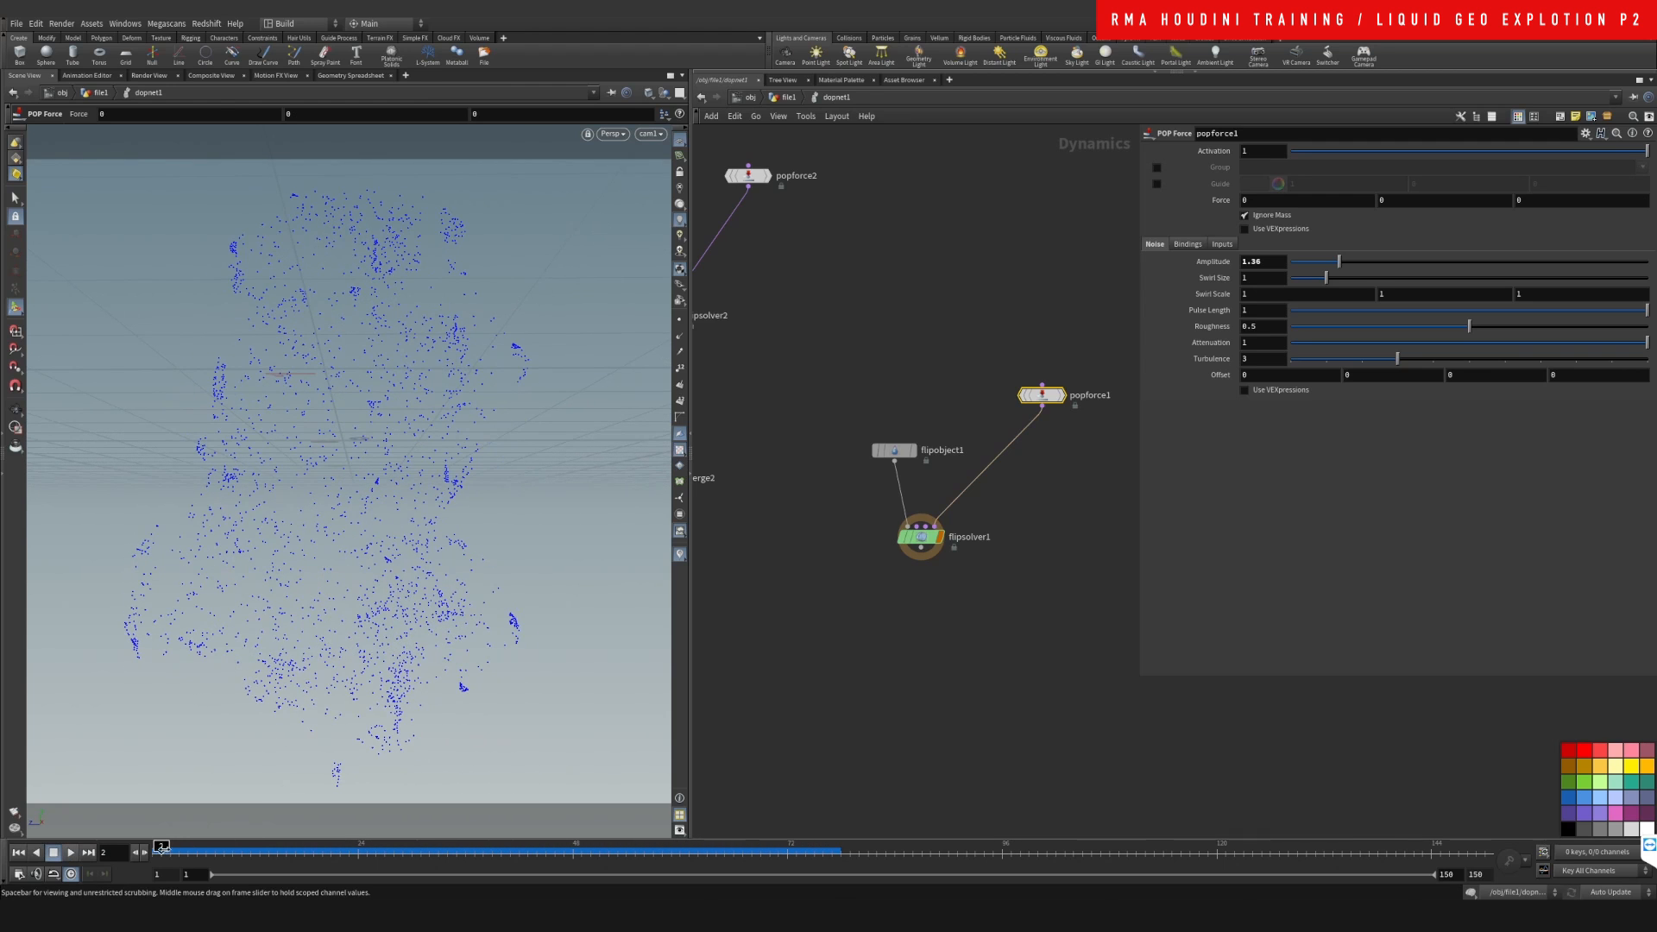
drag(161, 848, 146, 851)
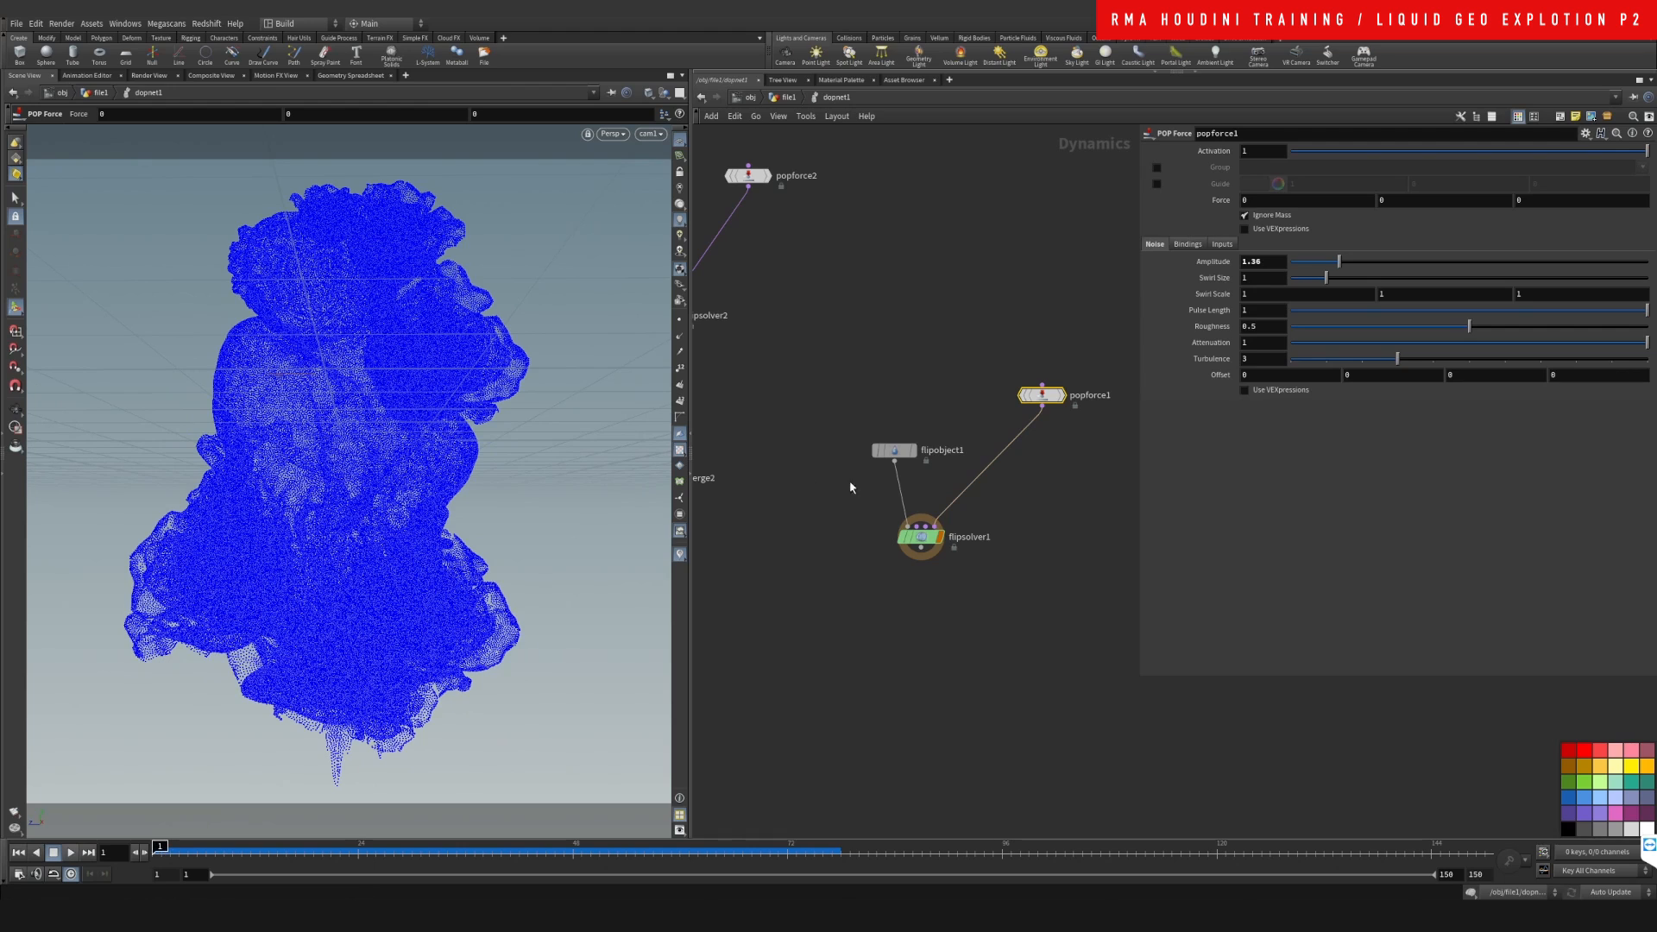
- Set the new FLIP object's particle separation to 0.05 and play the simulation
click(896, 450)
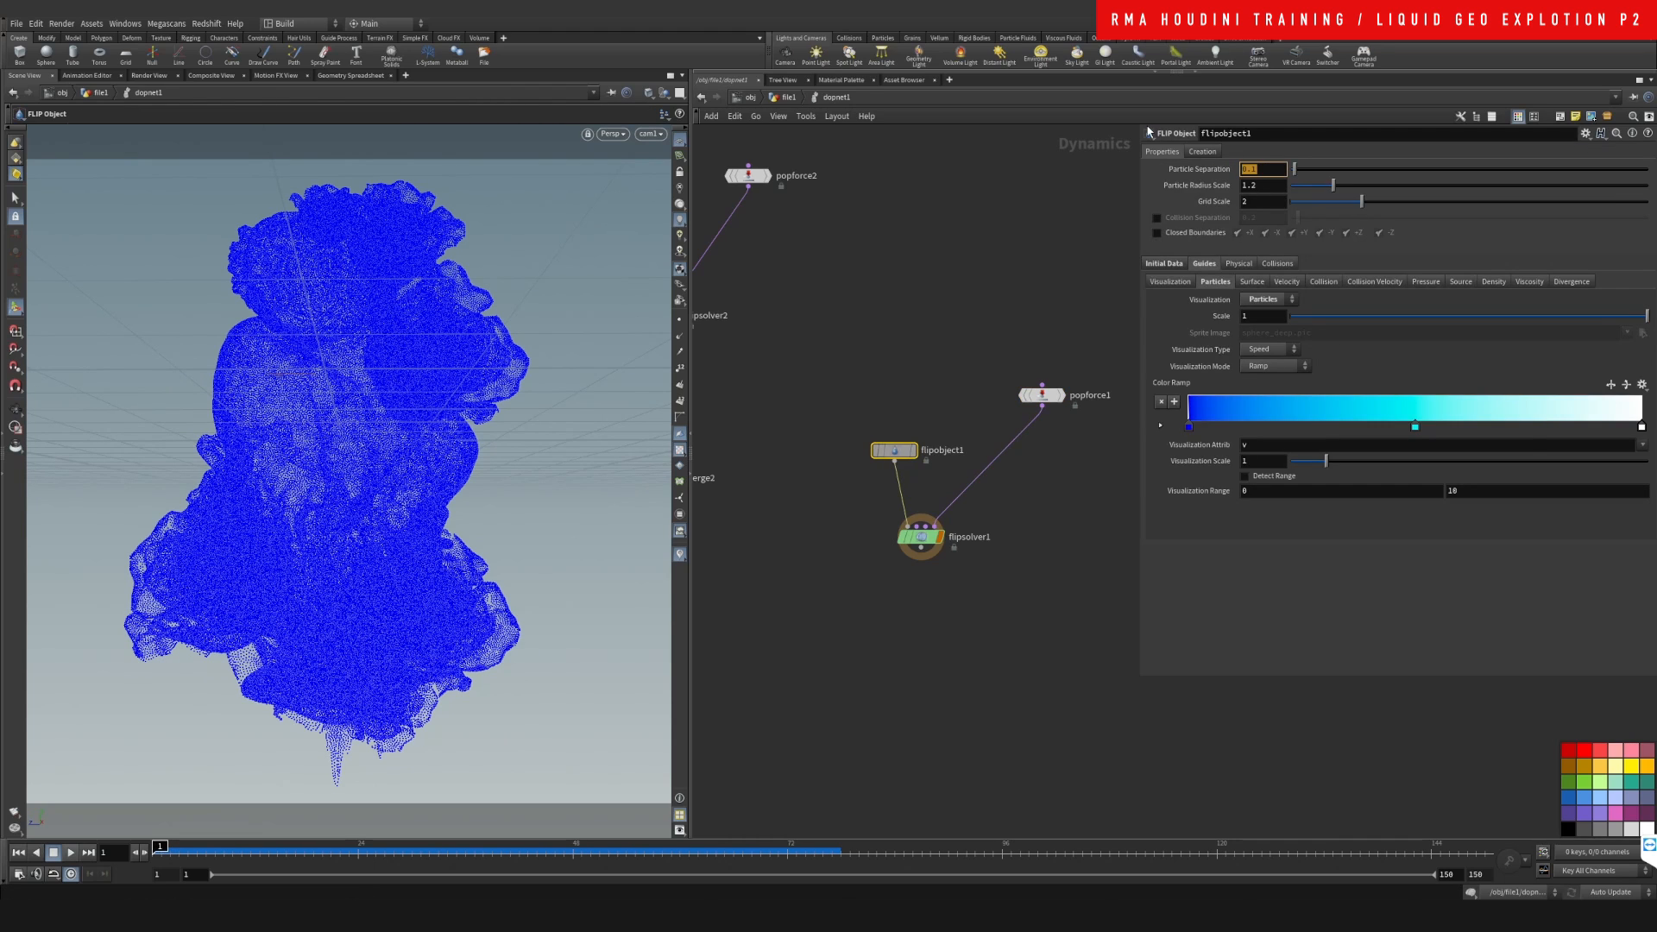
text(.05)
key(Return)
drag(831, 673, 868, 600)
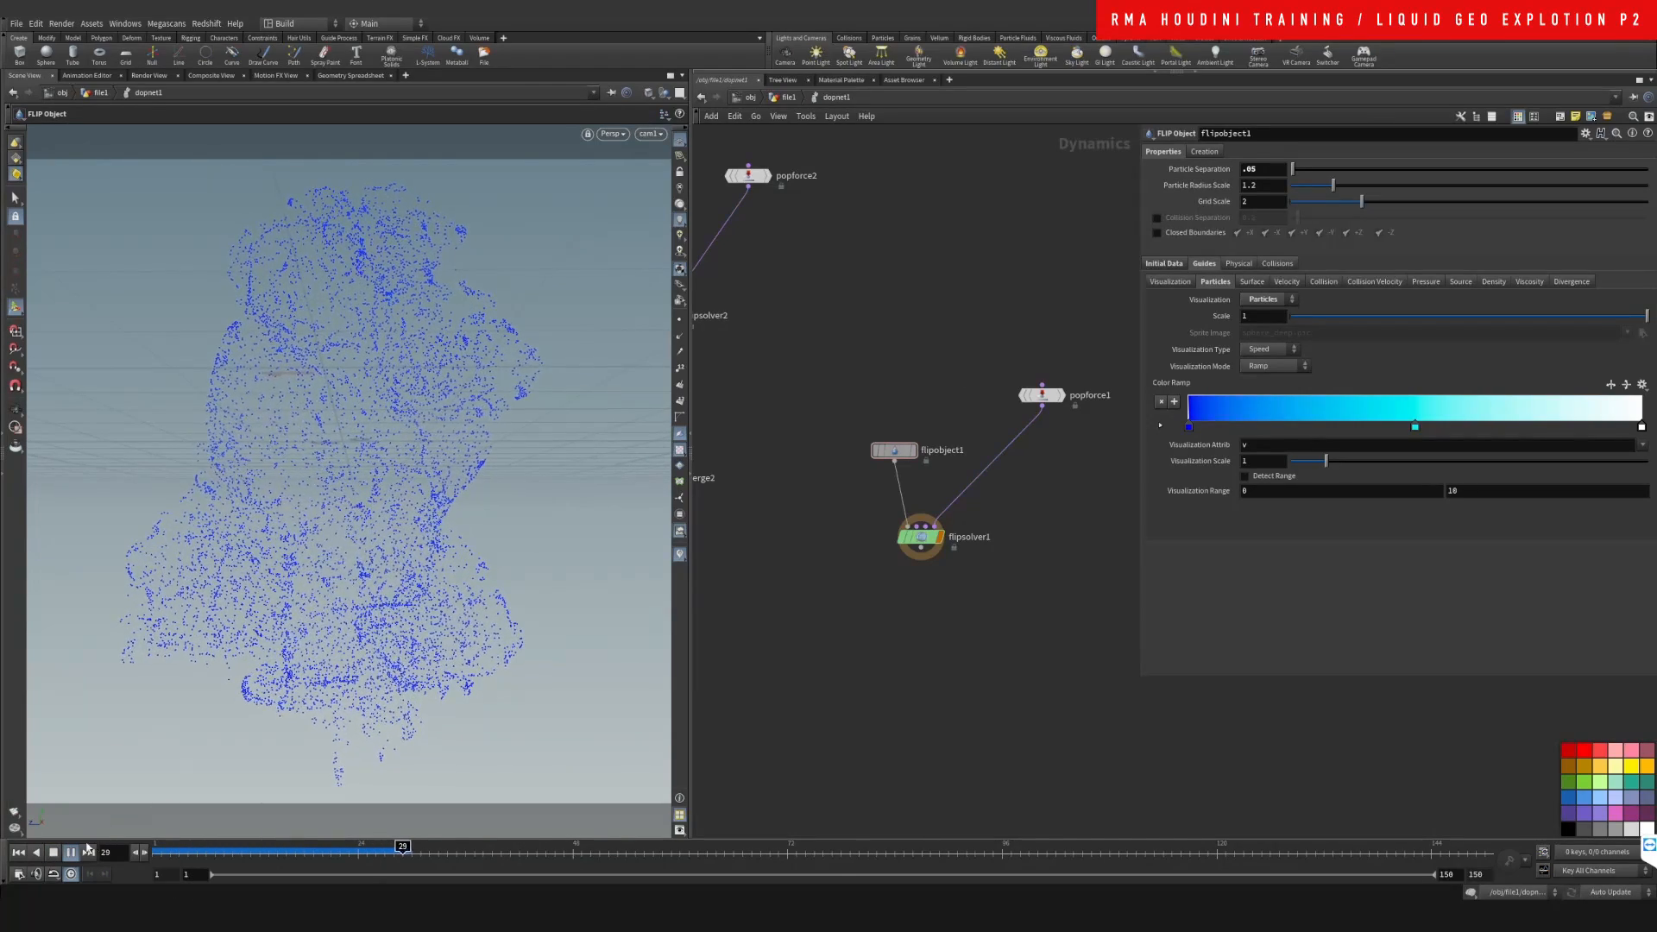
- Stop playback, set the FLIP object's particle separation to 0.01 and replay the simulation from frame 1
click(54, 852)
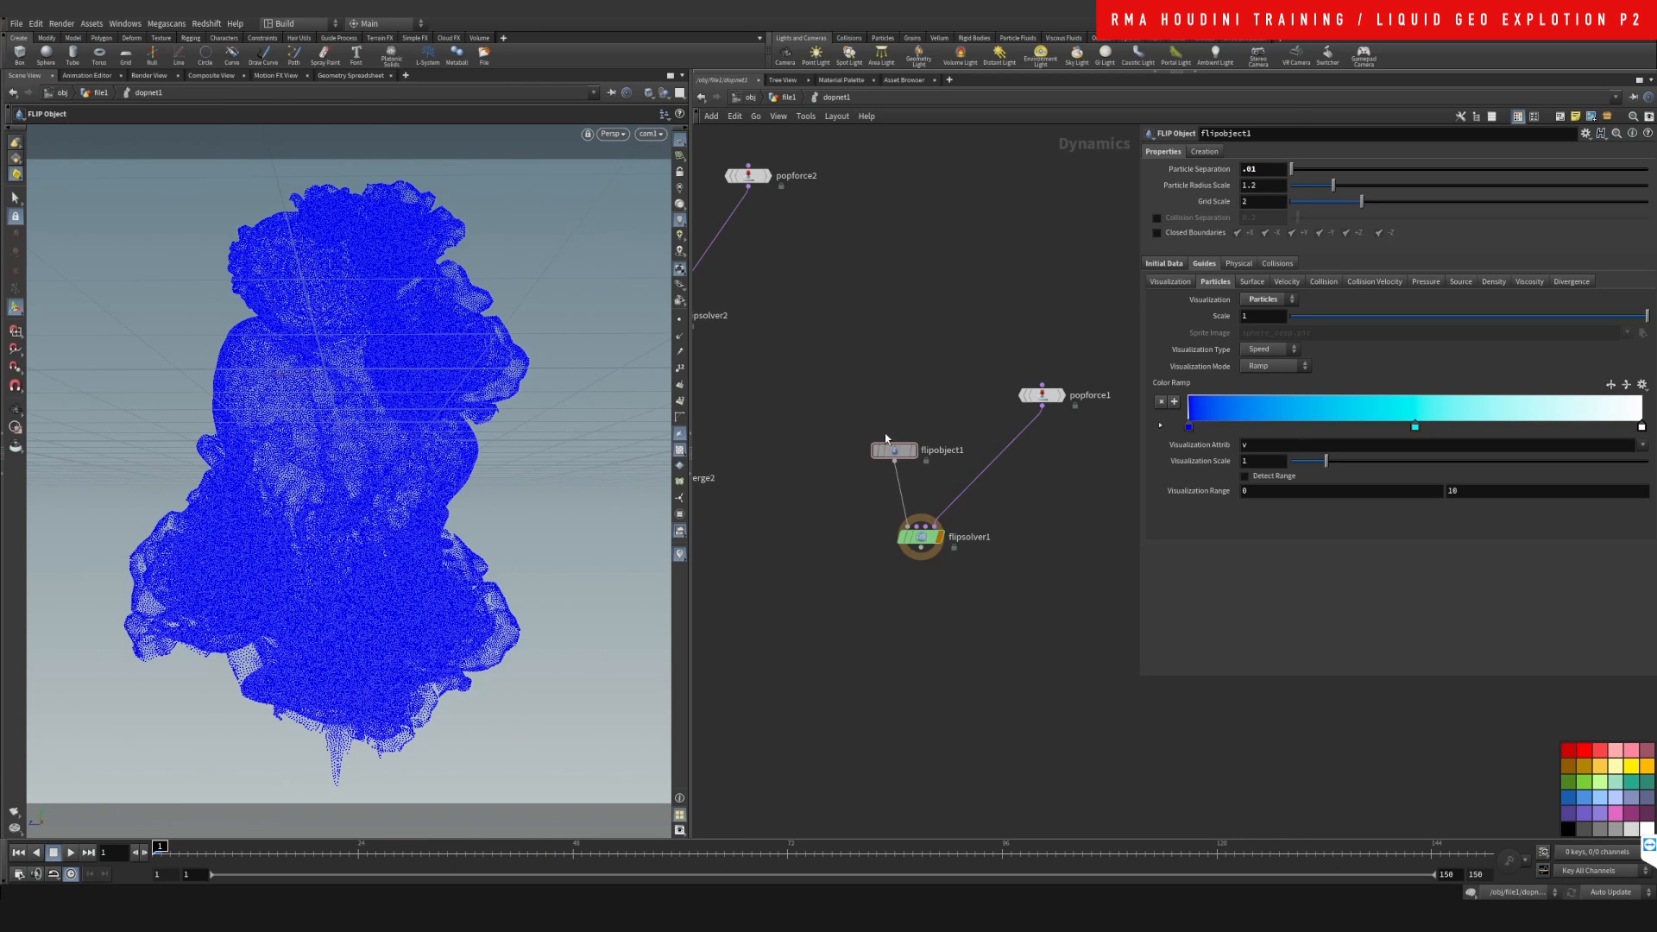
click(71, 852)
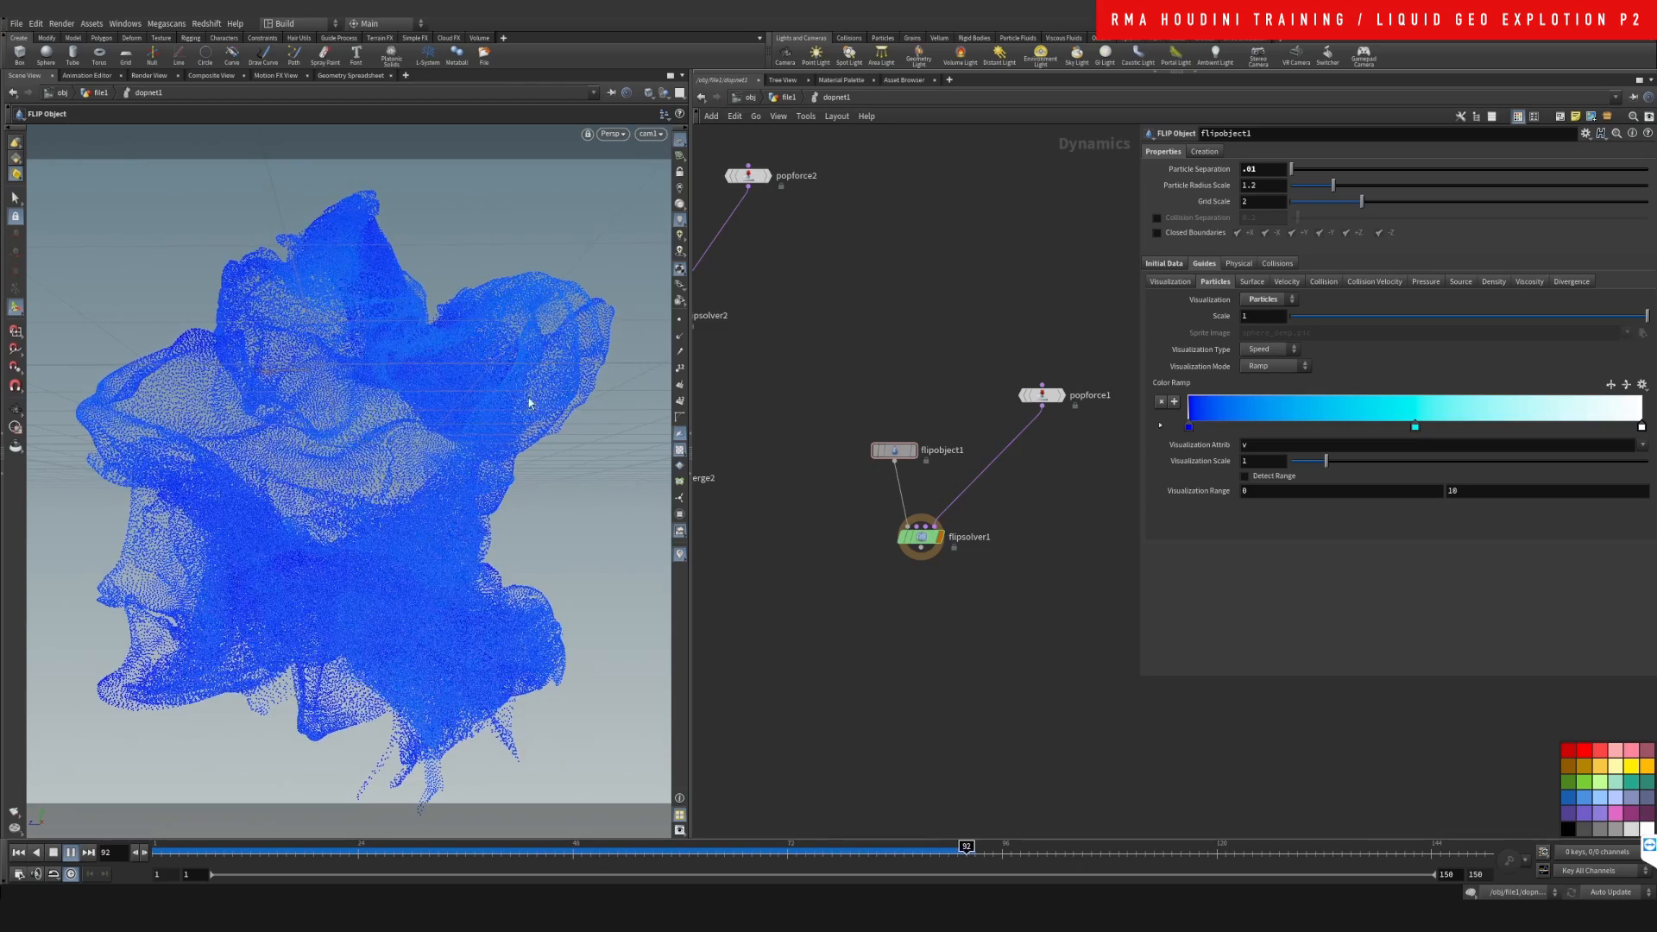
- Scrub and replay the cached 0.01 particle simulation to review it, and return to frame 1
mouse_move(863, 855)
mouse_down()
mouse_move(639, 863)
mouse_move(894, 850)
mouse_move(261, 847)
mouse_up()
mouse_move(538, 823)
mouse_down()
mouse_move(863, 810)
mouse_move(688, 816)
mouse_up()
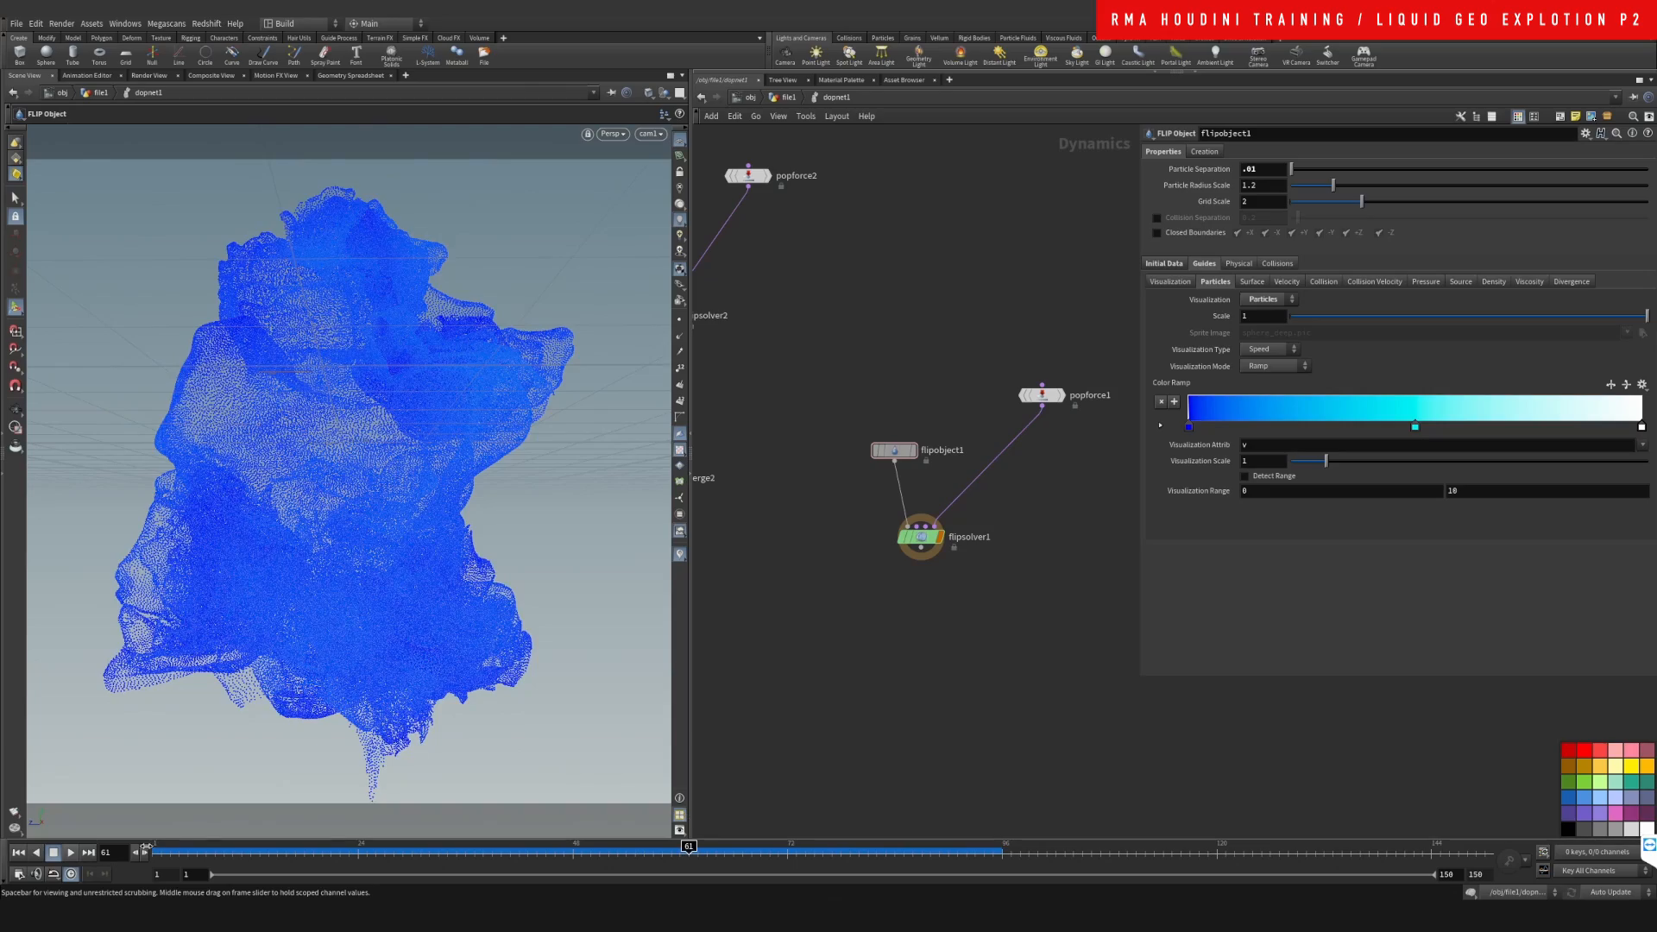
click(71, 853)
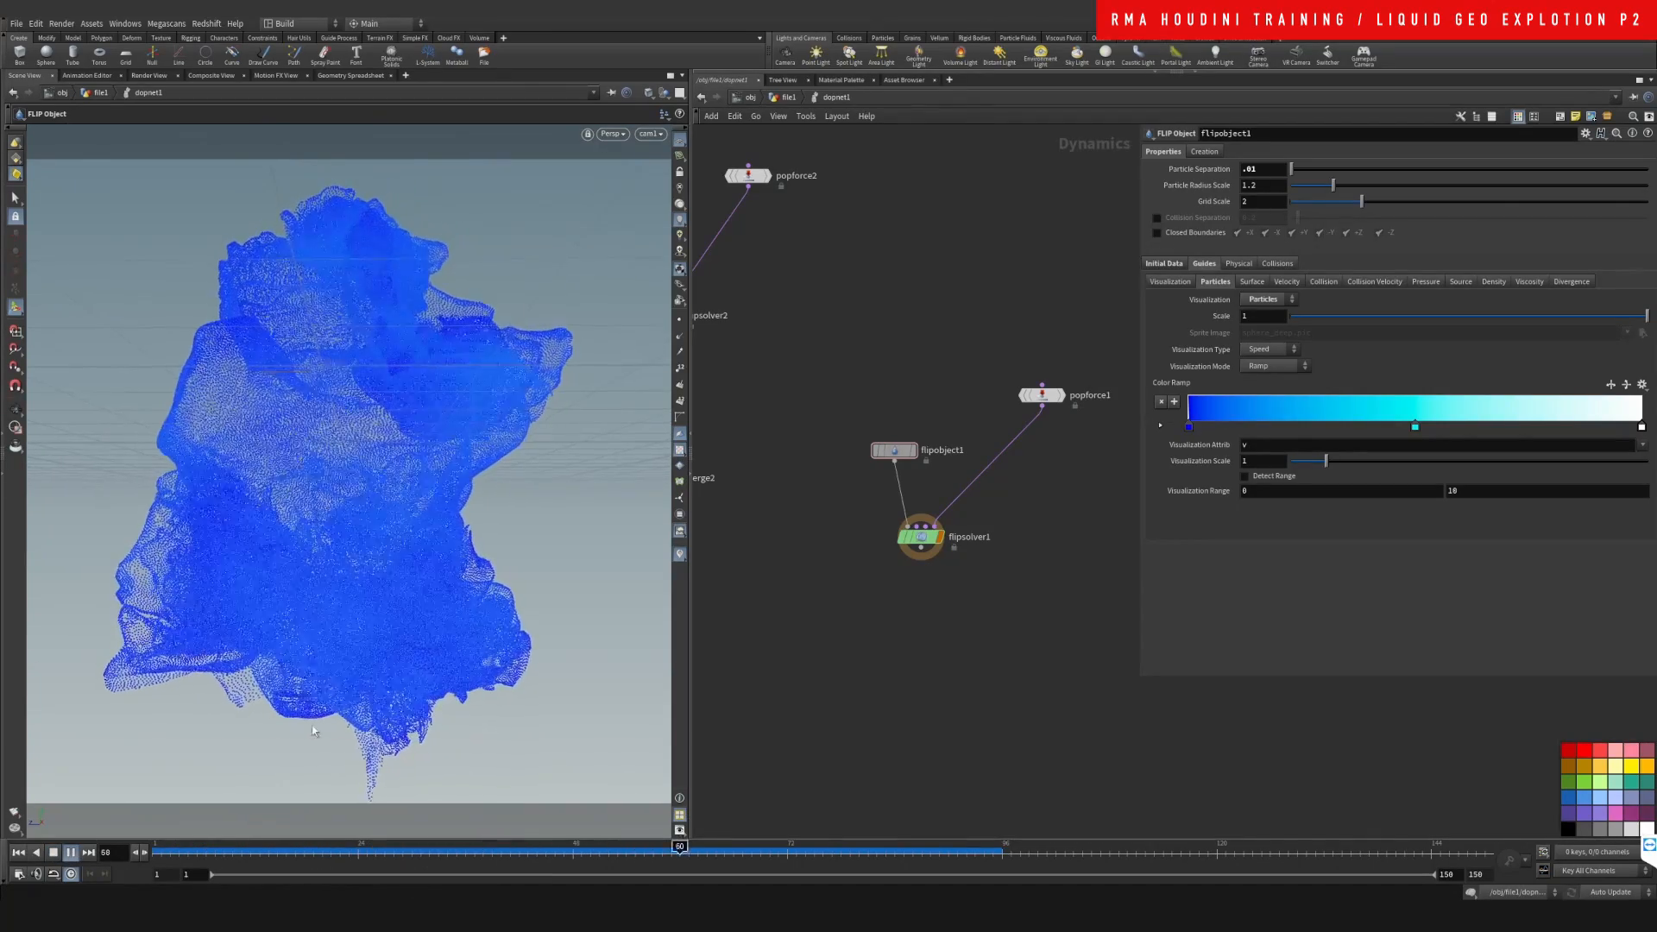
drag(545, 853, 153, 853)
- Add a Merge node to the DOP network and place it below flipsolver1
right_drag(908, 628, 882, 657)
middle_drag(900, 638, 934, 576)
scroll(882, 599, up, 1)
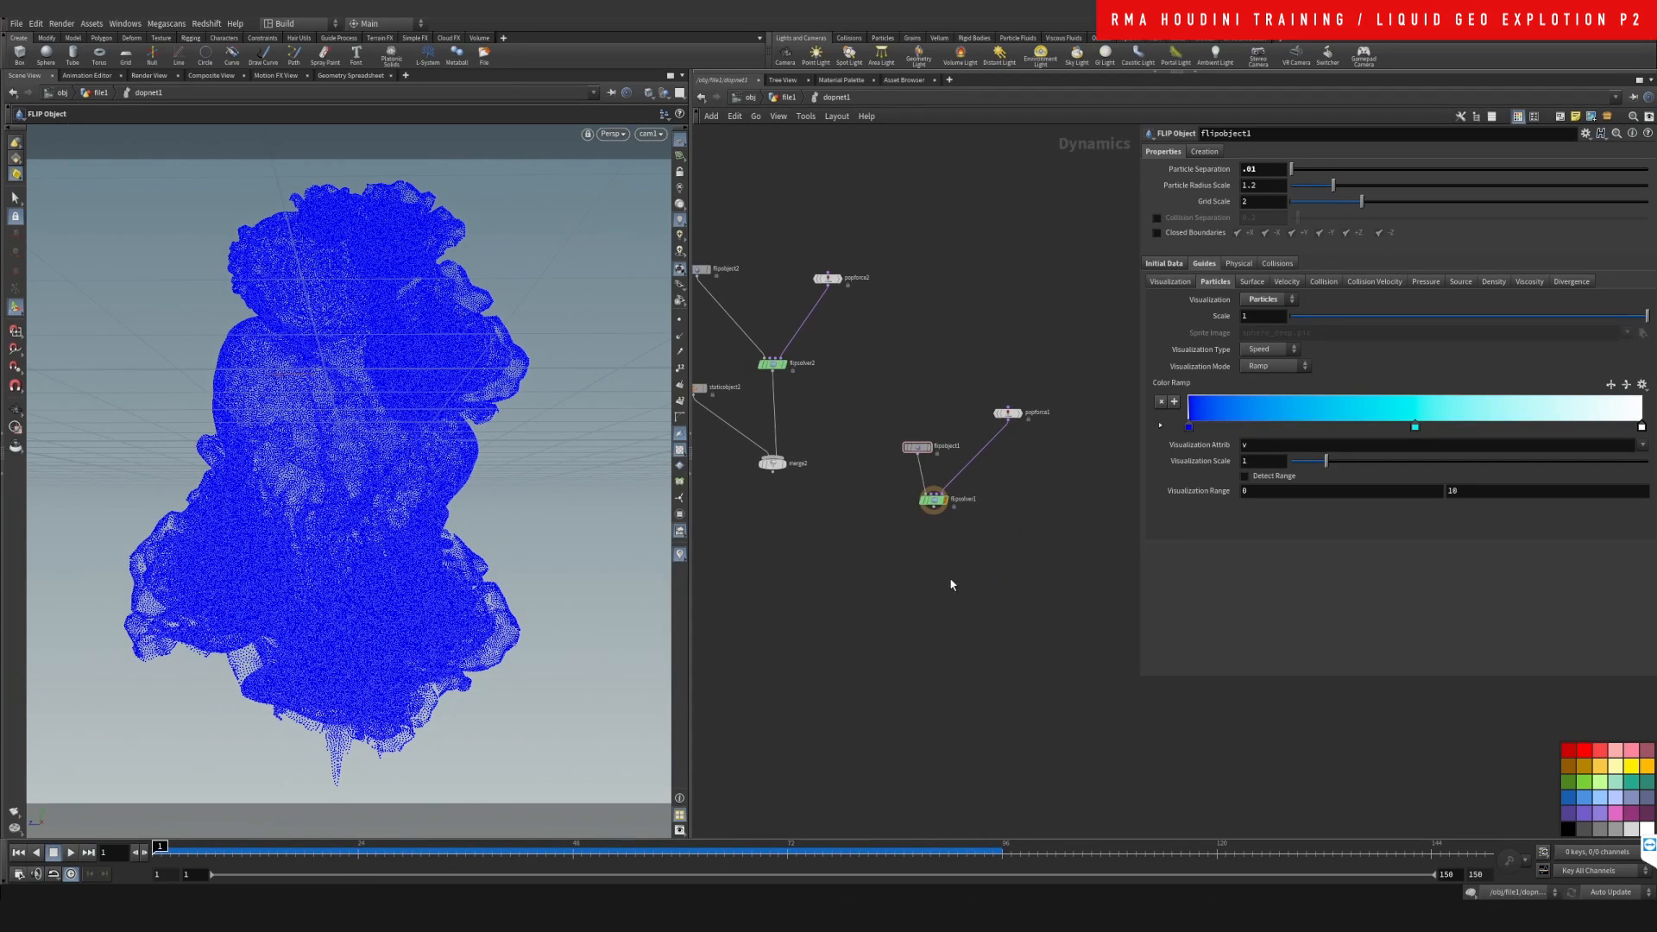
scroll(972, 555, up, 2)
key(Tab)
text(merge)
key(Return)
click(930, 556)
scroll(995, 533, up, 1)
right_drag(995, 533, 1005, 525)
drag(912, 561, 887, 635)
- Add a Static Object beside the FLIP solver and make it the displayed node
key(Tab)
text(stat)
key(Return)
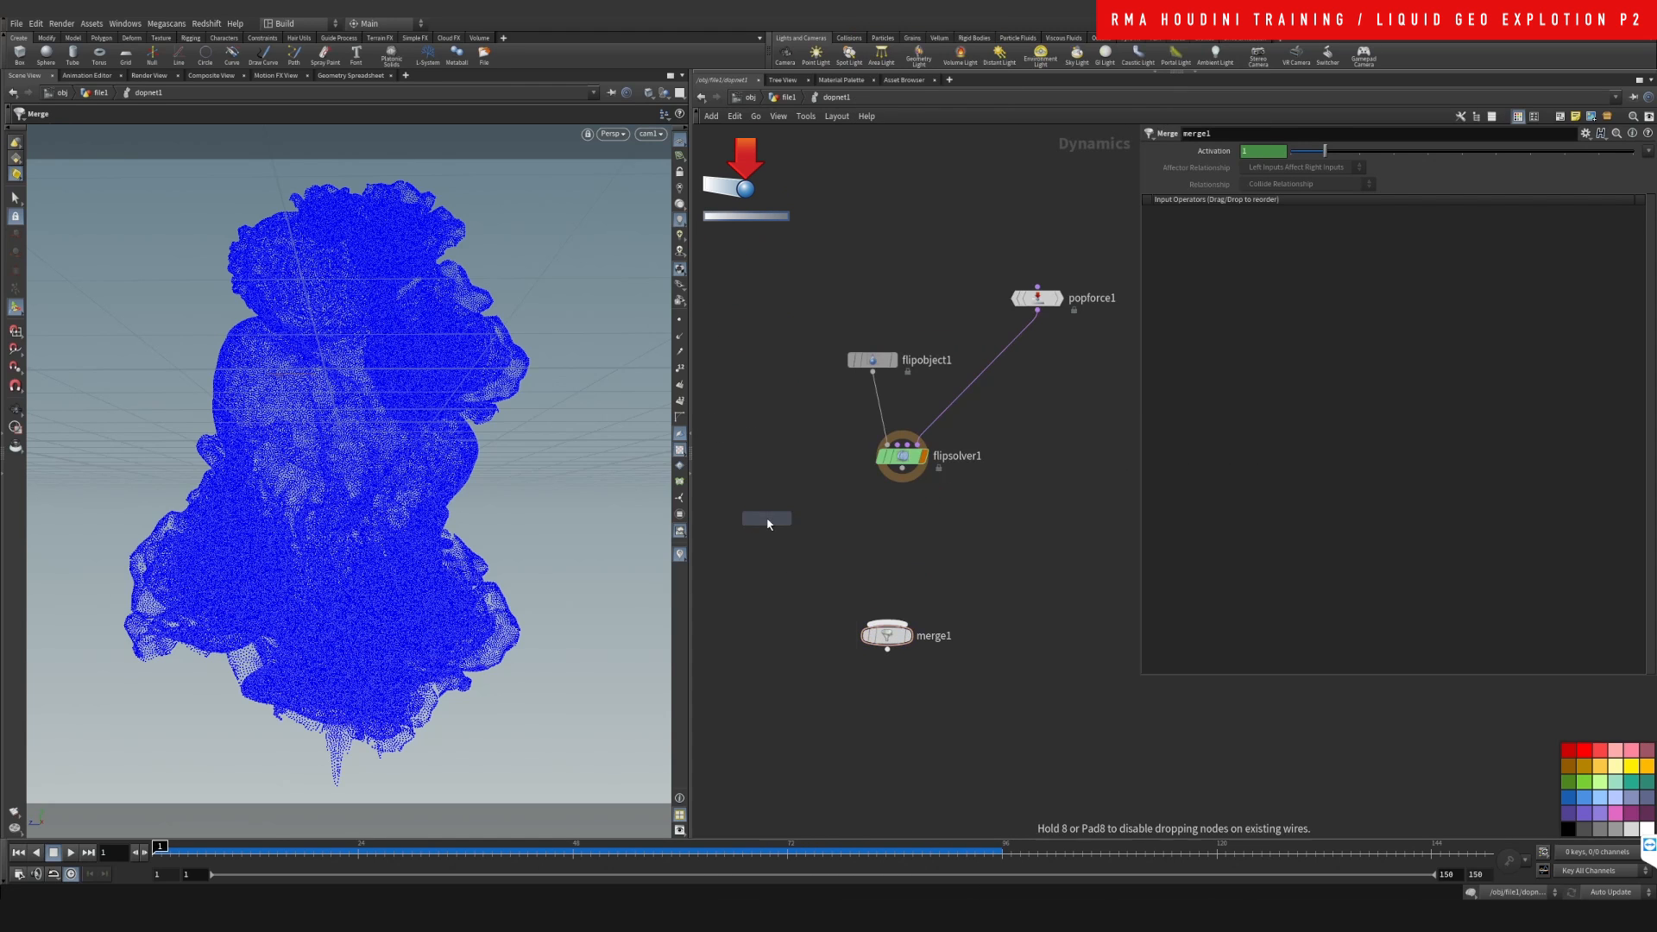
click(768, 518)
click(786, 518)
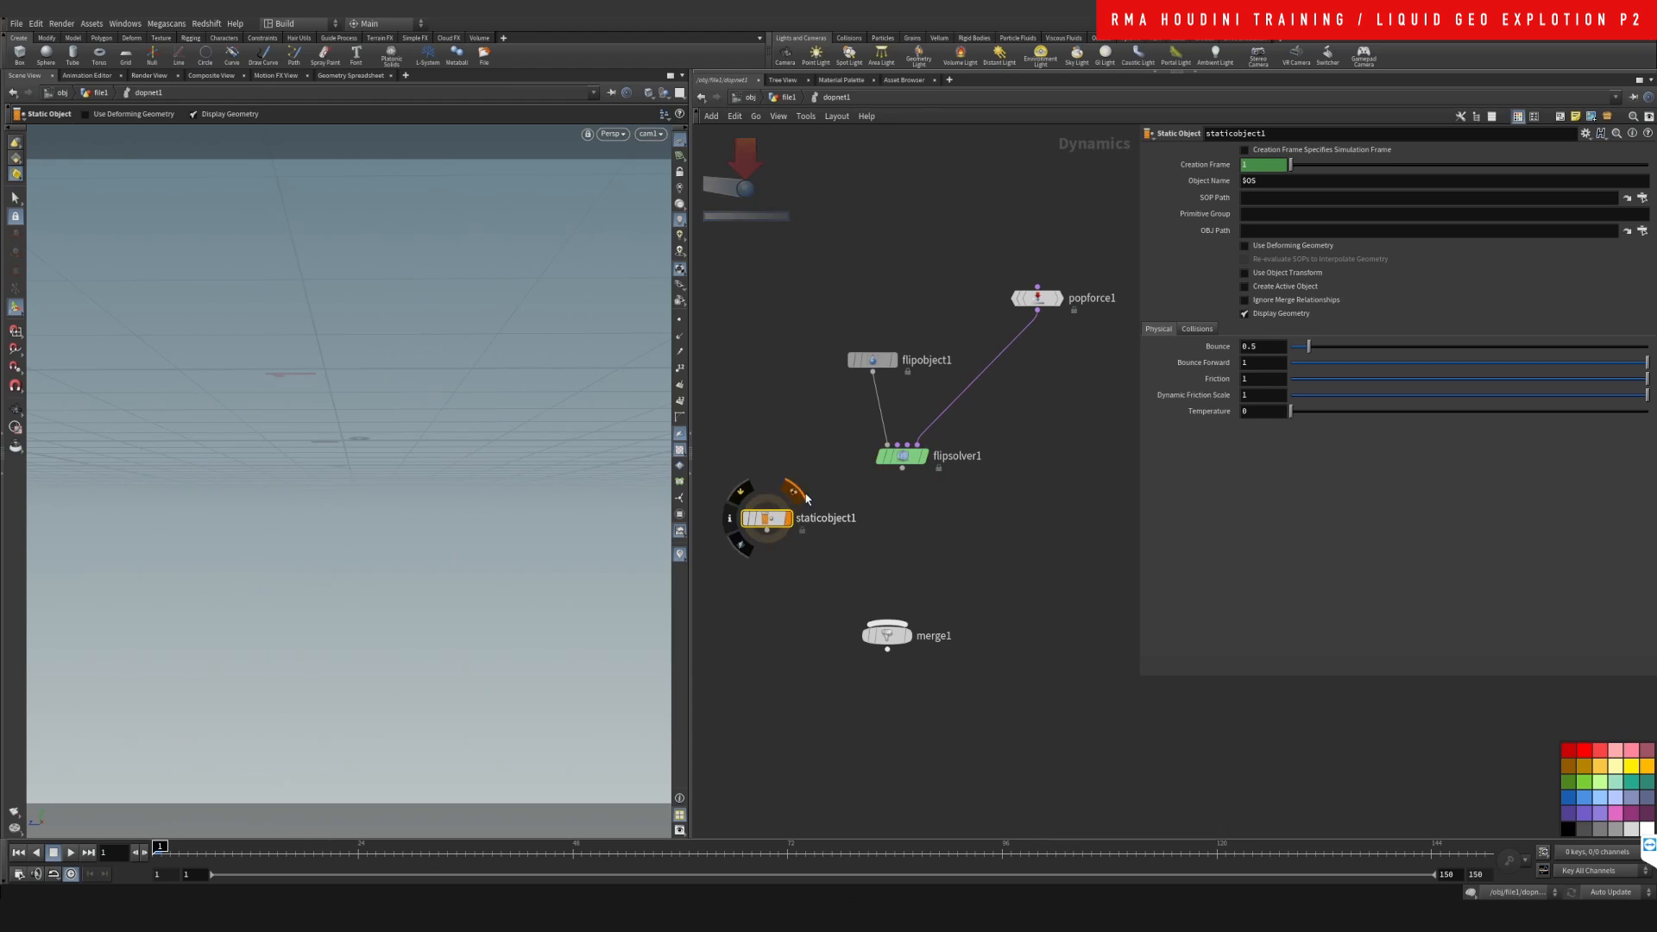
- Set the static object's SOP path to /obj/file1/OUT_collider and enable Use Deforming Geometry and Use Object Transform
click(1626, 198)
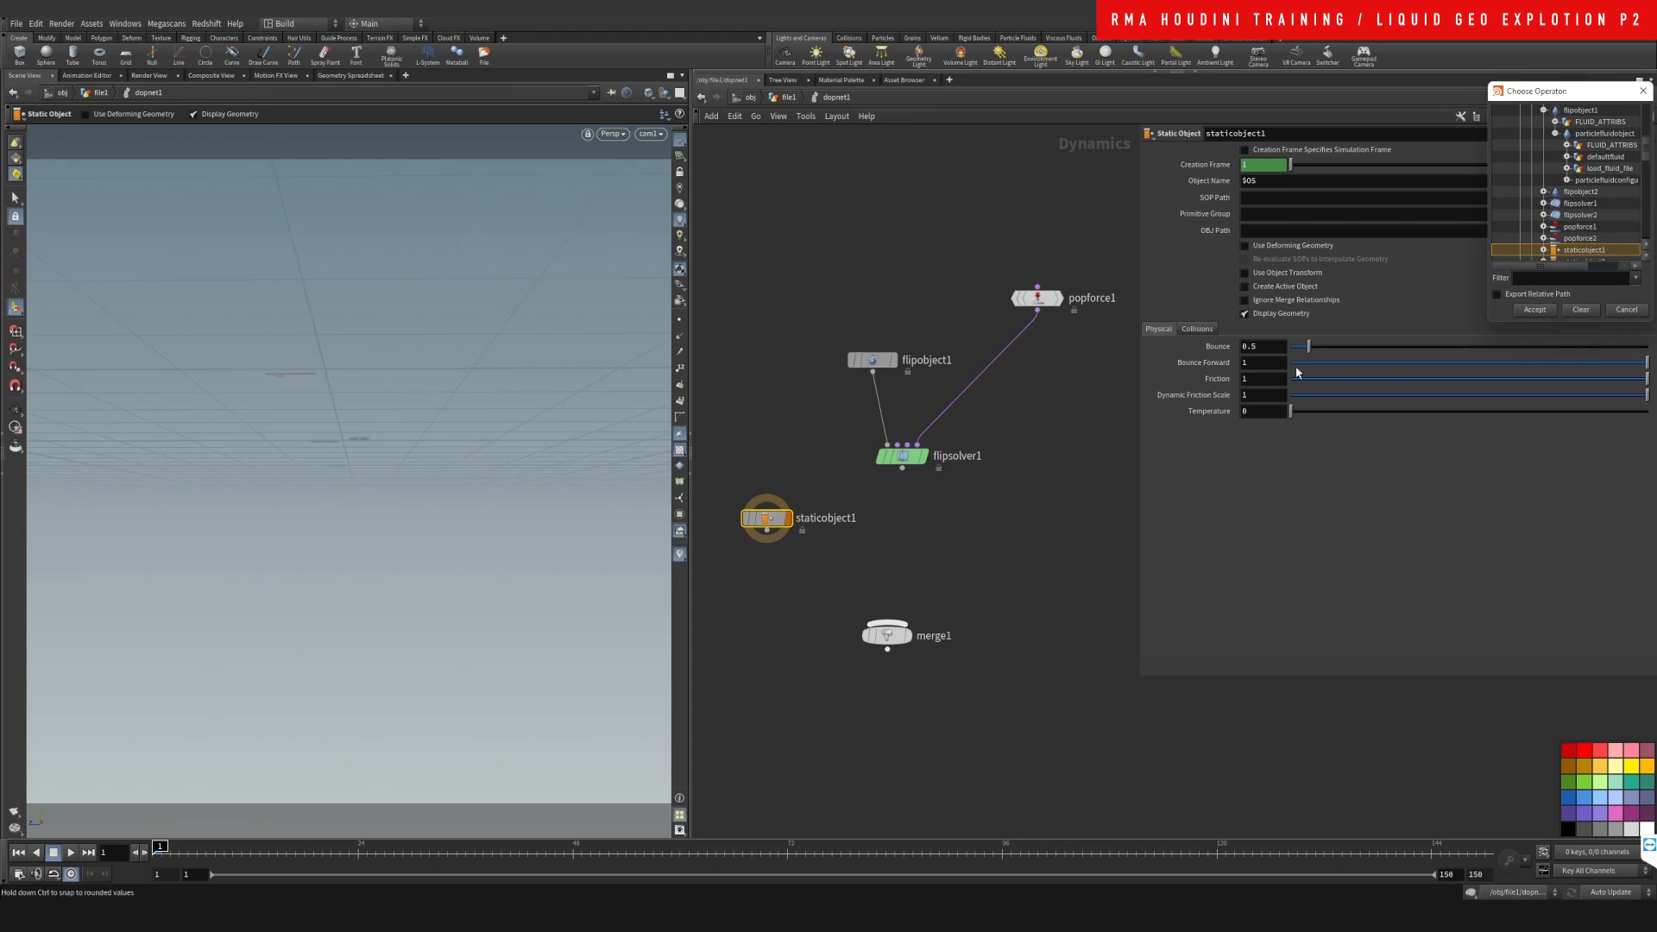
drag(1093, 402, 1096, 361)
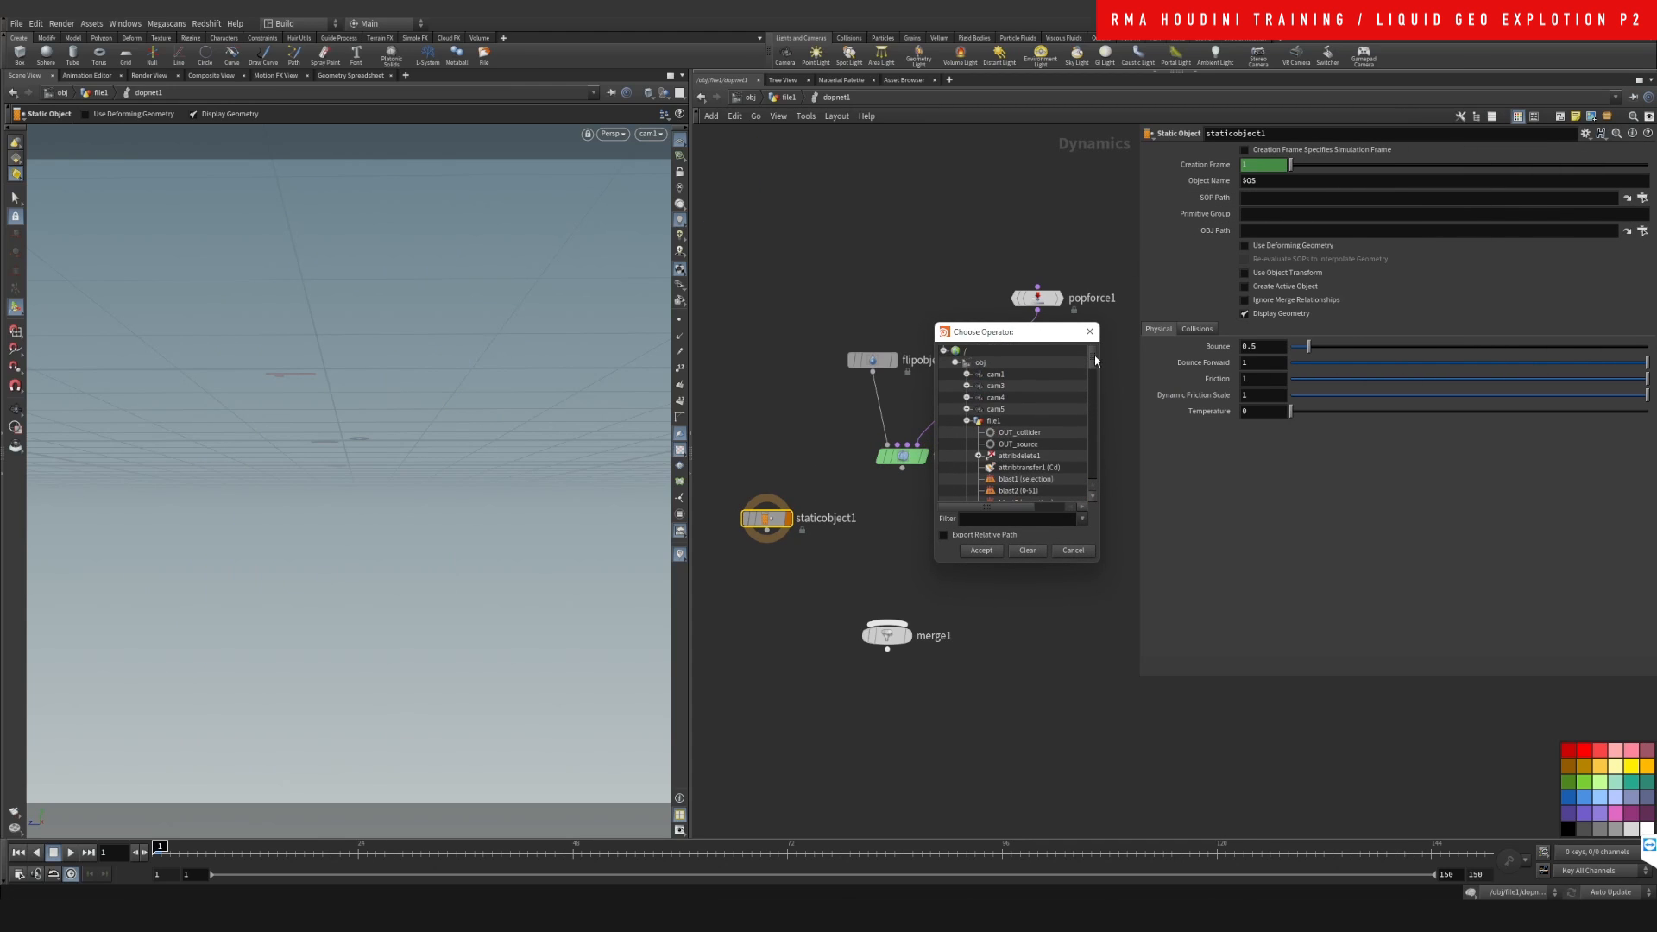
double_click(1020, 433)
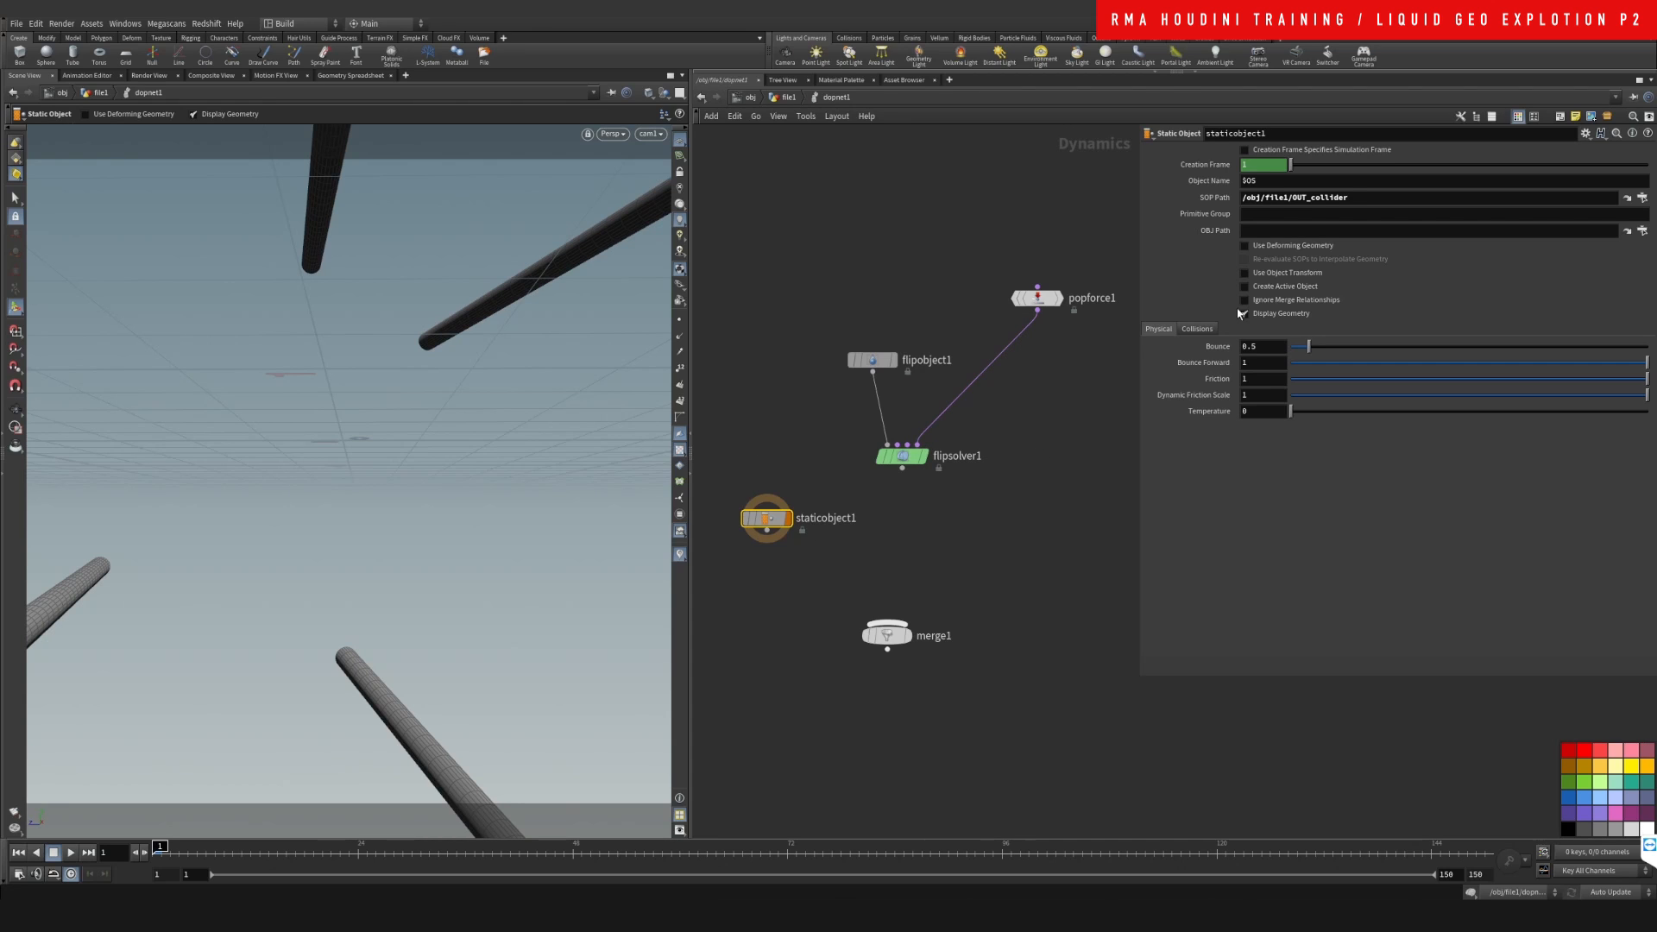
click(1277, 248)
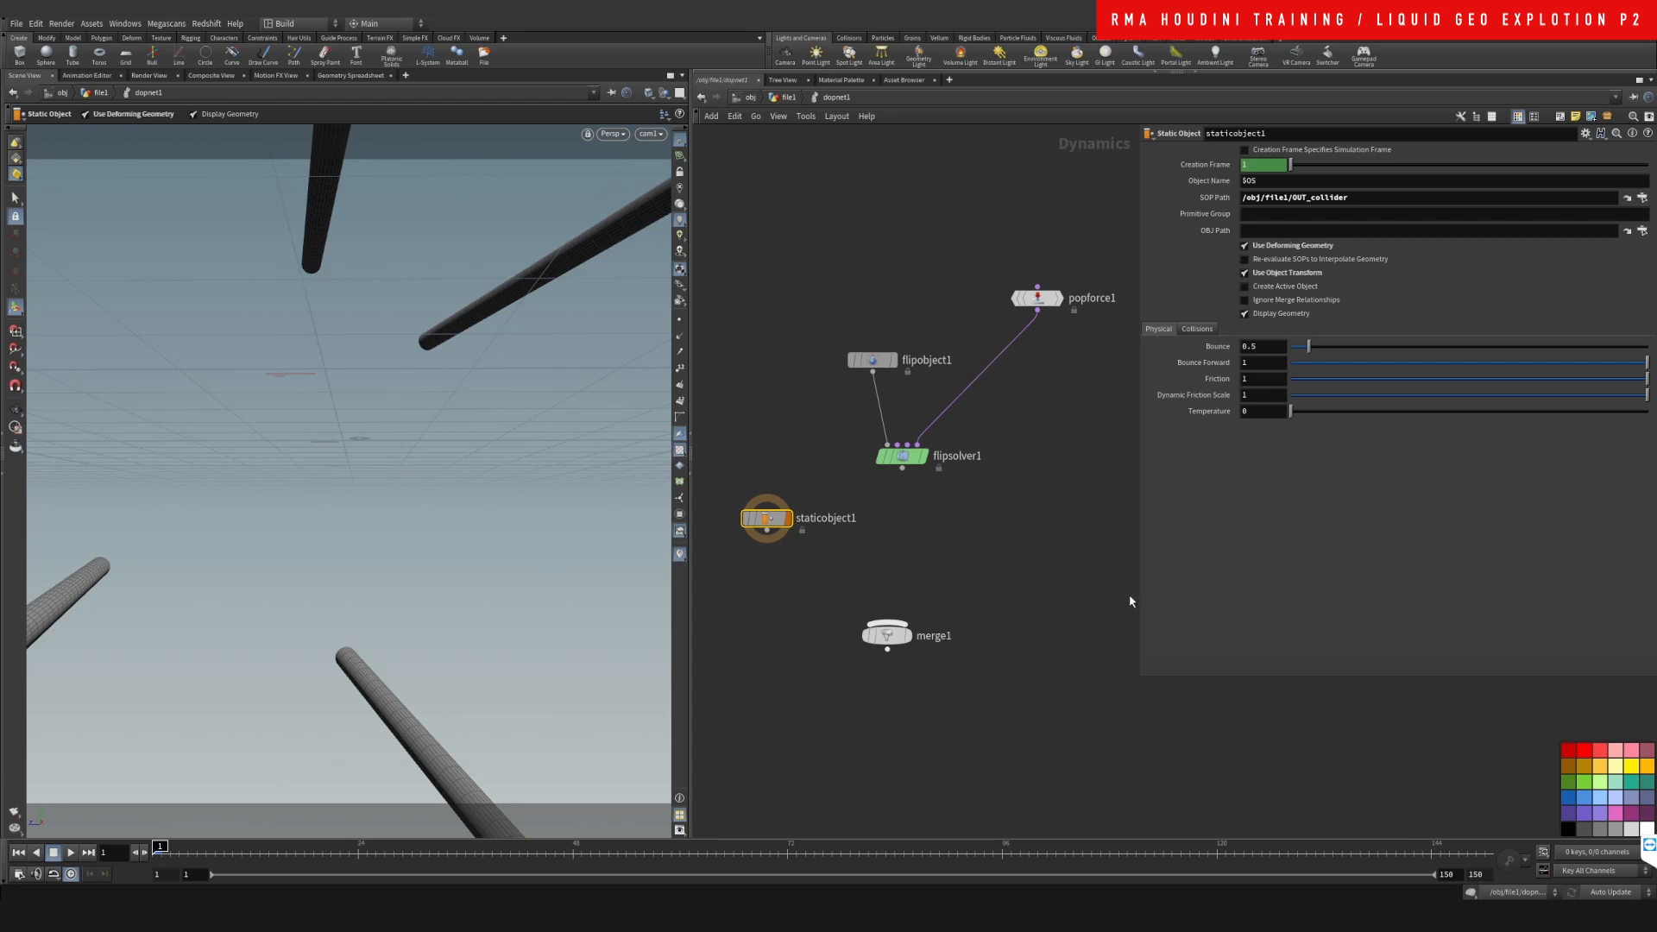
drag(185, 851, 132, 881)
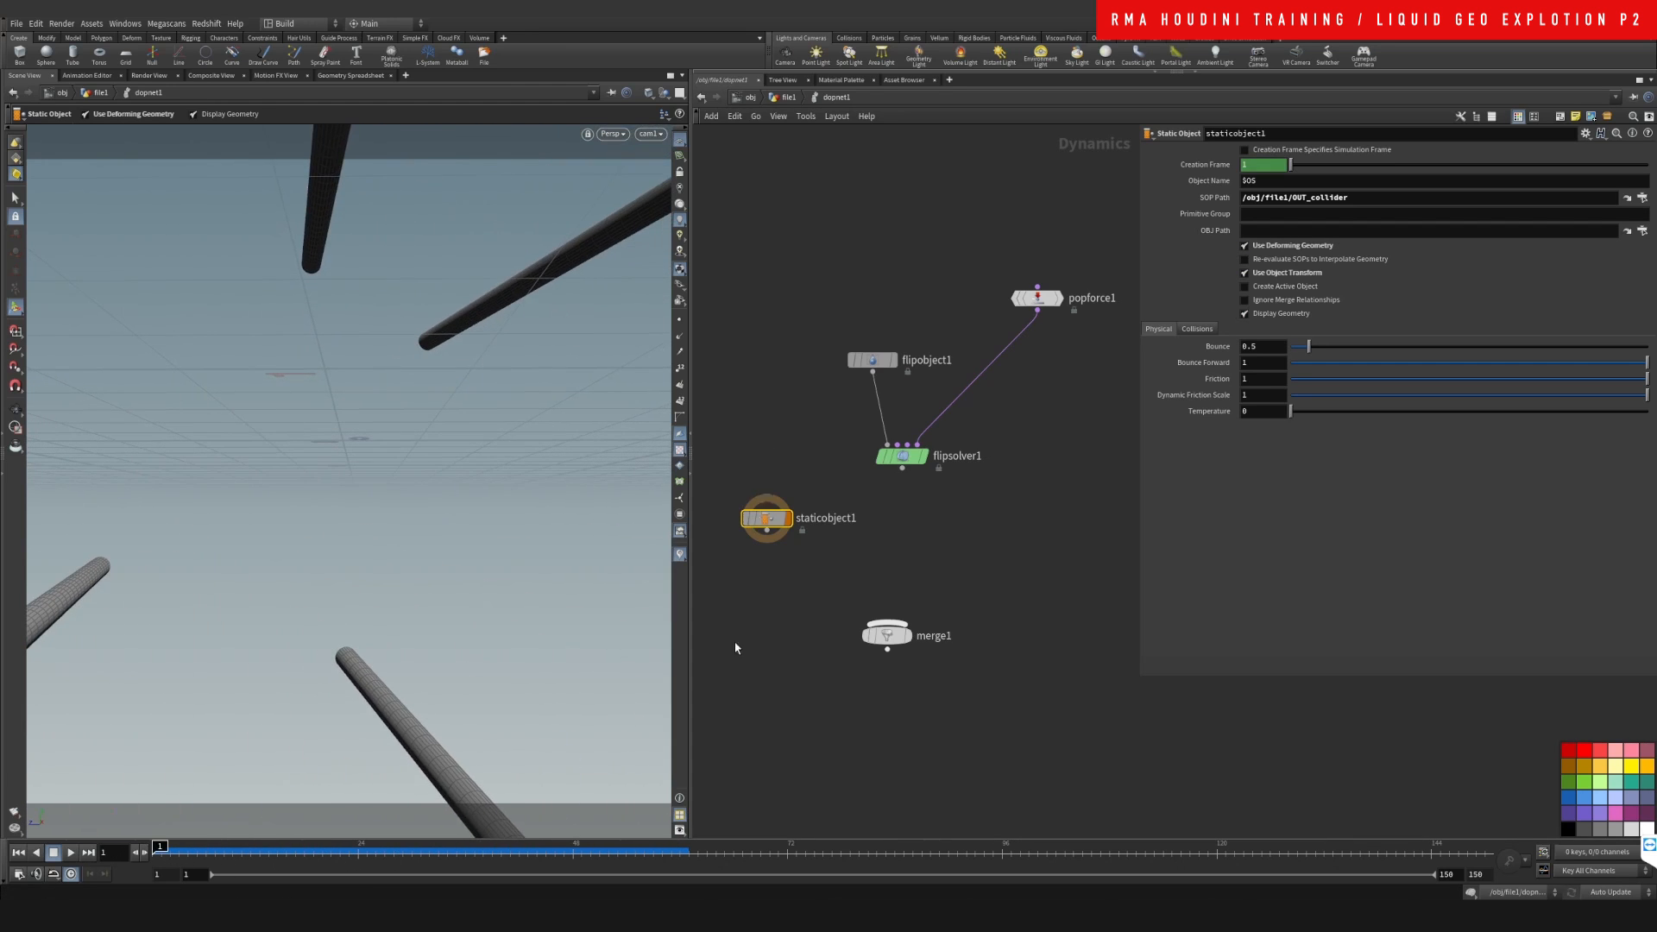
- Show the static object's Bullet collision guide geometry, hide its display geometry, and scrub the frames to check the collision shape
click(1197, 328)
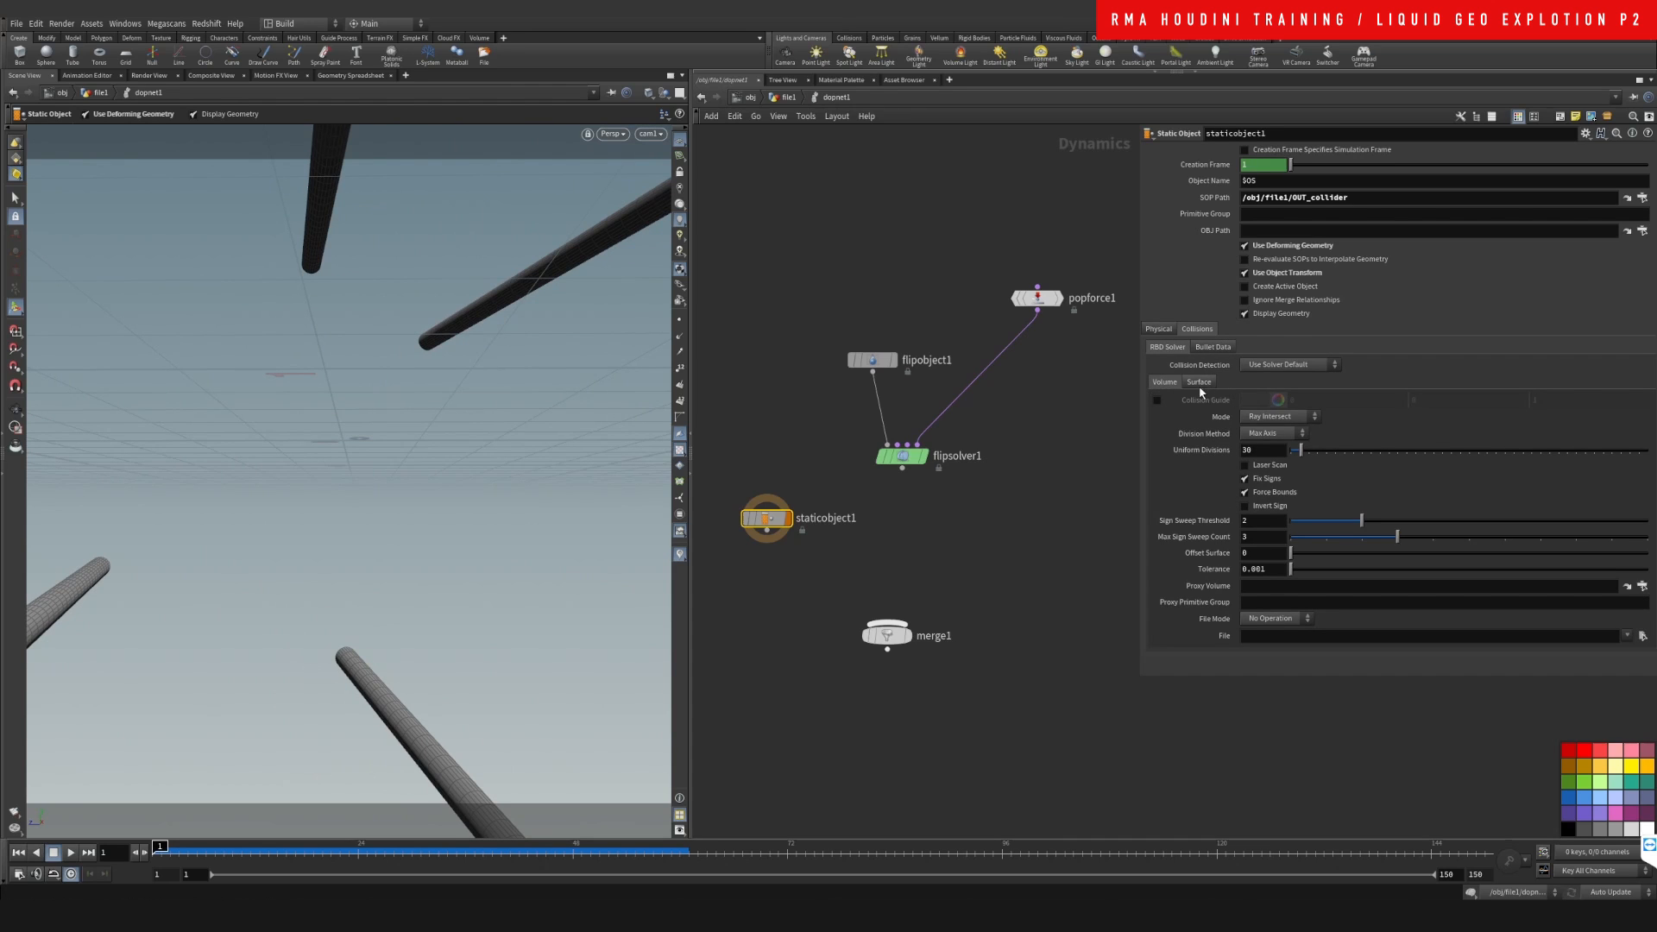
click(1214, 349)
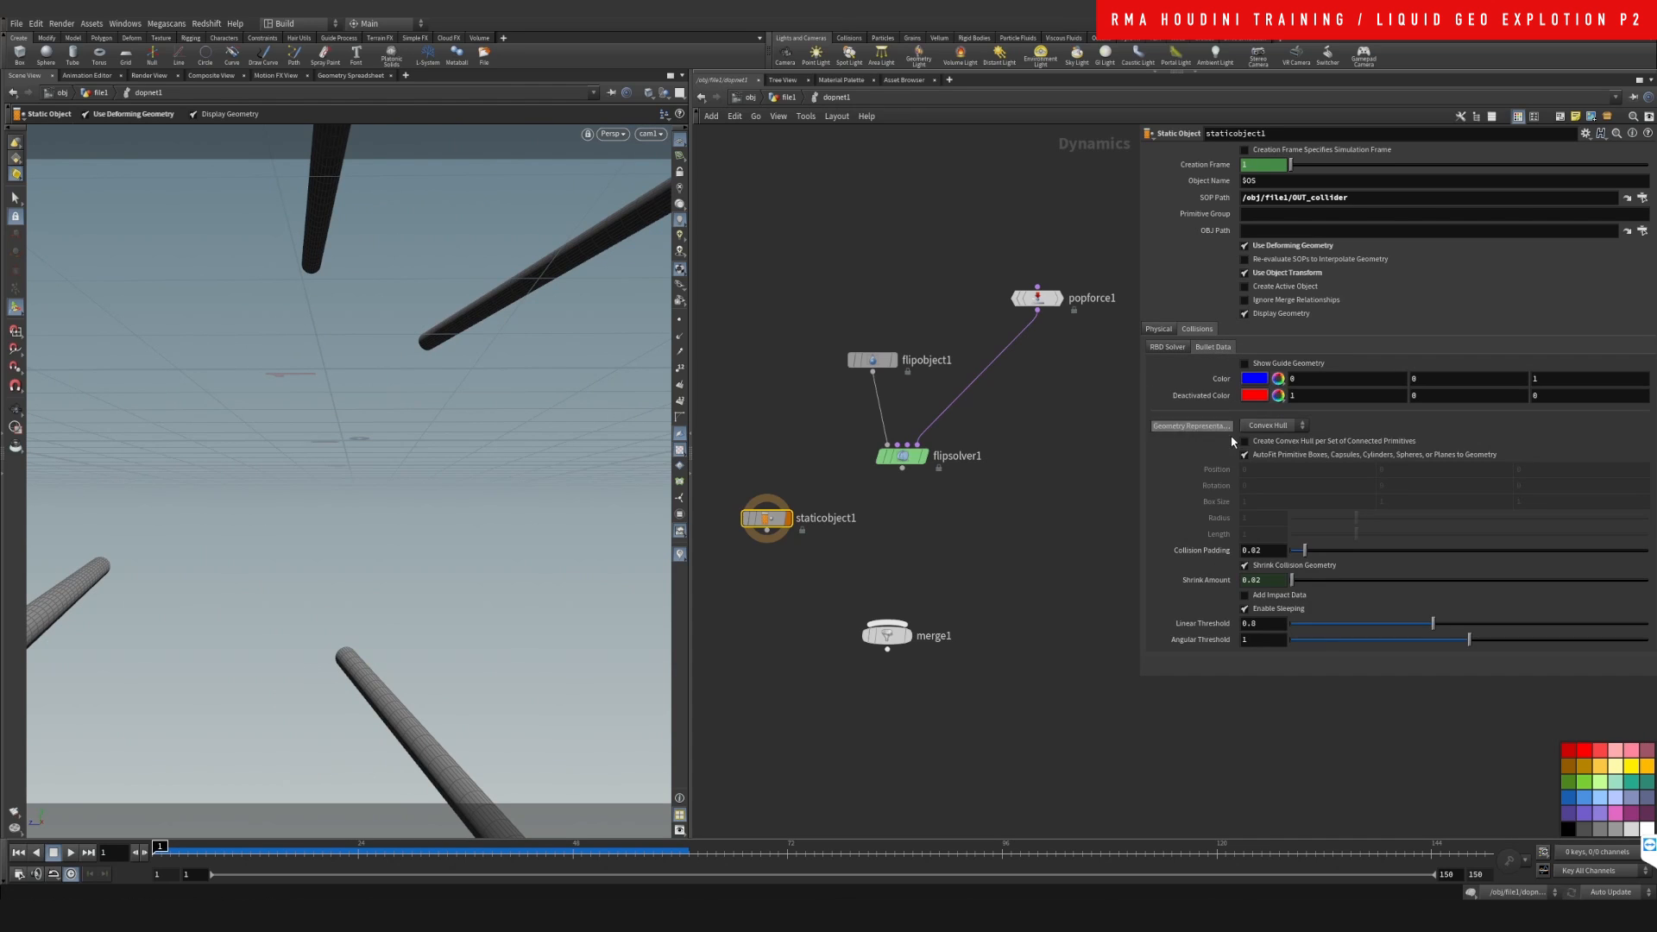
click(1246, 365)
click(1278, 316)
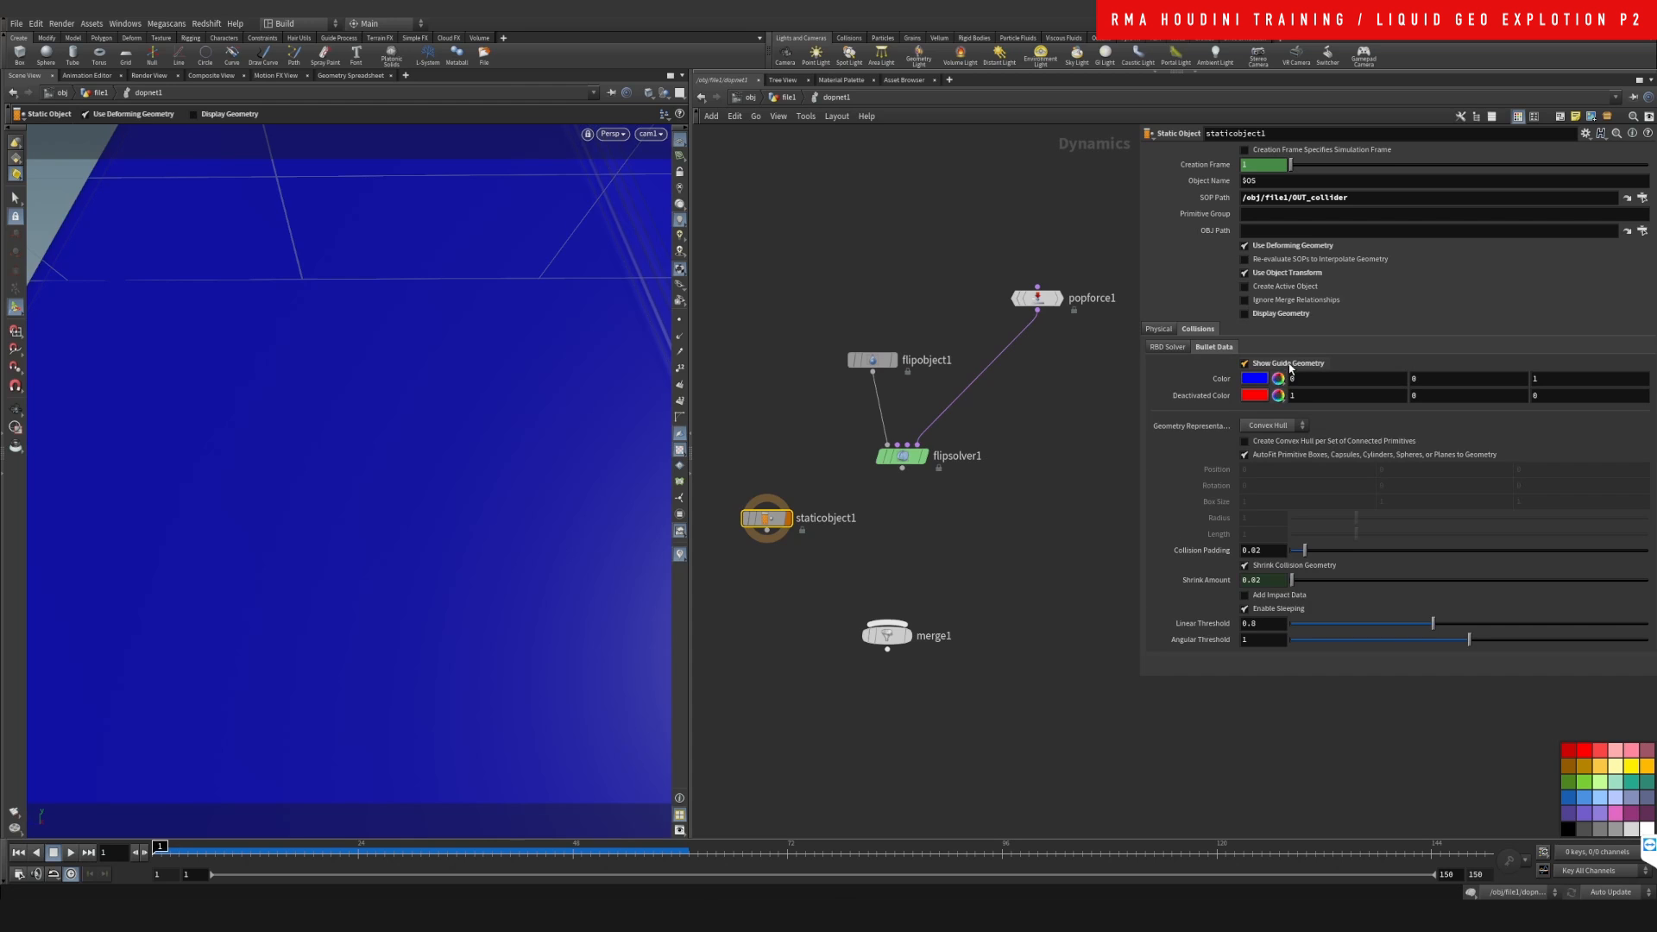
drag(265, 847, 83, 833)
- Set the static object's Bullet geometry representation to Concave, check it over the frames, and restore the display geometry in place of the guide
click(1276, 427)
click(1281, 452)
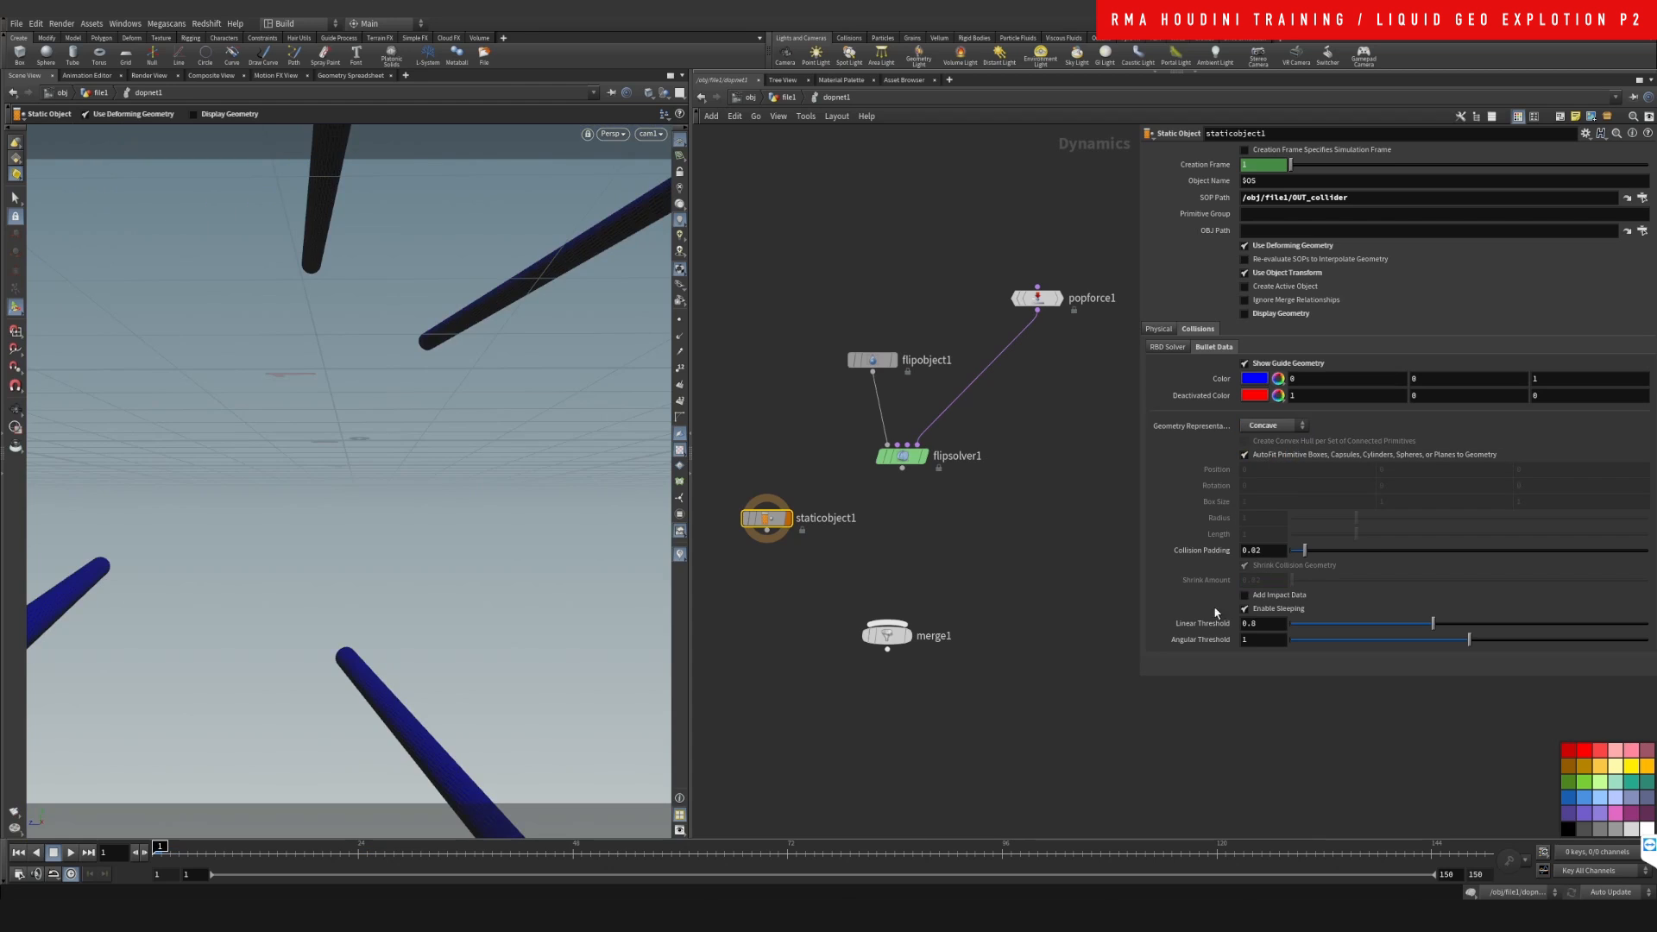
mouse_move(164, 850)
mouse_down()
mouse_move(584, 851)
mouse_move(152, 835)
mouse_up()
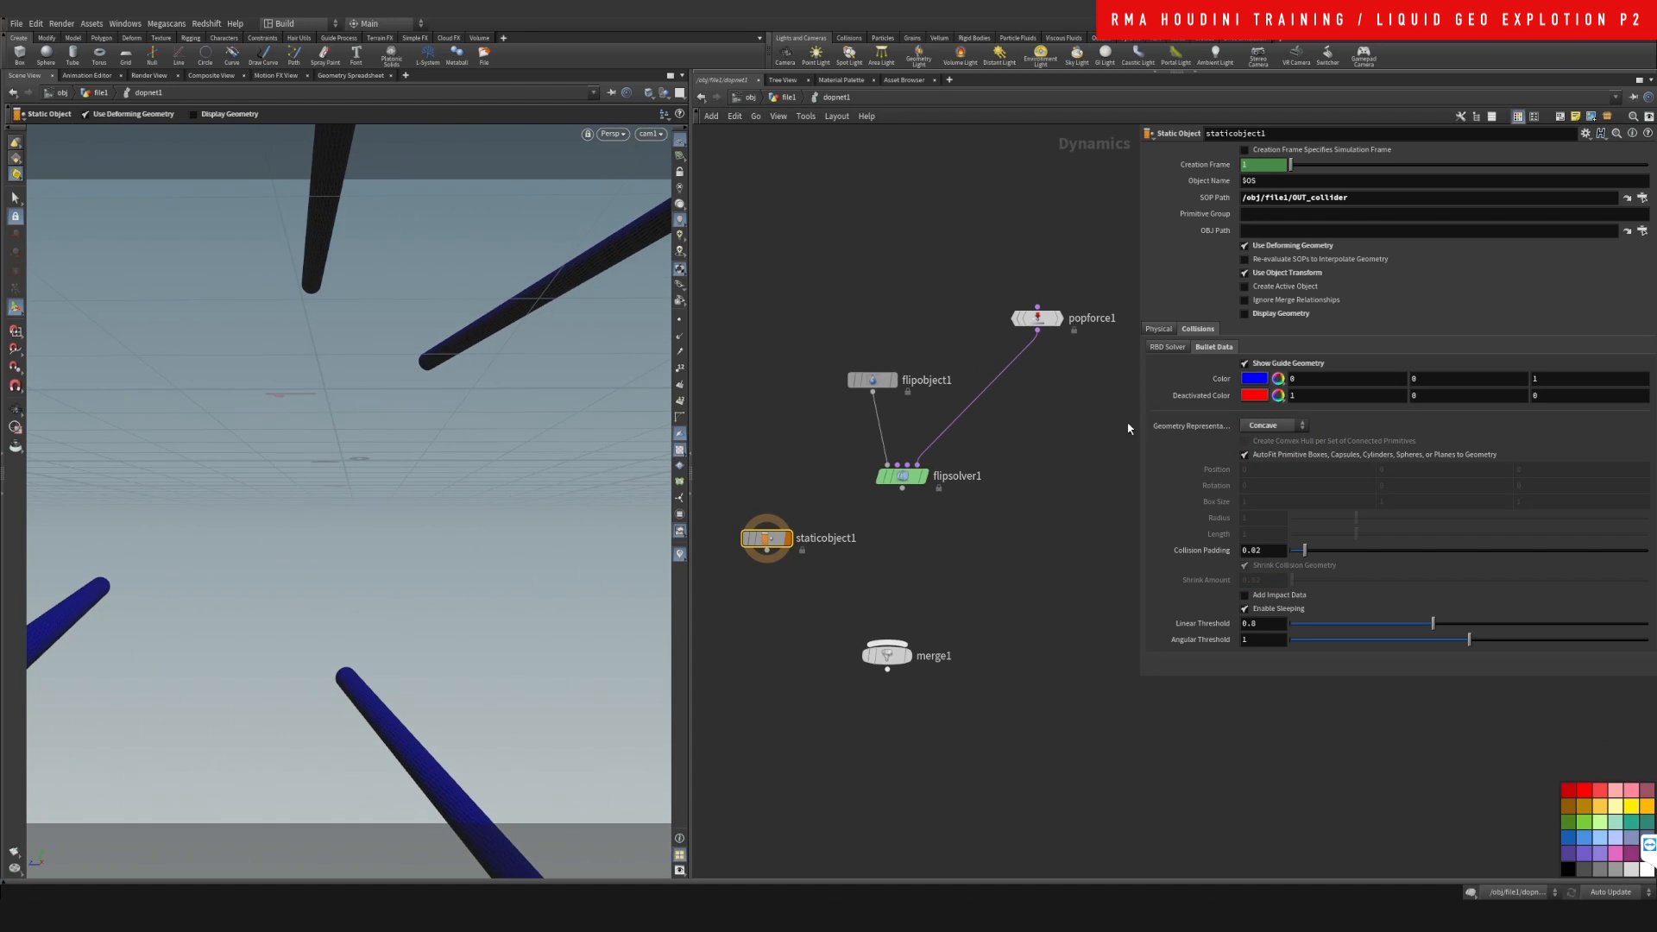
click(1245, 363)
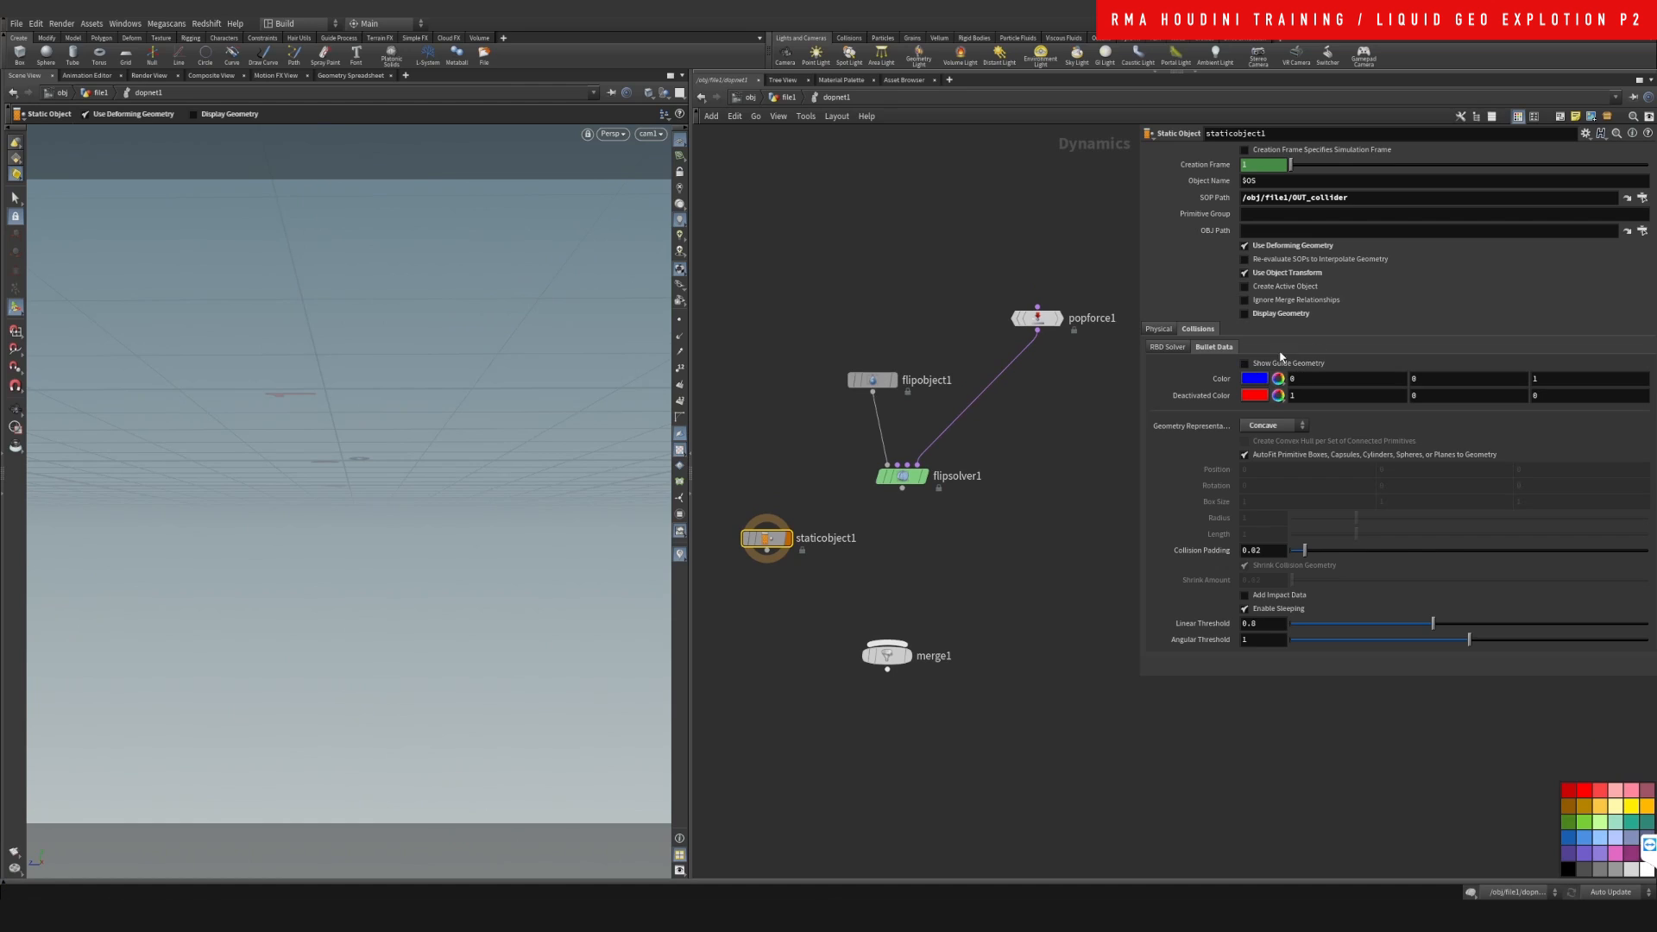
middle_drag(885, 620, 893, 577)
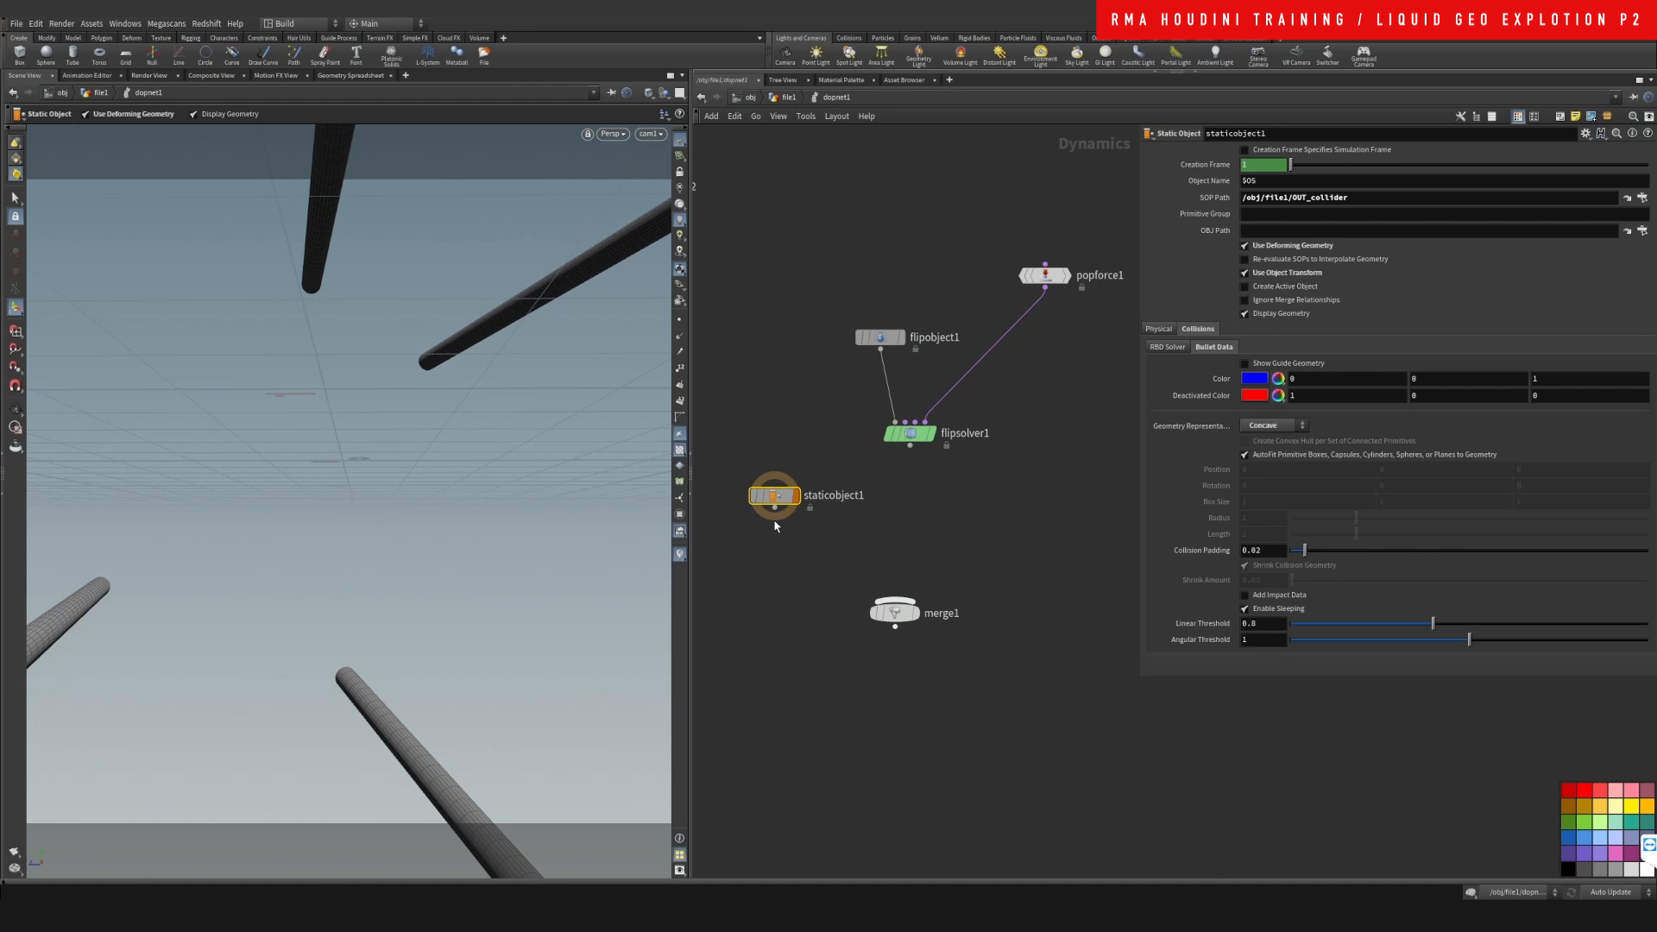
- Wire staticobject1 and then flipsolver1 into merge1, with the static object as the first input
click(774, 509)
click(895, 598)
click(913, 448)
drag(907, 607, 913, 632)
drag(799, 593, 850, 555)
click(910, 544)
click(902, 638)
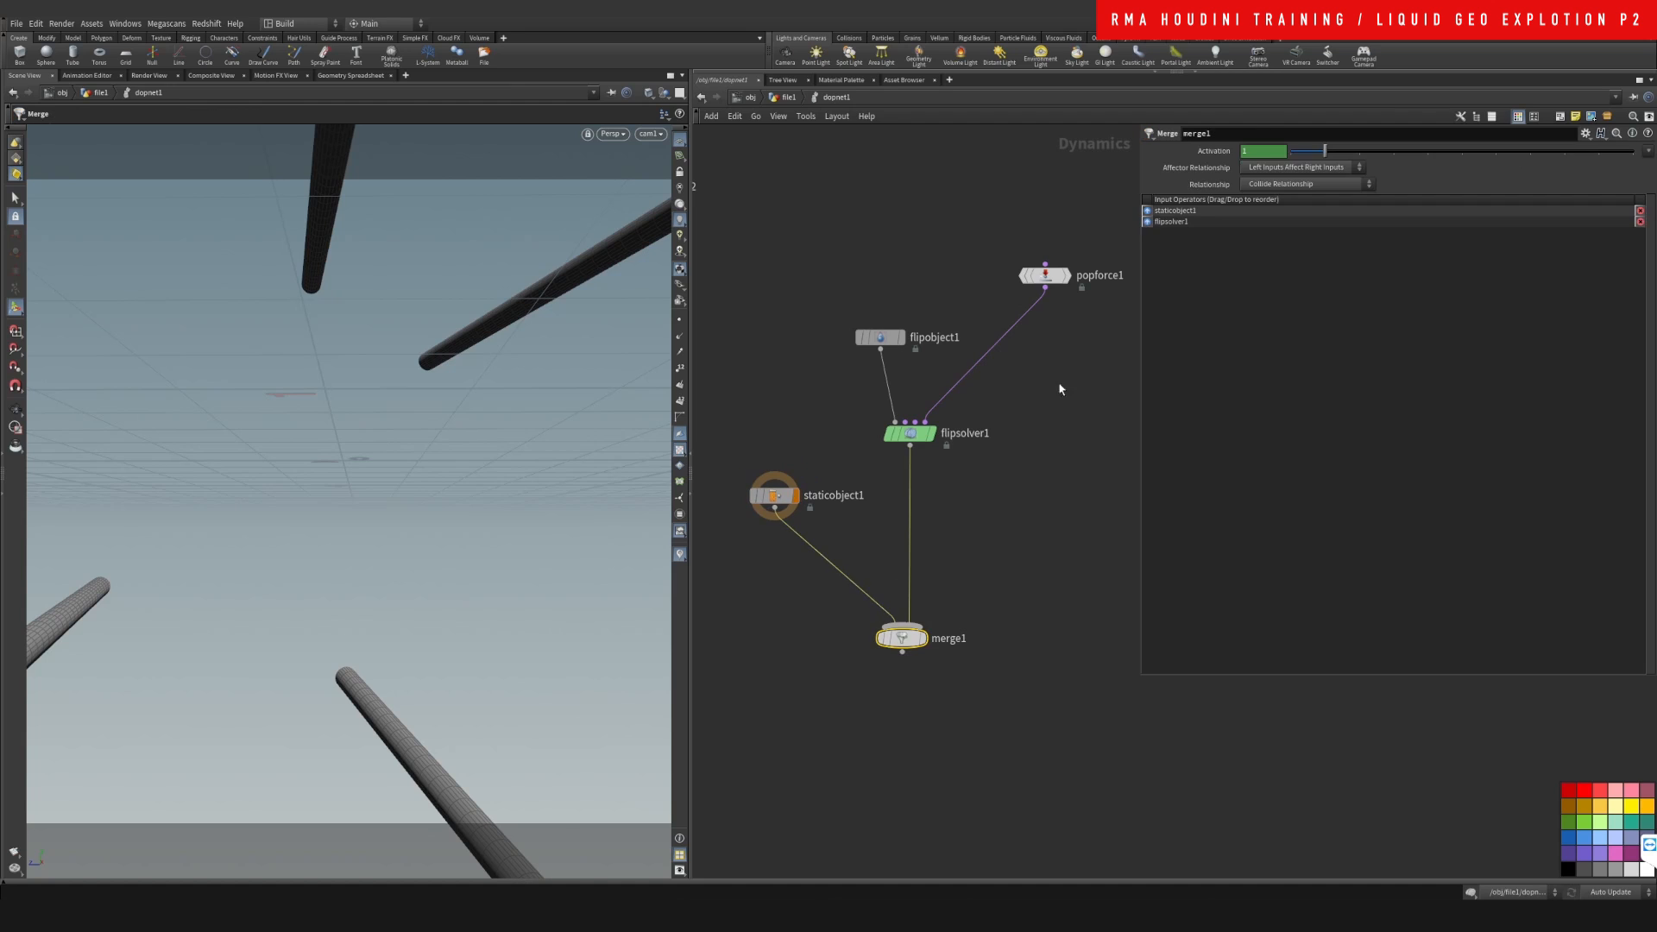
- Check the input order of merge1, move the node closer to its inputs, and make it the displayed node
drag(1137, 223, 1153, 244)
click(1147, 223)
middle_drag(961, 590, 966, 540)
drag(910, 588, 910, 561)
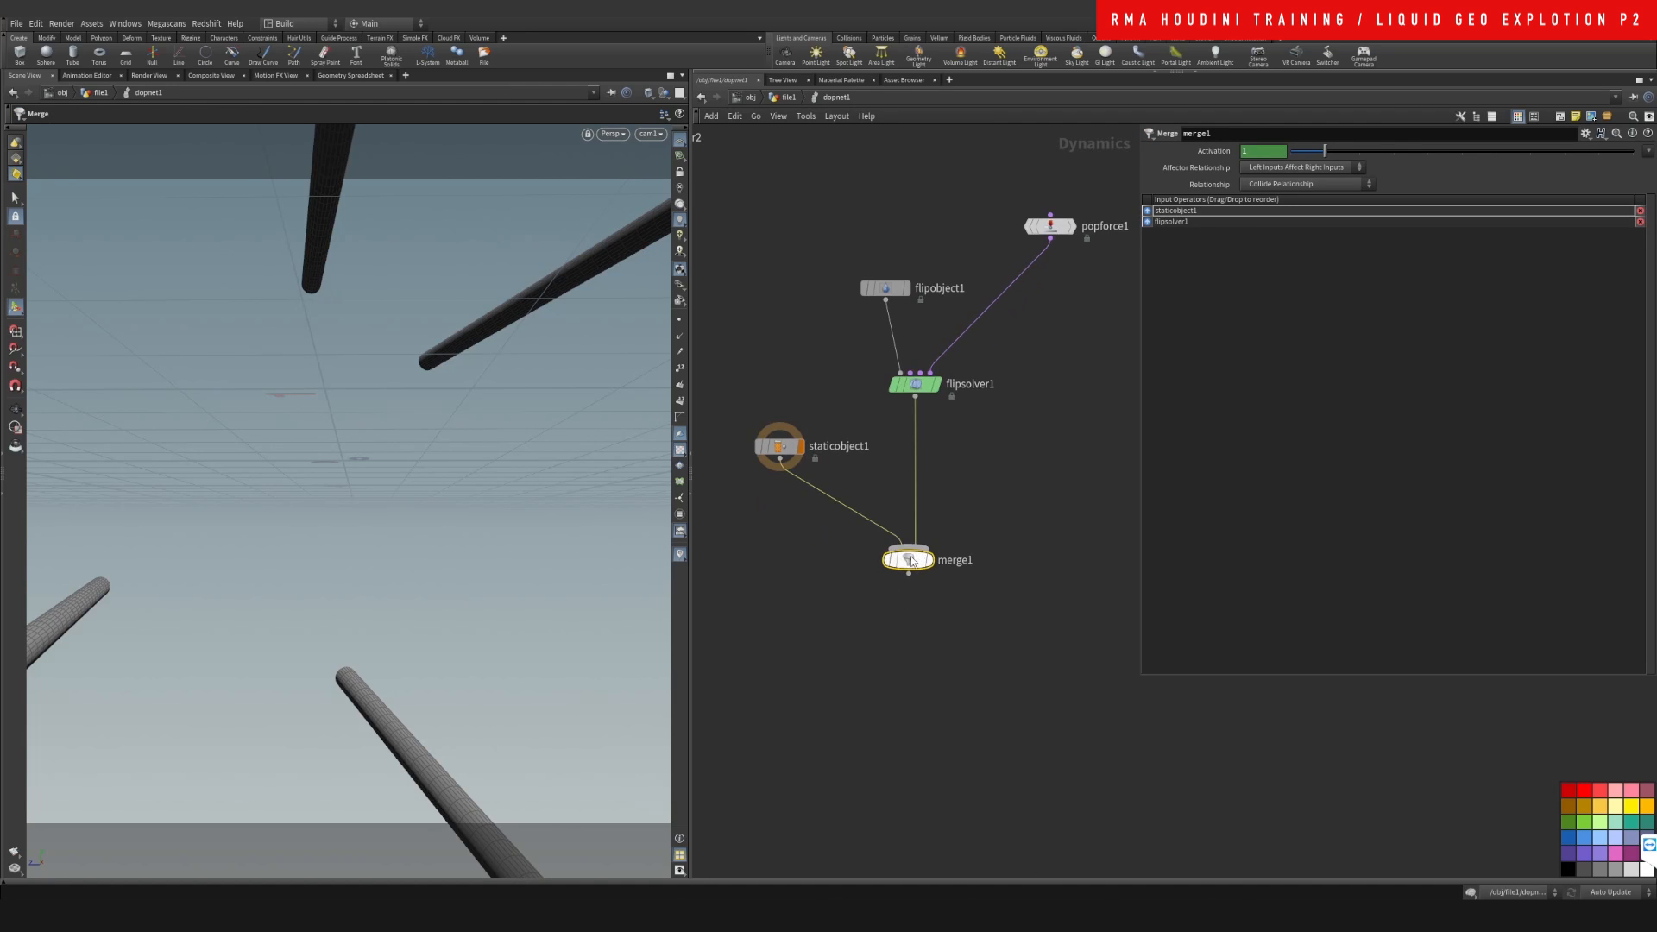
click(929, 560)
click(1007, 564)
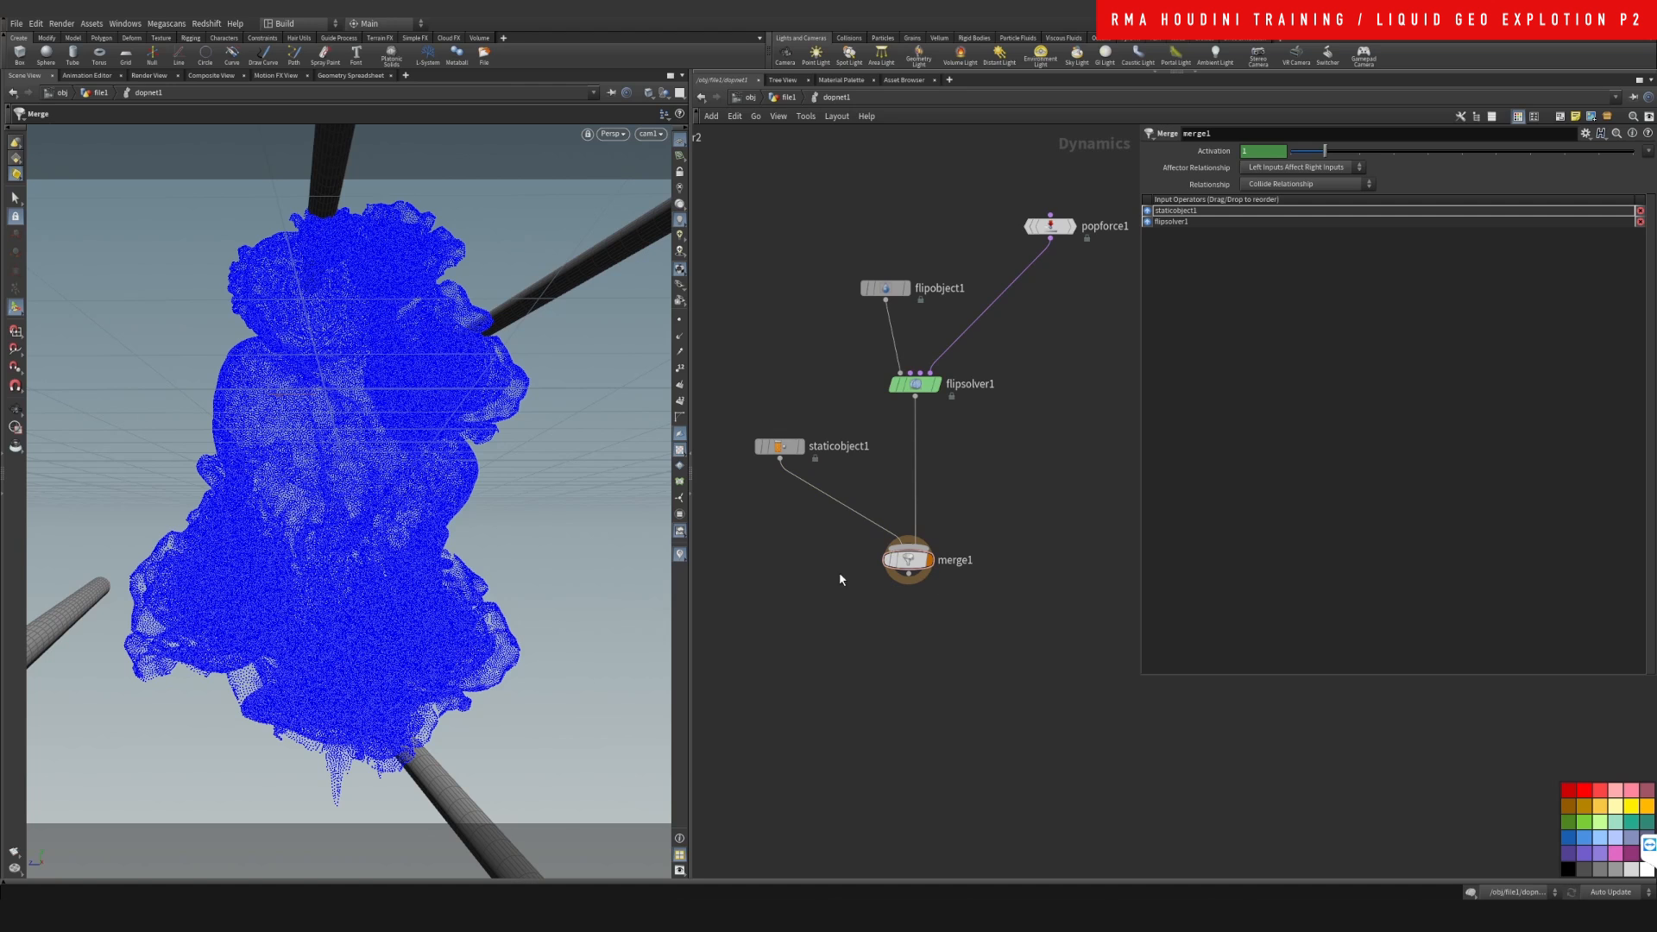
- Play the simulation with the colliders from frame 1 to review it, and return to the first frame
click(73, 887)
click(71, 852)
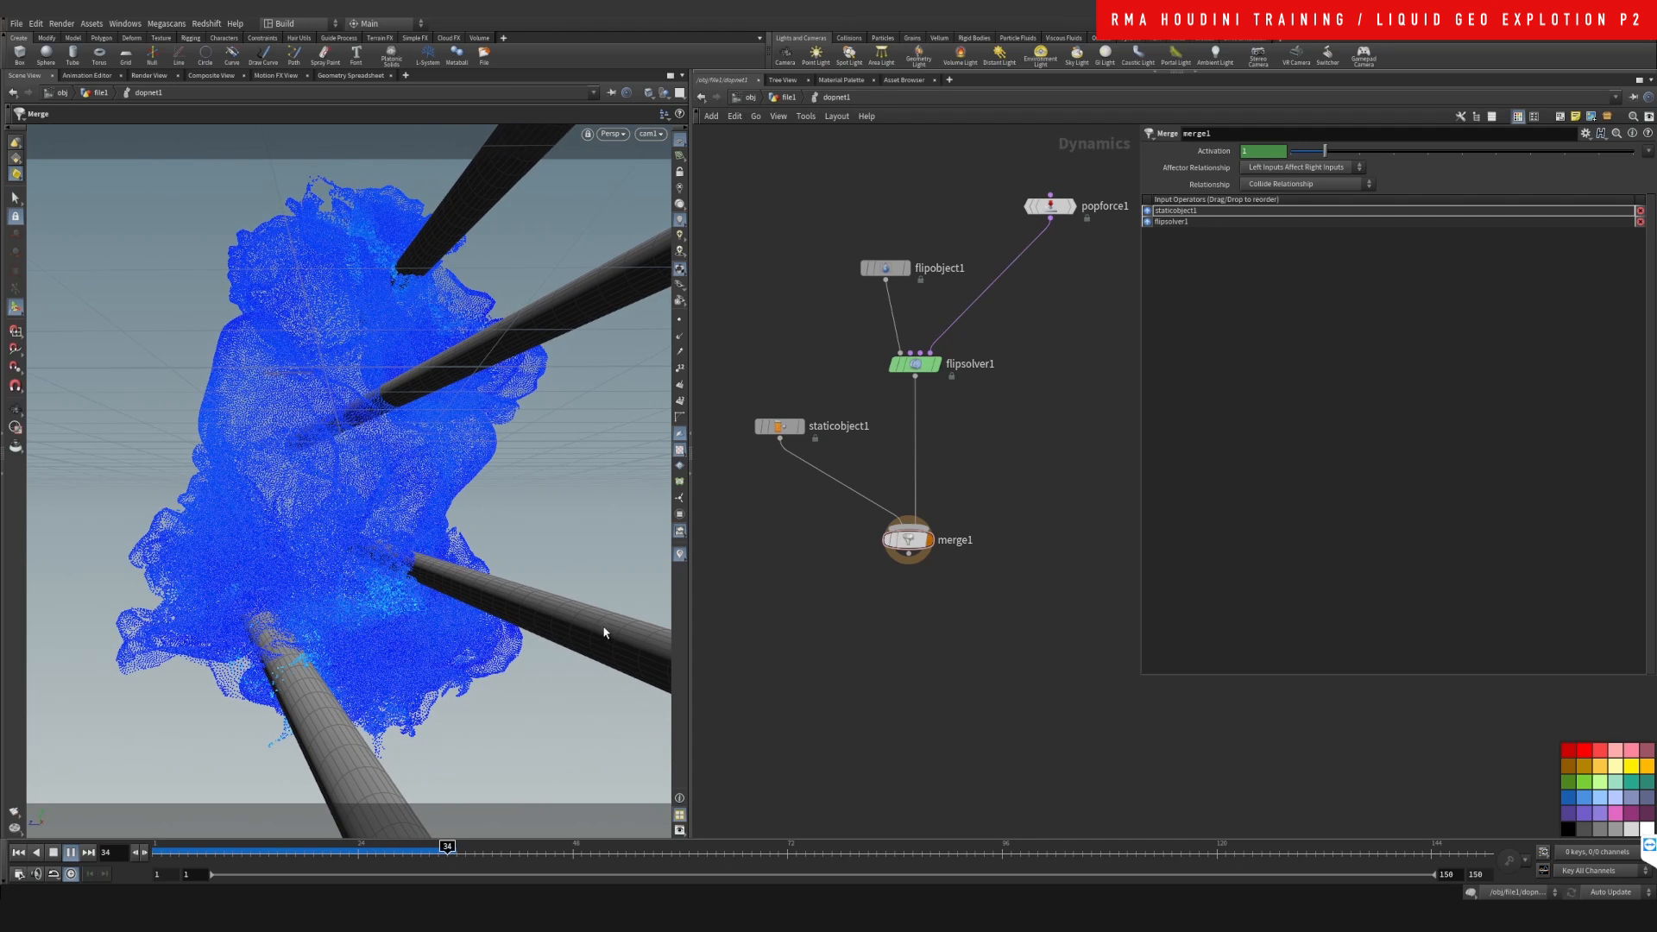
drag(431, 851, 155, 857)
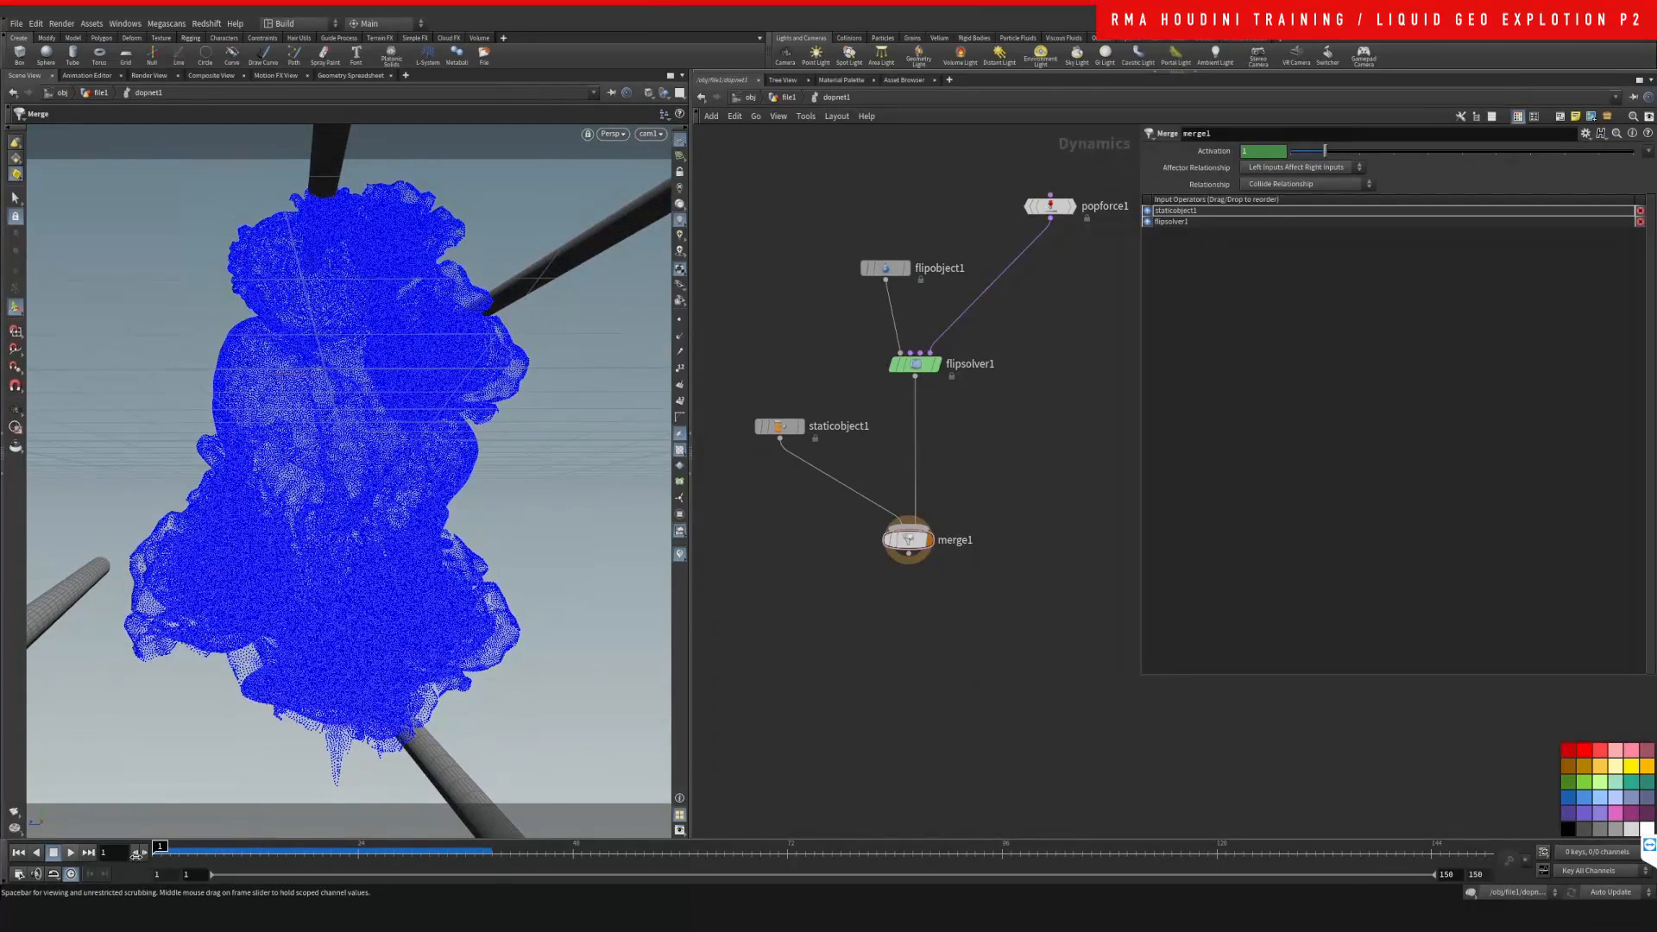
- Restrict popforce1 to the activeforce group
middle_drag(1008, 298, 922, 466)
drag(927, 301, 1014, 464)
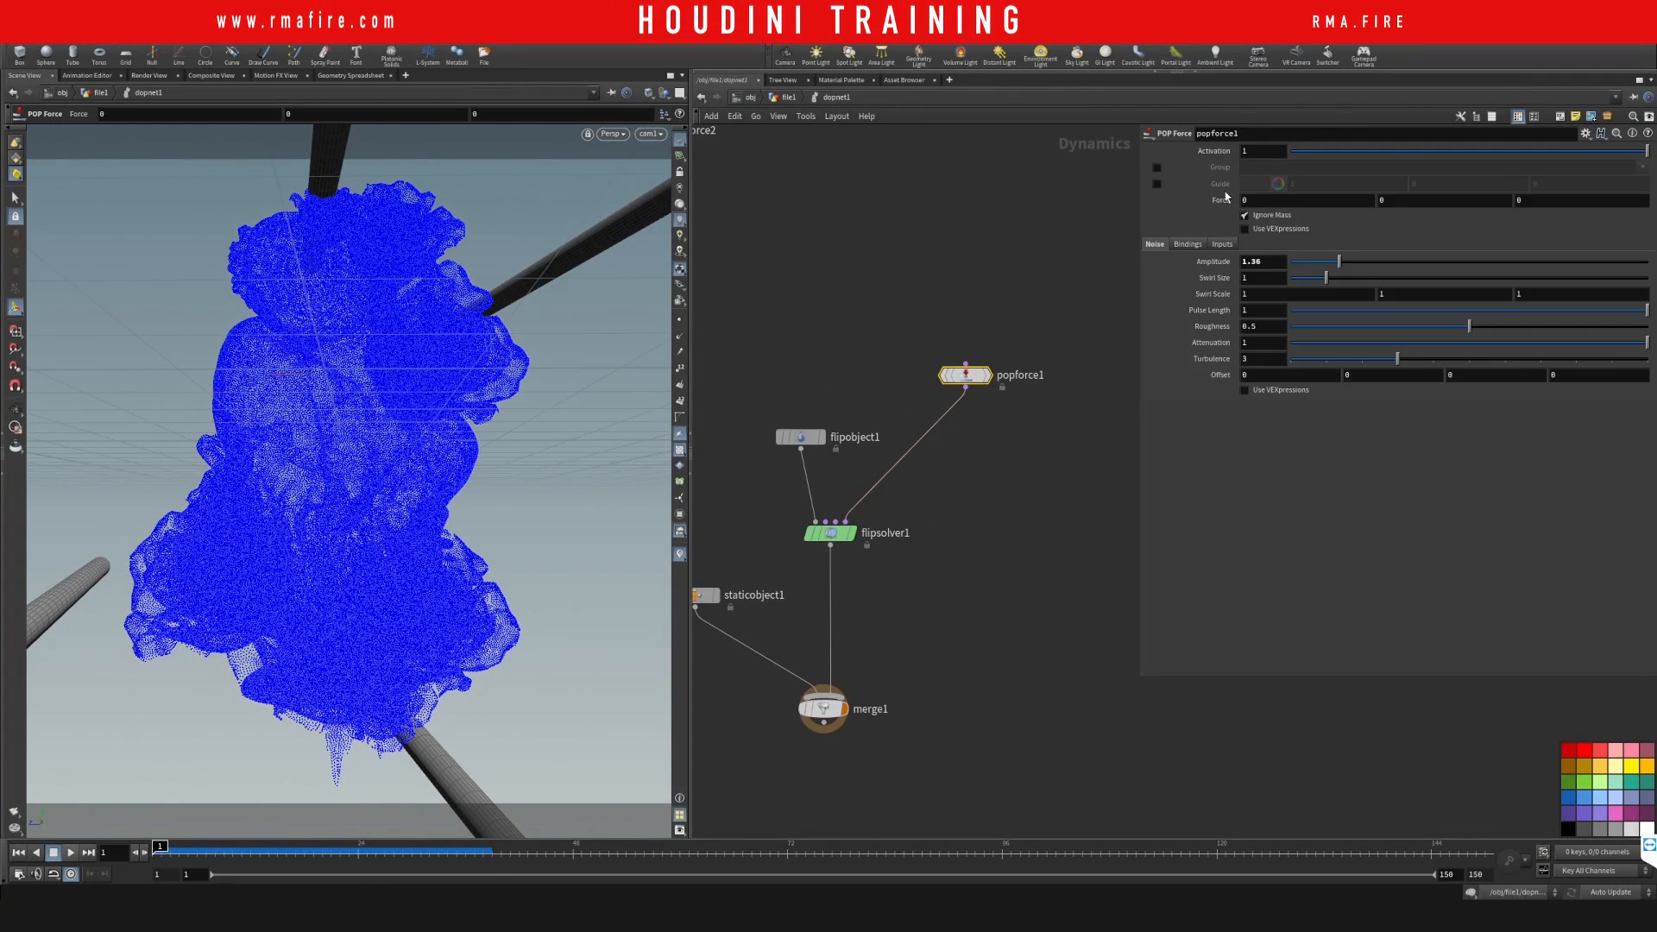
click(1156, 168)
click(1642, 168)
click(1622, 182)
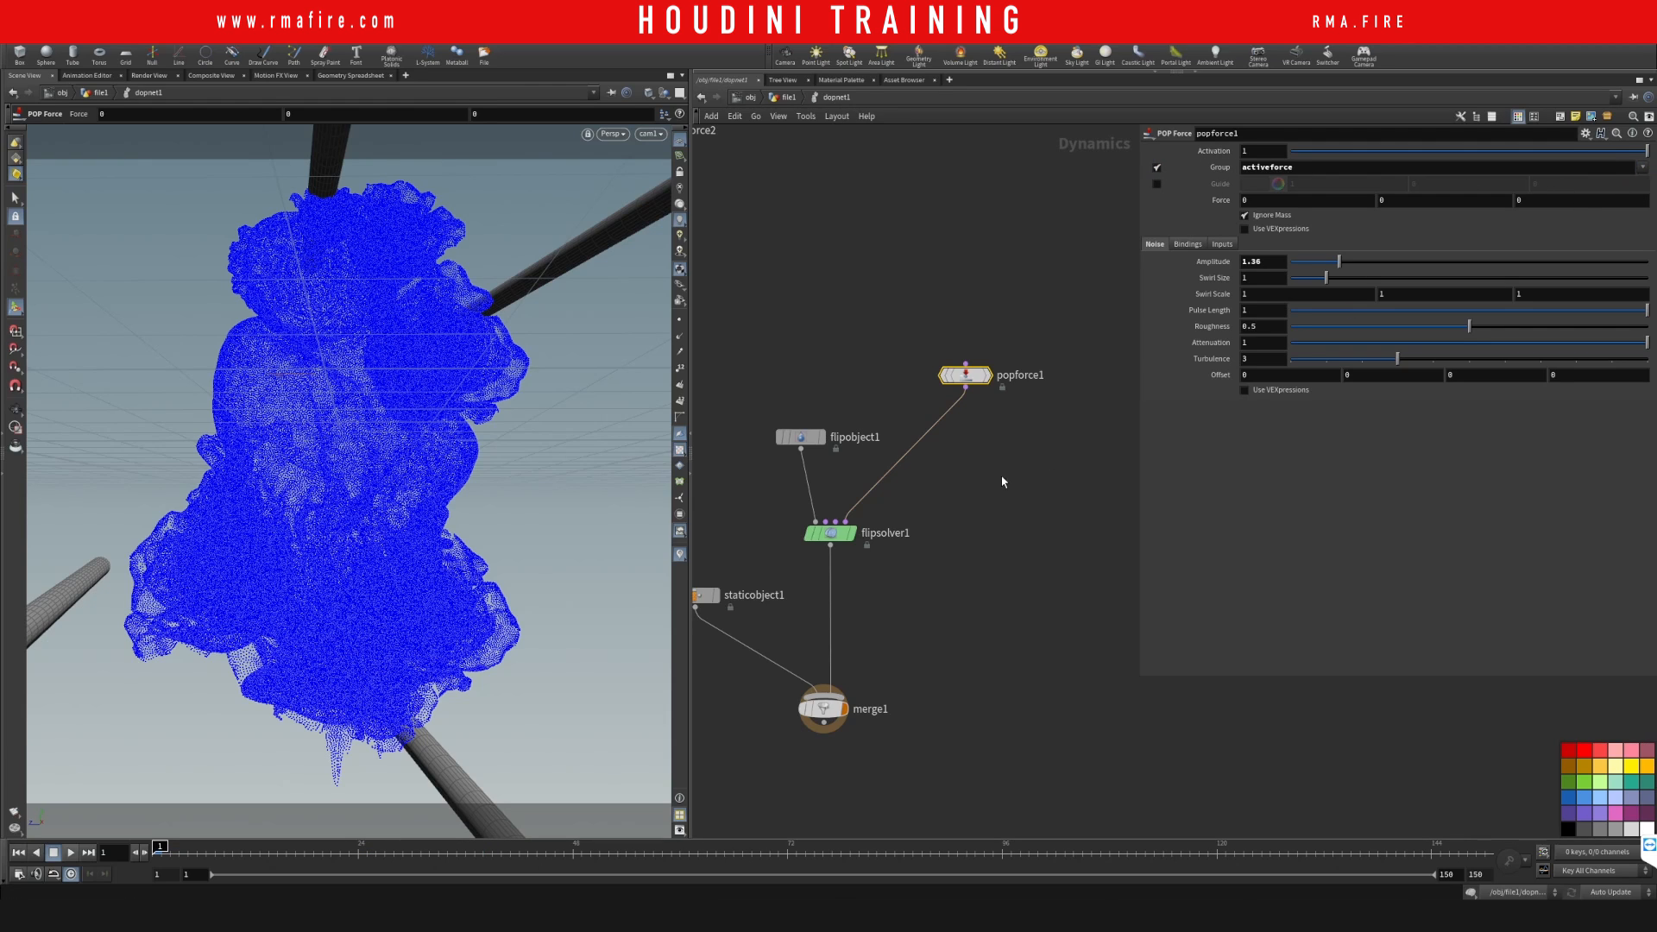
- Play the simulation with the group-limited force, and return to frame 1
middle_drag(990, 518, 973, 469)
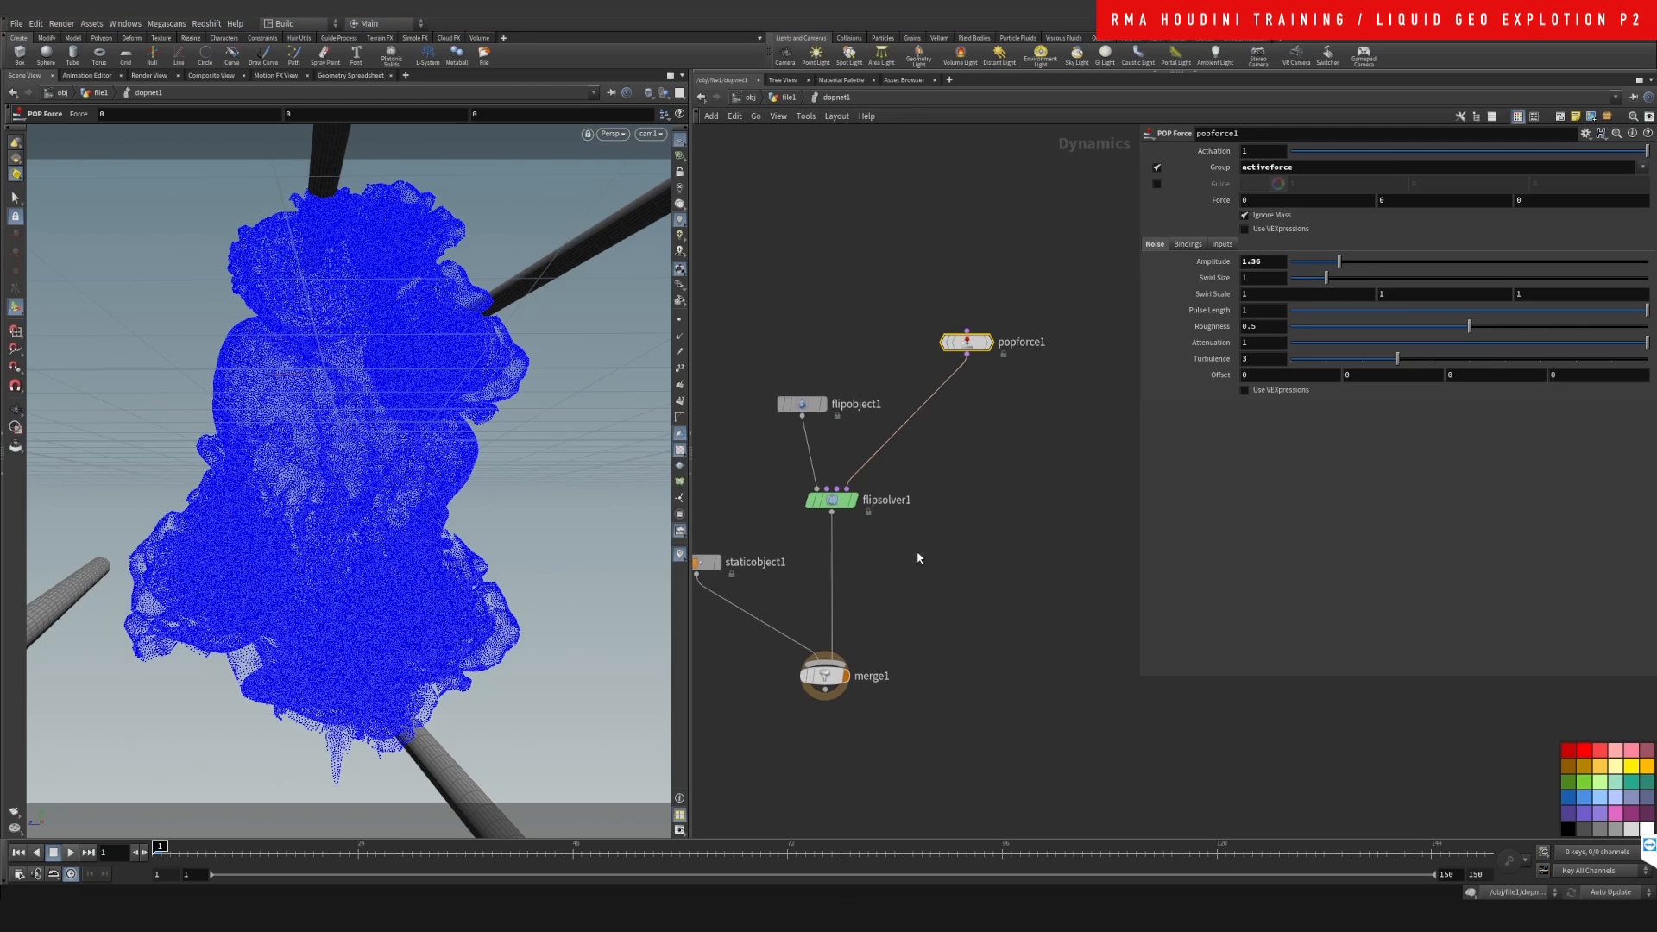
click(71, 852)
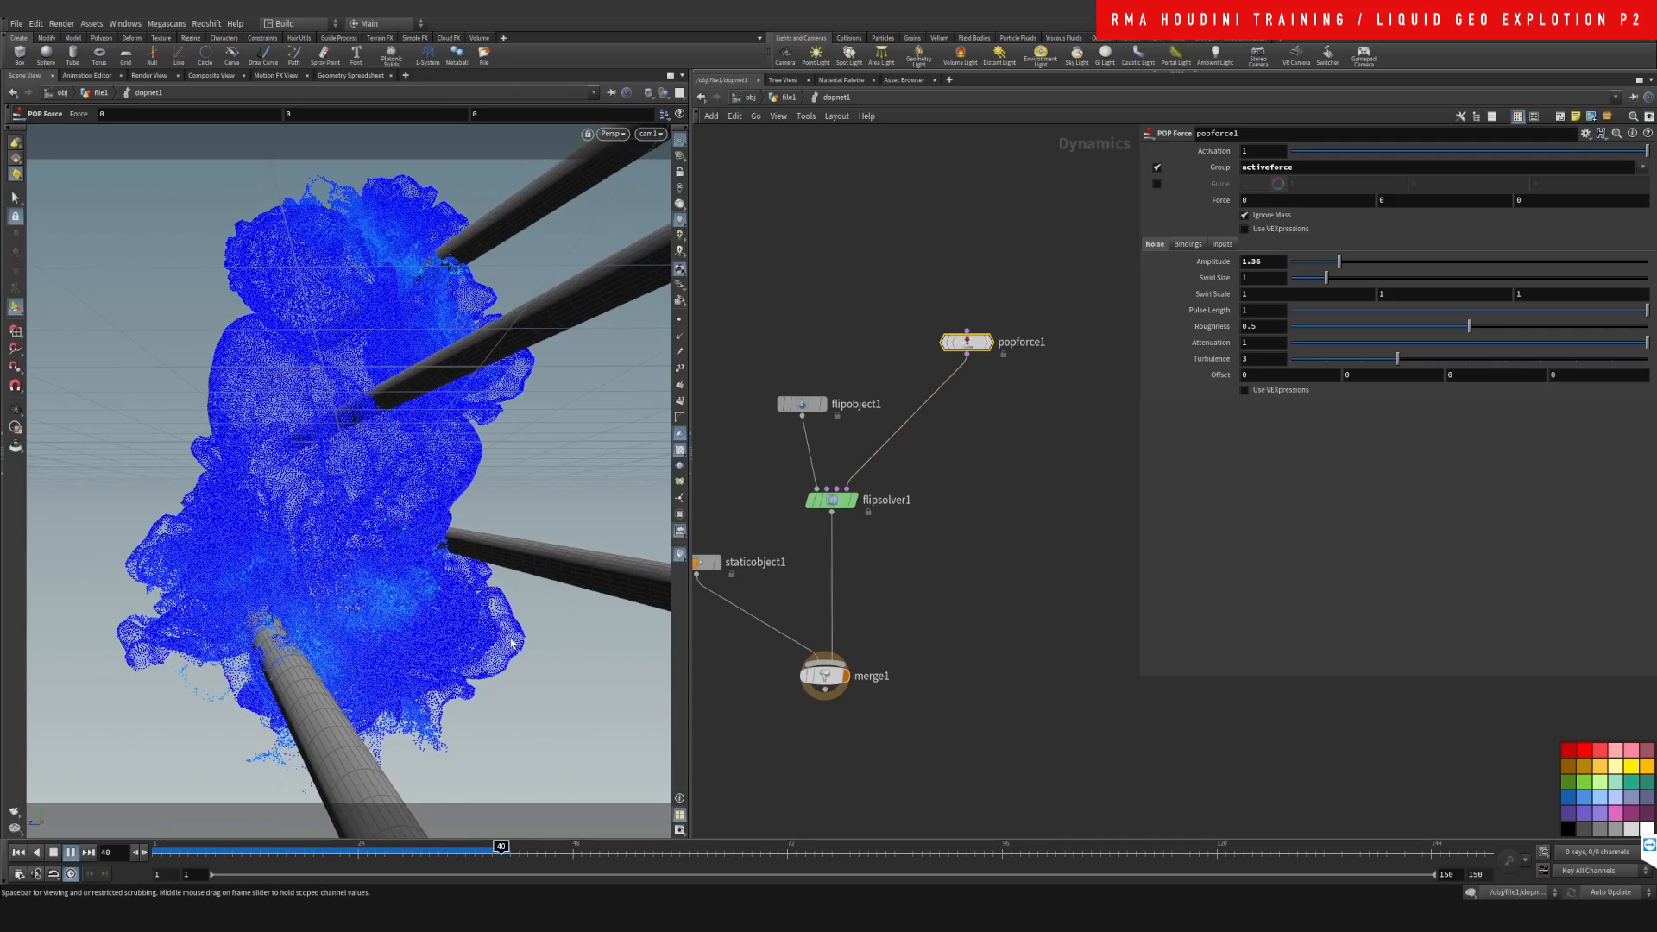
mouse_move(466, 854)
mouse_down()
mouse_move(199, 854)
mouse_move(494, 846)
mouse_move(120, 818)
mouse_up()
- Delete popforce1, flipobject1, flipsolver1, staticobject1 and merge1 from the DOP network
click(819, 219)
scroll(925, 294, down, 5)
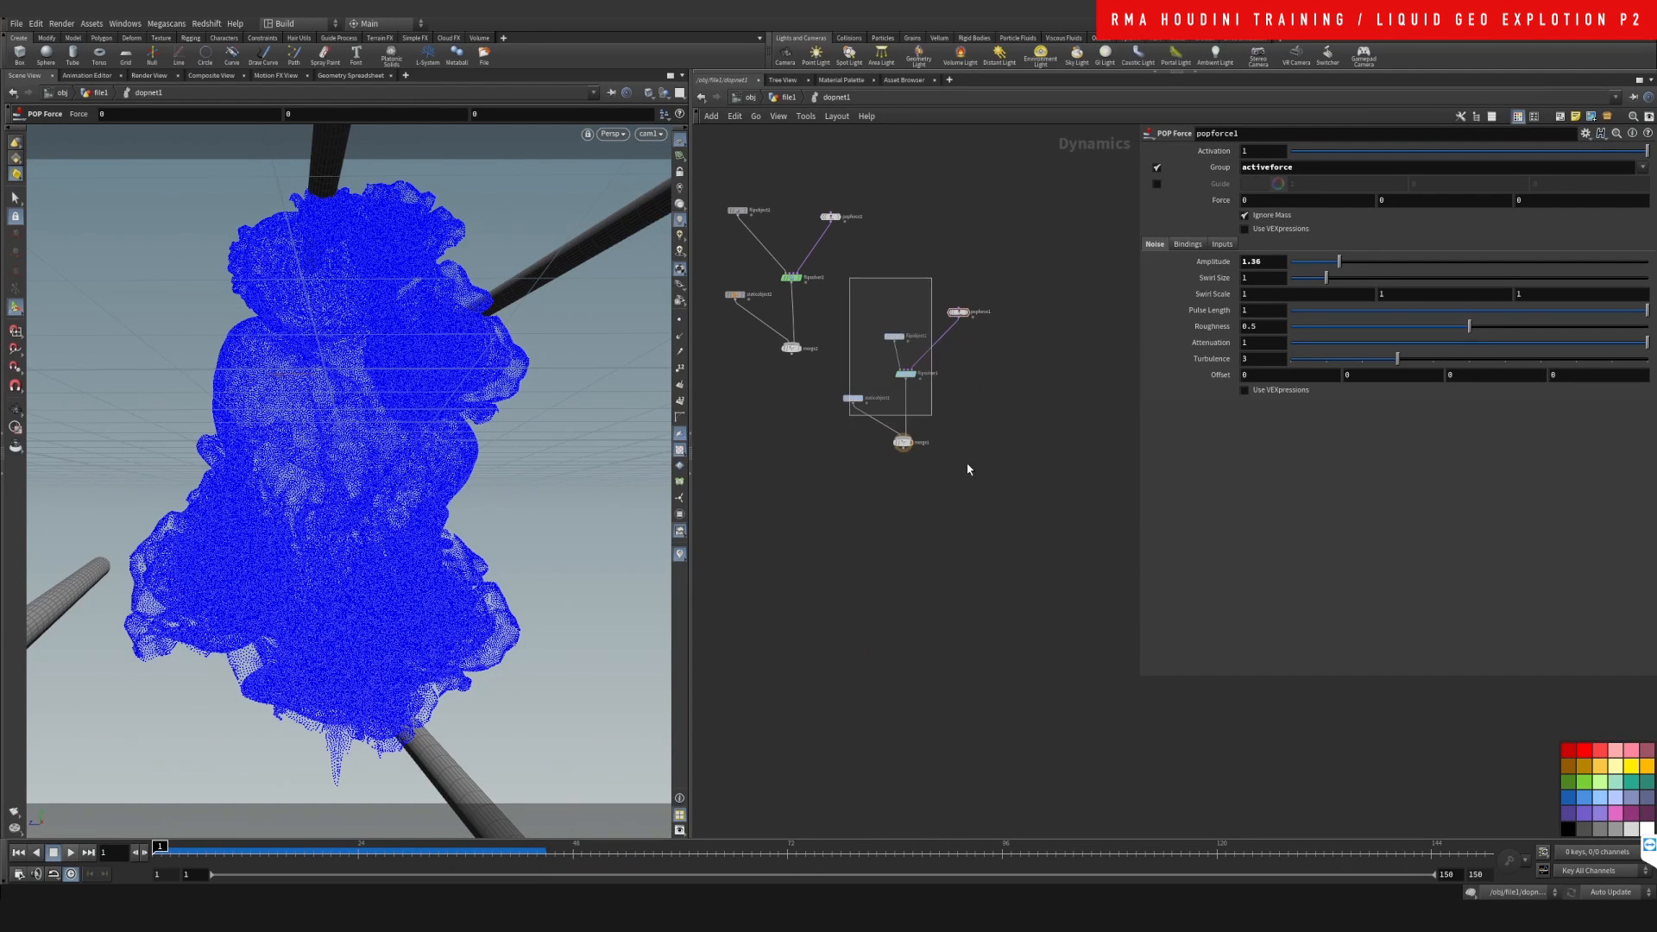
drag(855, 289, 1038, 491)
key(Delete)
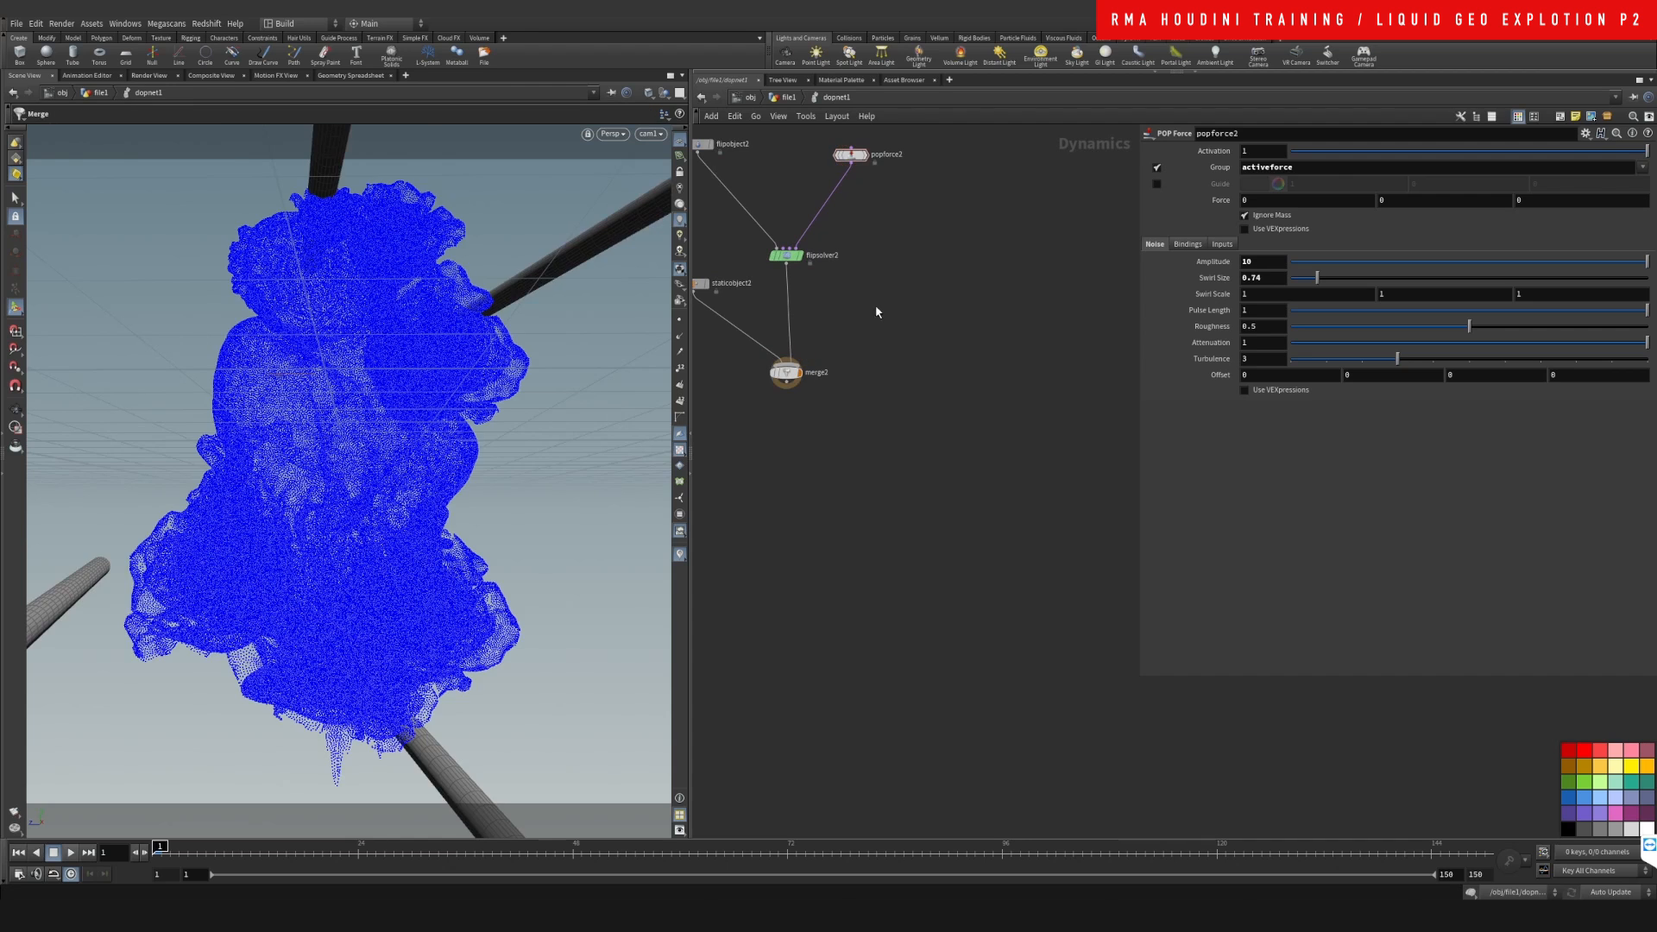
- Go up to the file1 geometry network, inspect the particles cache settings, and add a new File Cache node beside it
click(789, 98)
scroll(954, 518, up, 4)
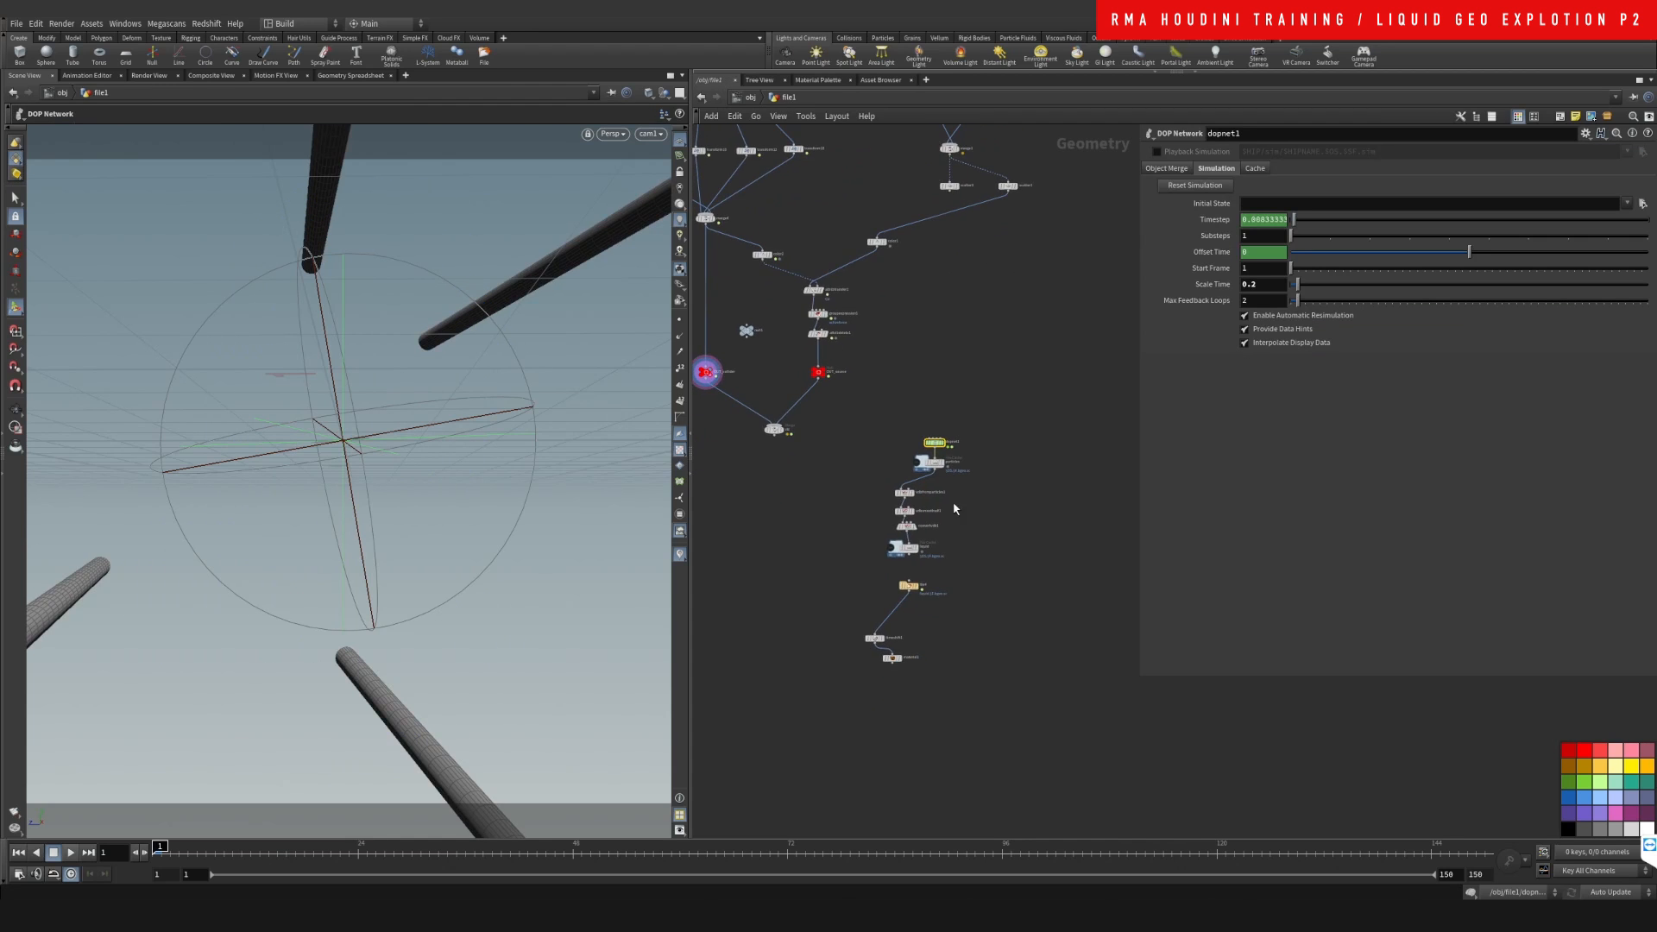
middle_drag(1010, 415, 898, 433)
click(934, 466)
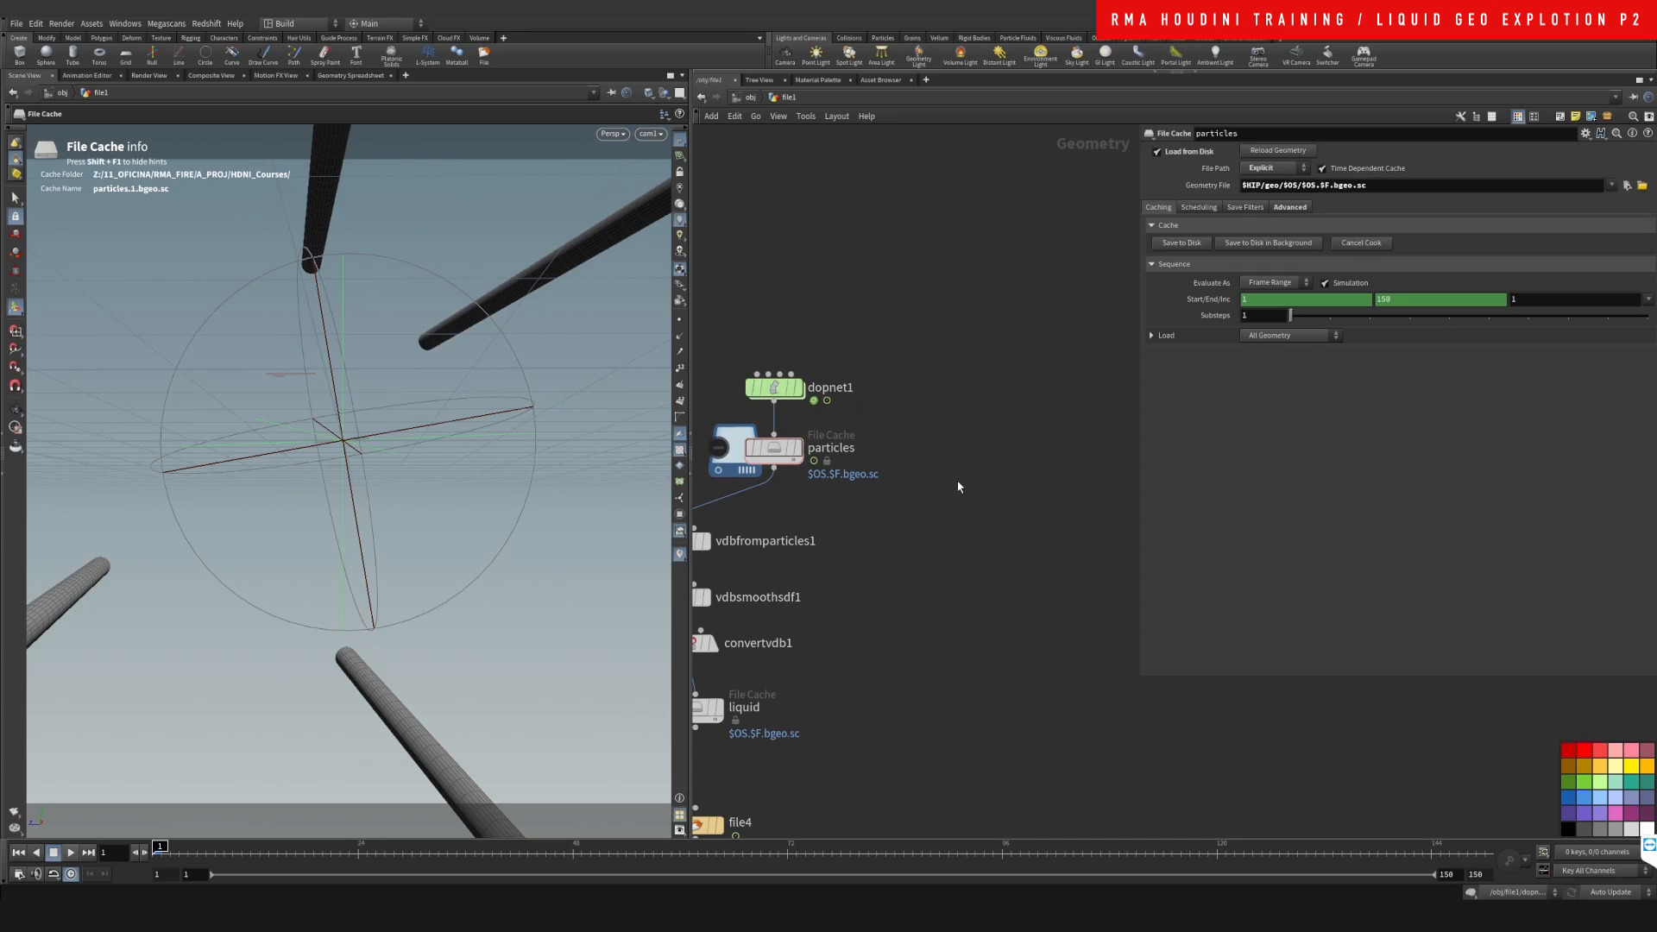
key(Tab)
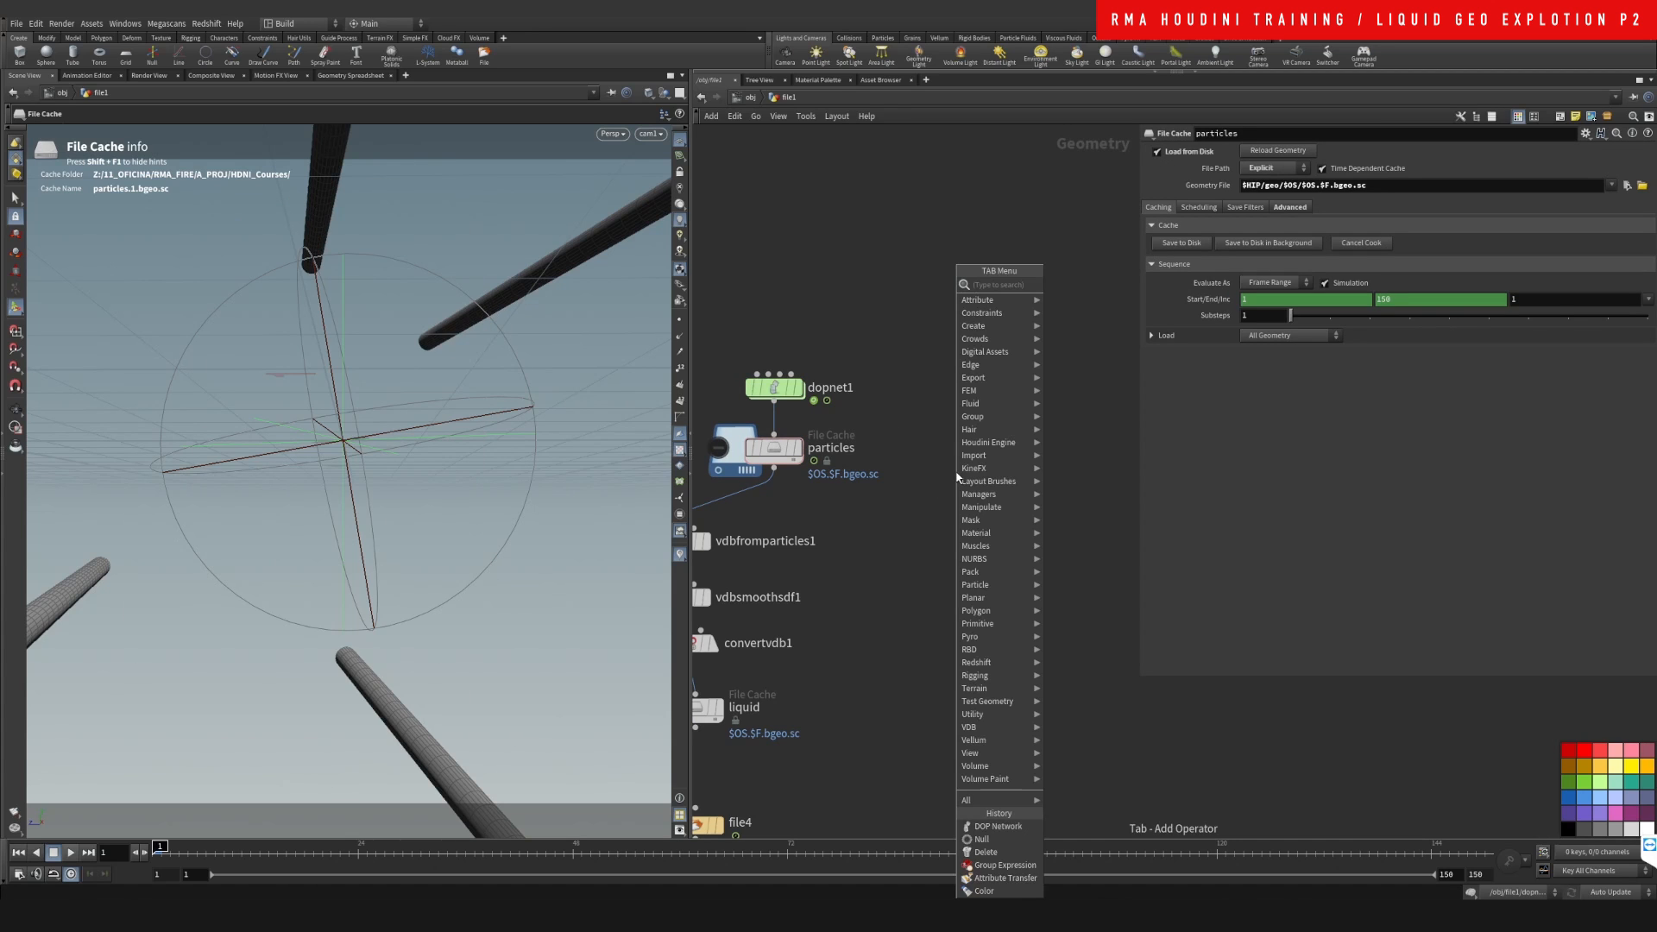
text(rile cache)
key(Return)
click(957, 471)
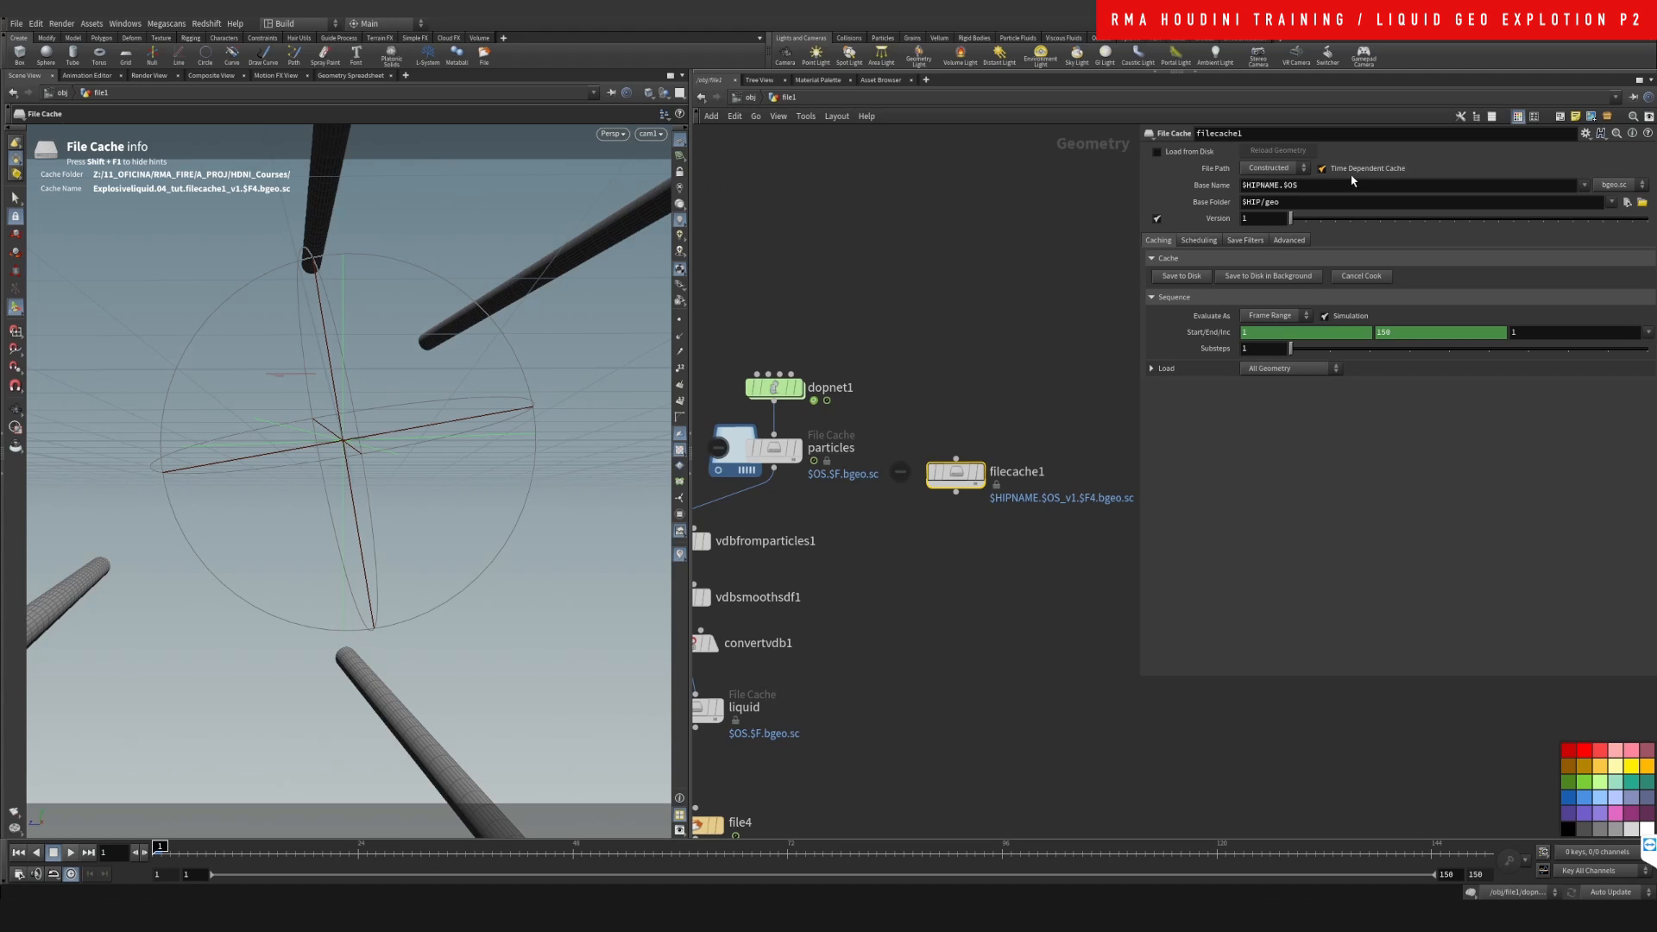
- Switch filecache1's file path to Explicit and enter $HIP/geo/$OS/$OS/$F.bgeo.sc as its geometry file
click(1284, 170)
click(1259, 194)
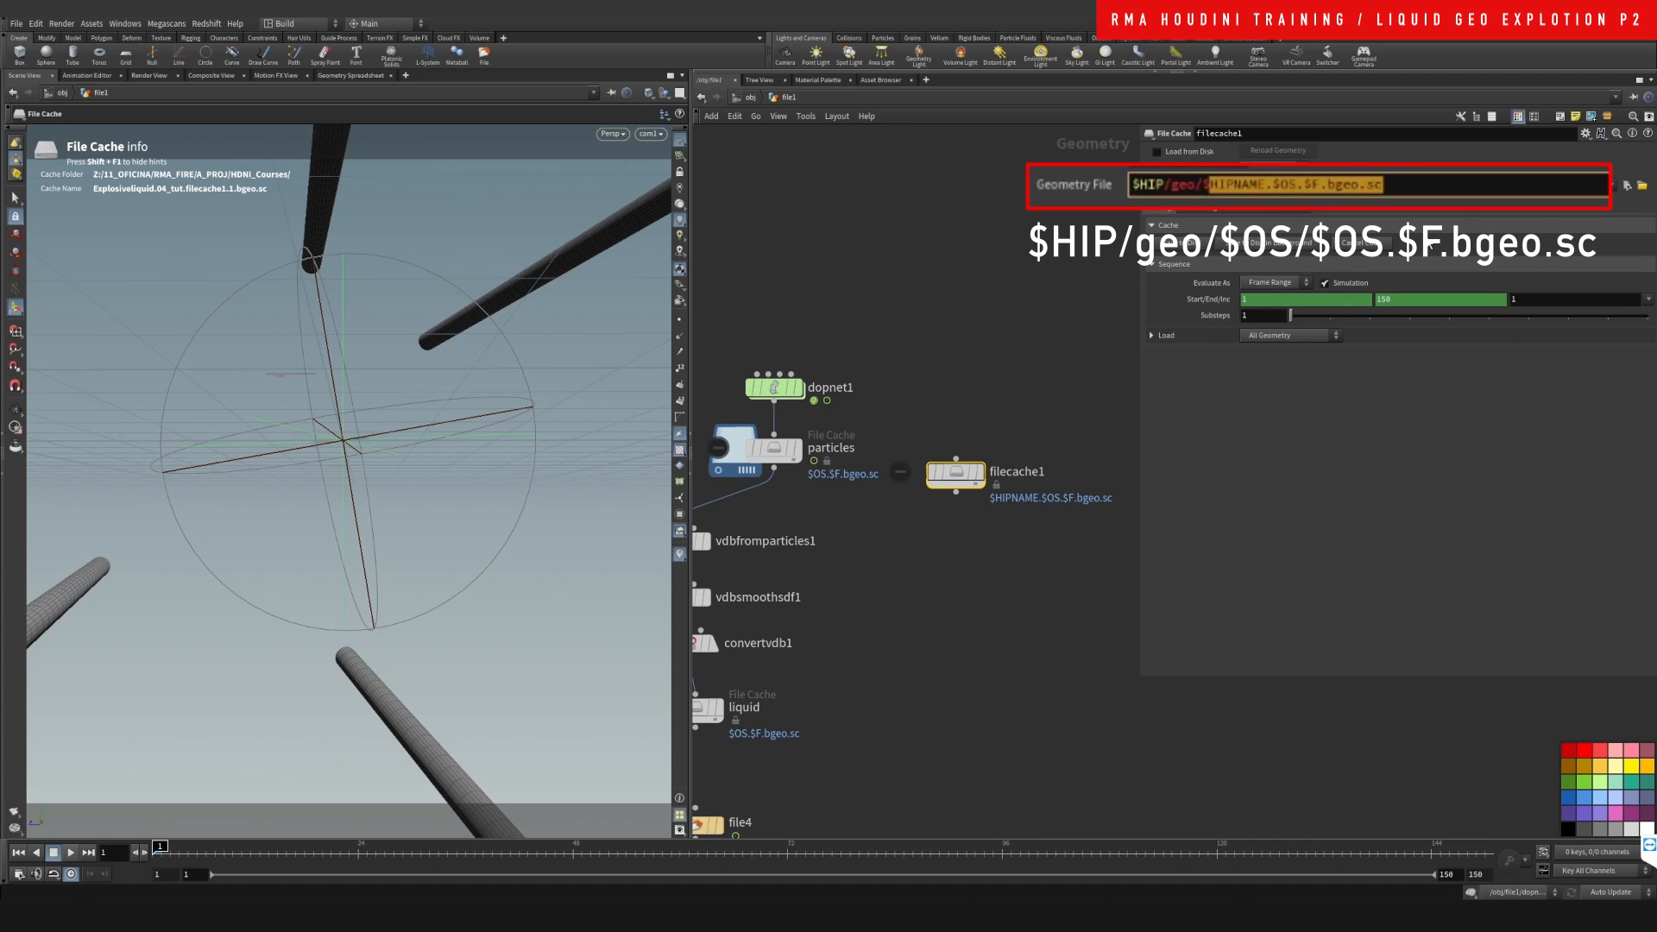
text(OS/$OS/$)
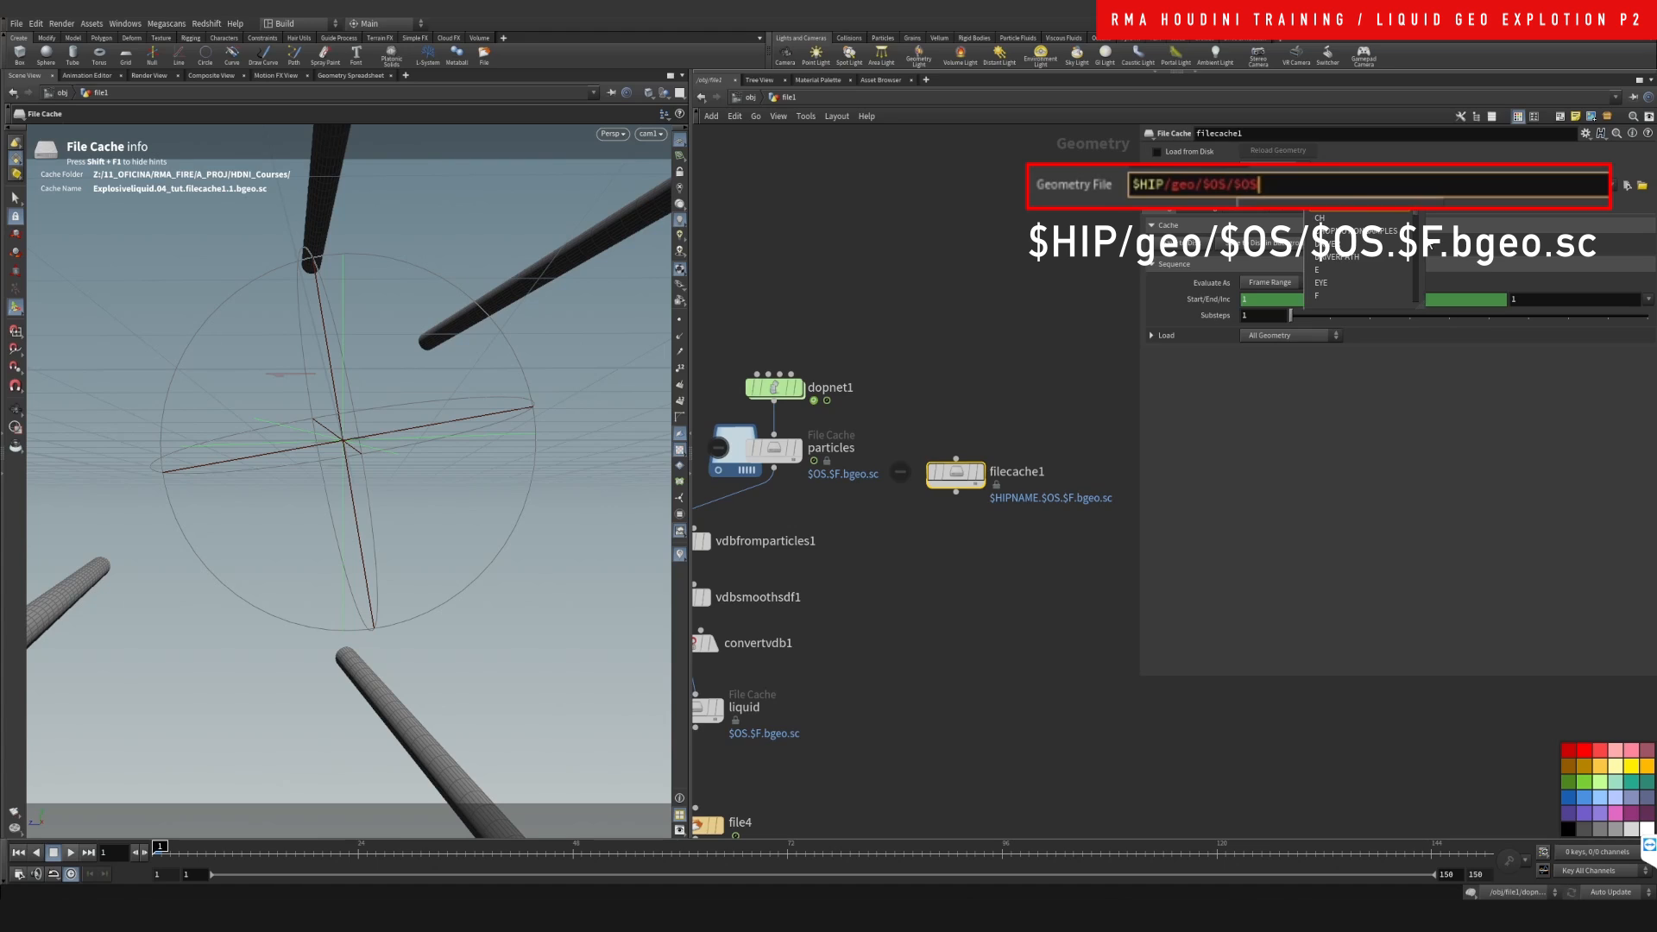
text(F.bgo)
key(BackSpace)
text(eo.sc)
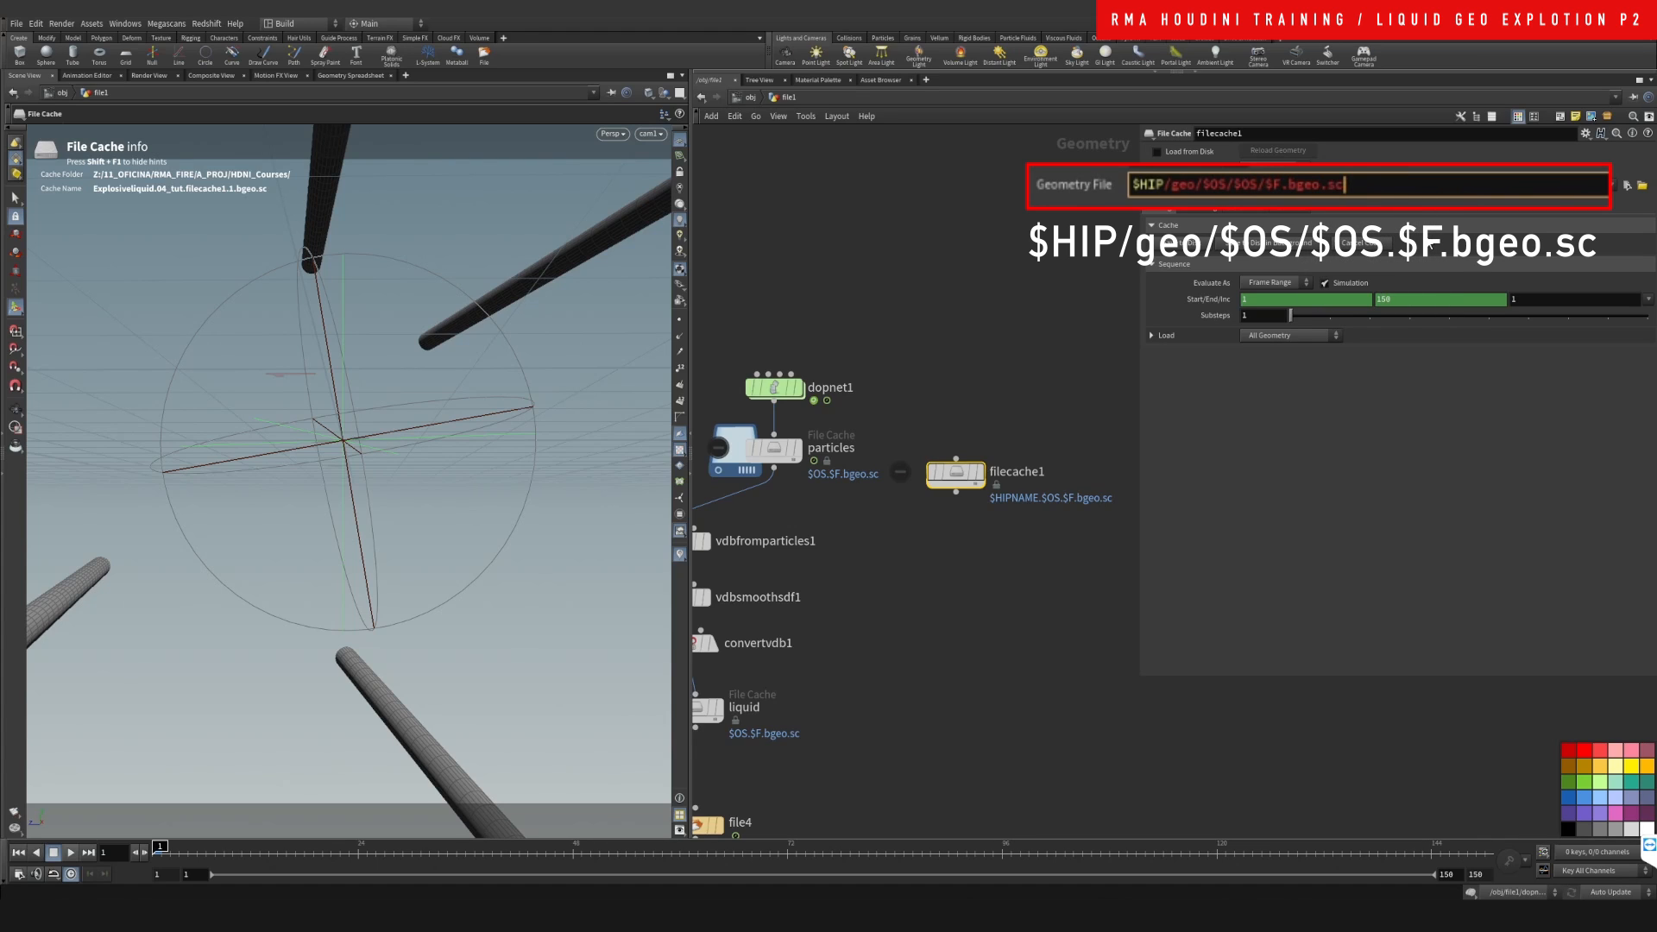
key(Return)
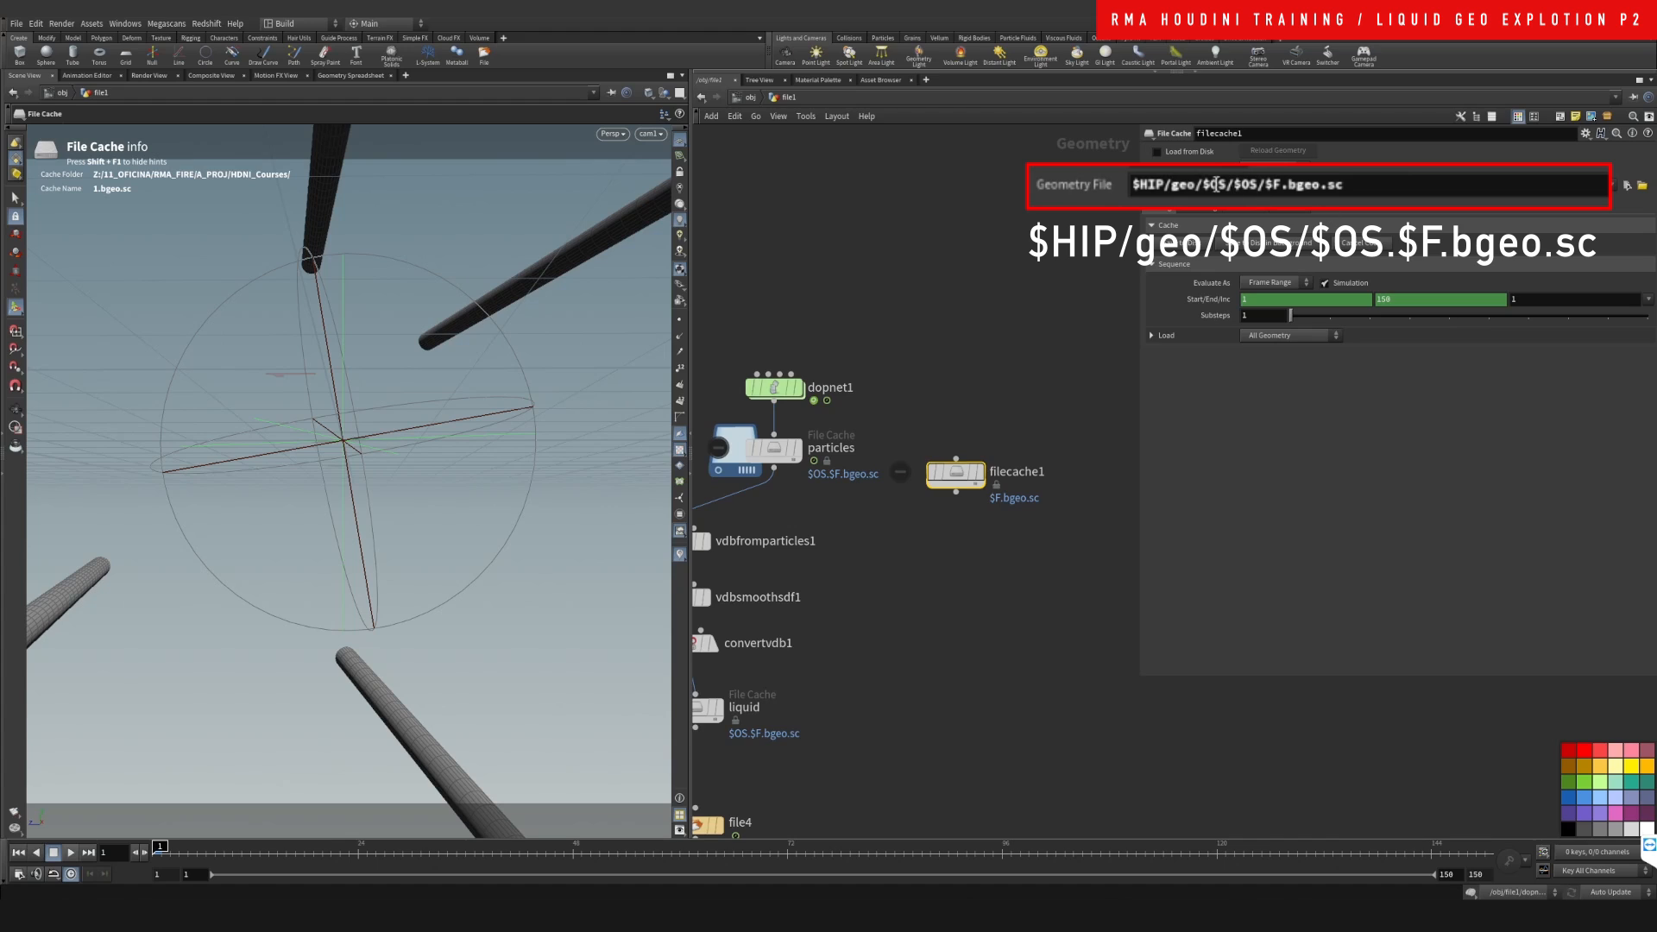
- Correct filecache1's geometry file path to $HIP/geo/$OS/$OS.$F.bgeo.sc
drag(1234, 188, 1258, 186)
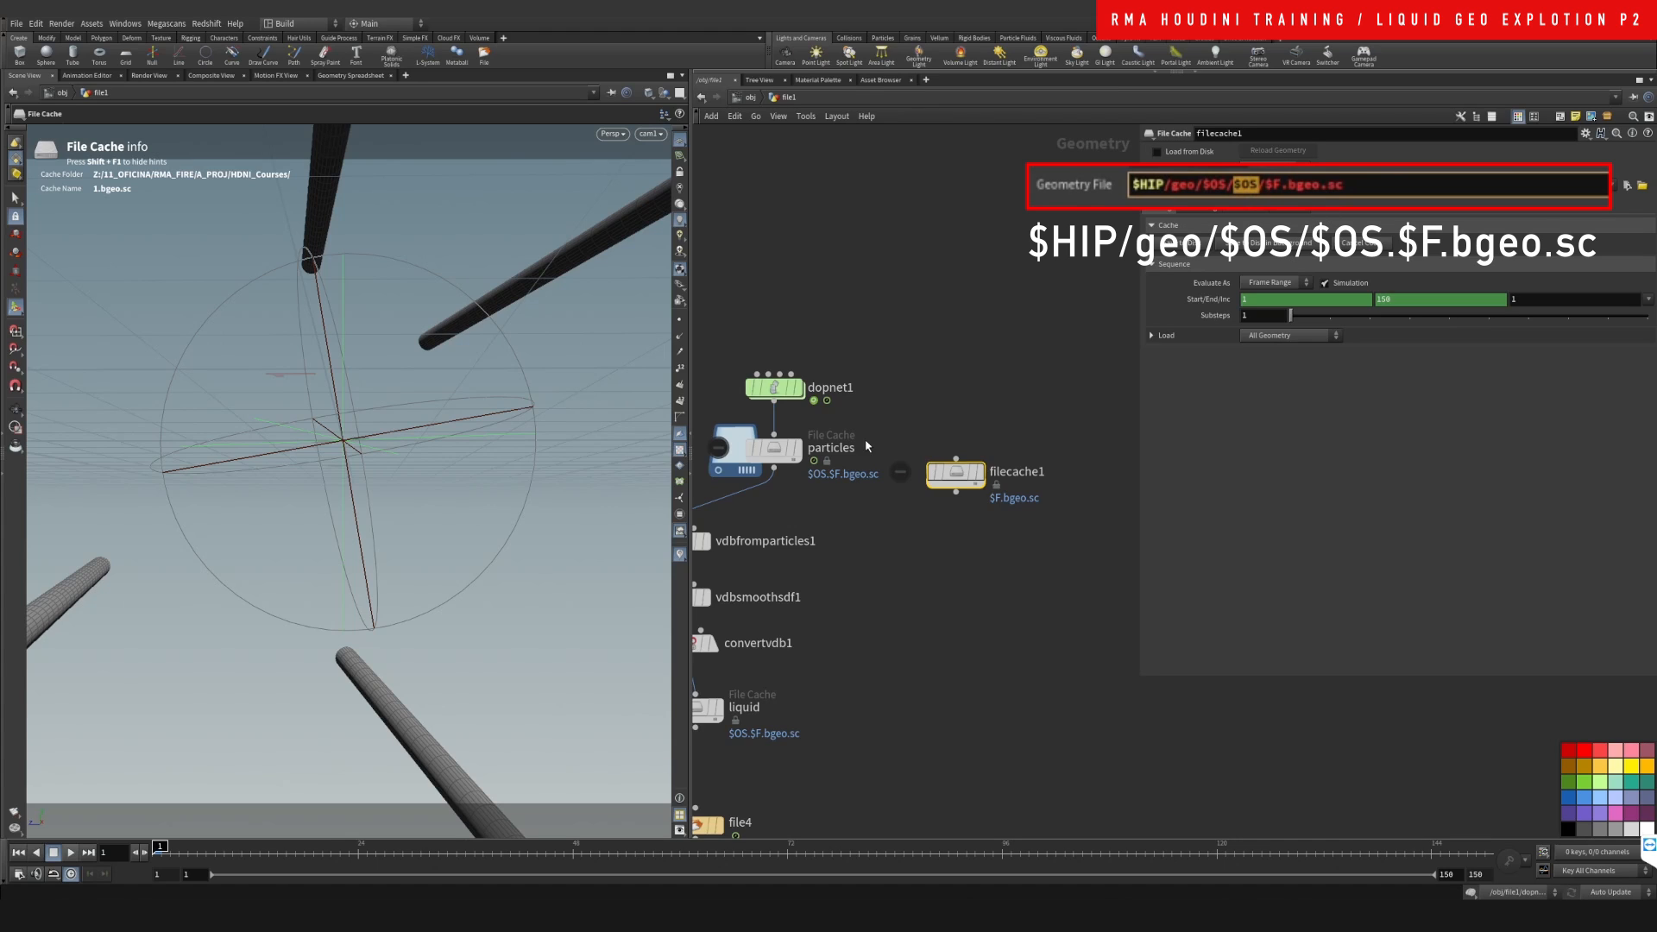
click(1261, 188)
text(/)
key(BackSpace)
text(.)
key(Return)
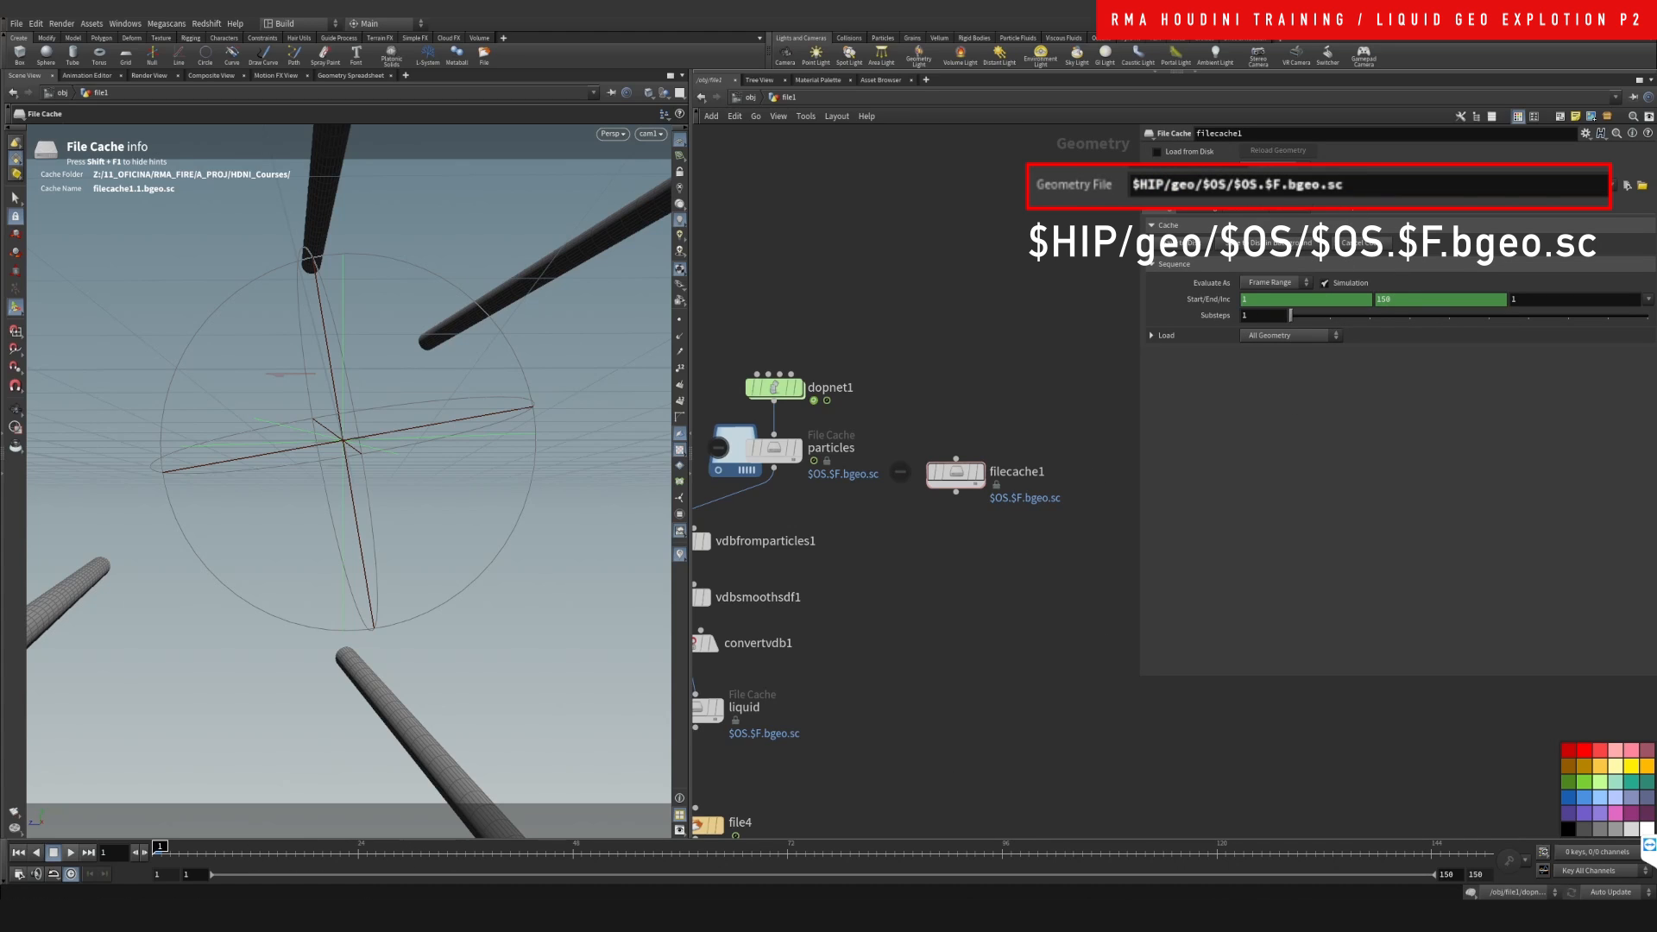
- Display the particles cache in the viewport and delete the extra filecache1 node
middle_drag(795, 463, 900, 409)
click(901, 396)
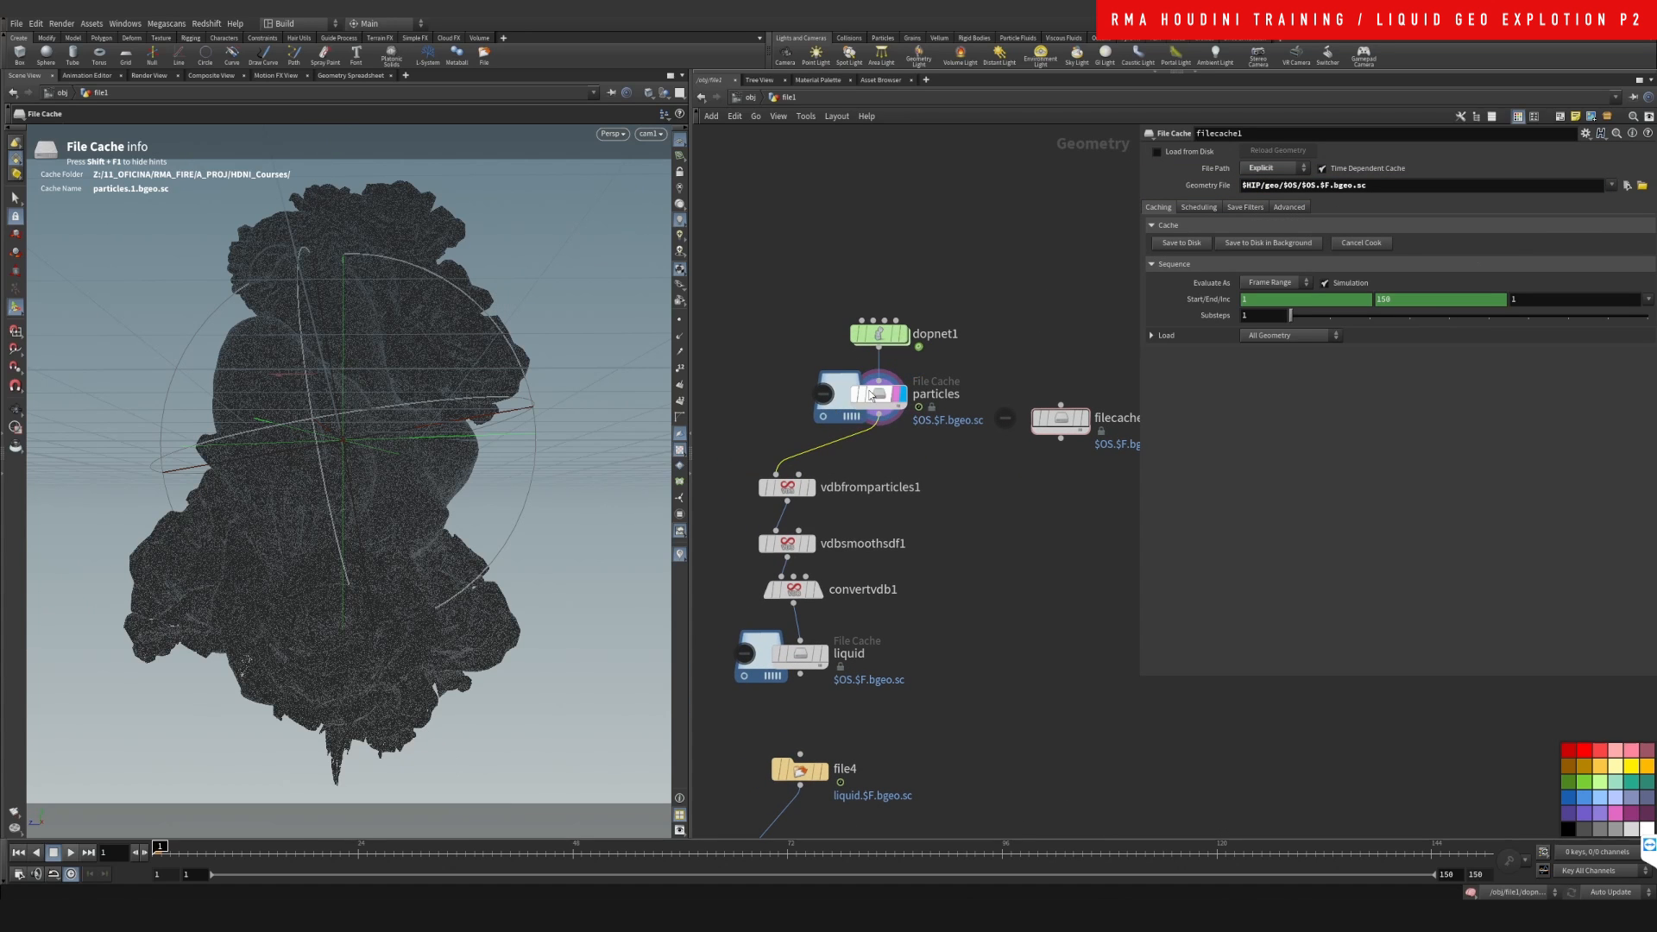
click(870, 397)
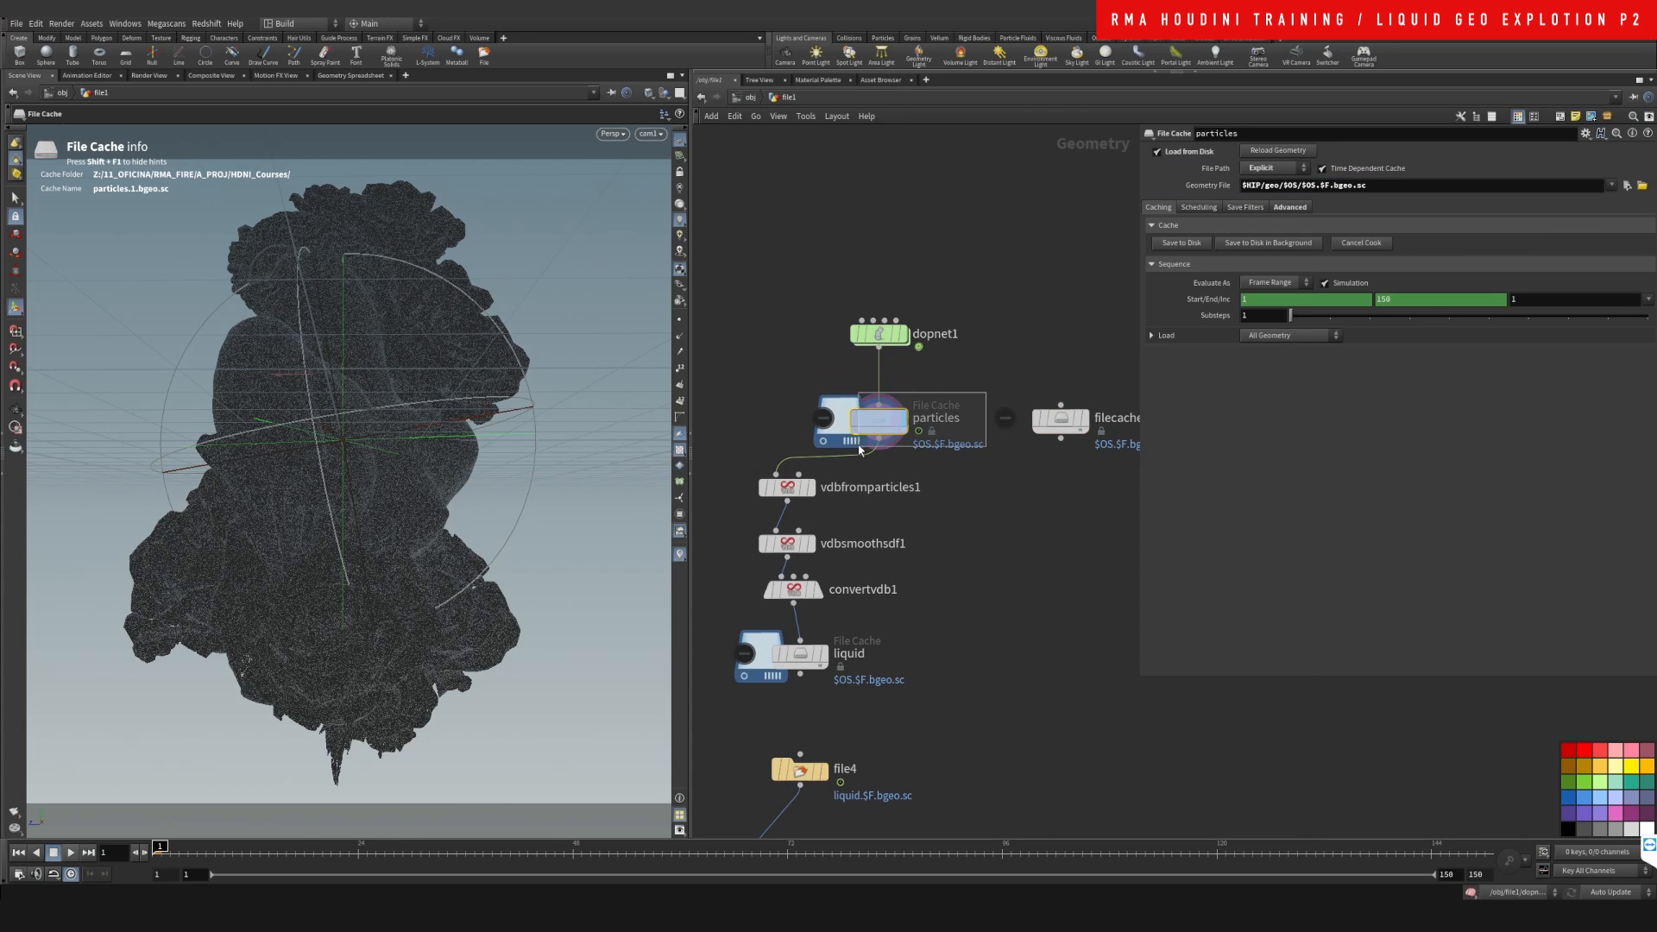
click(1061, 419)
key(Delete)
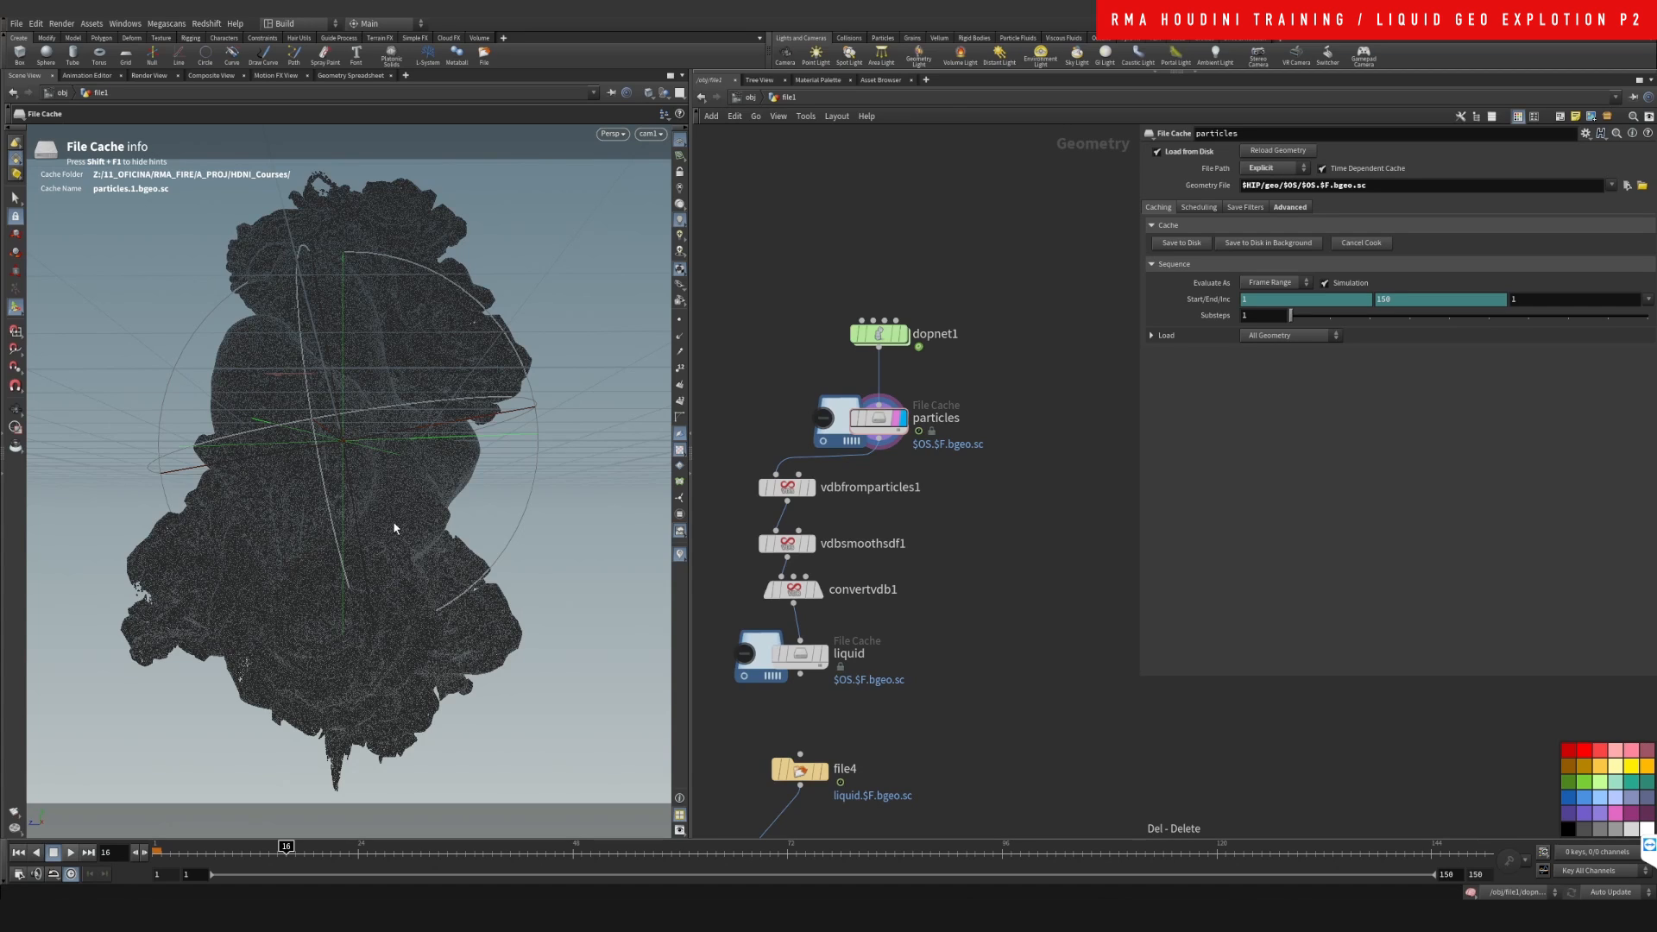
- Scrub through the cached particles to frame 48
click(313, 850)
click(483, 851)
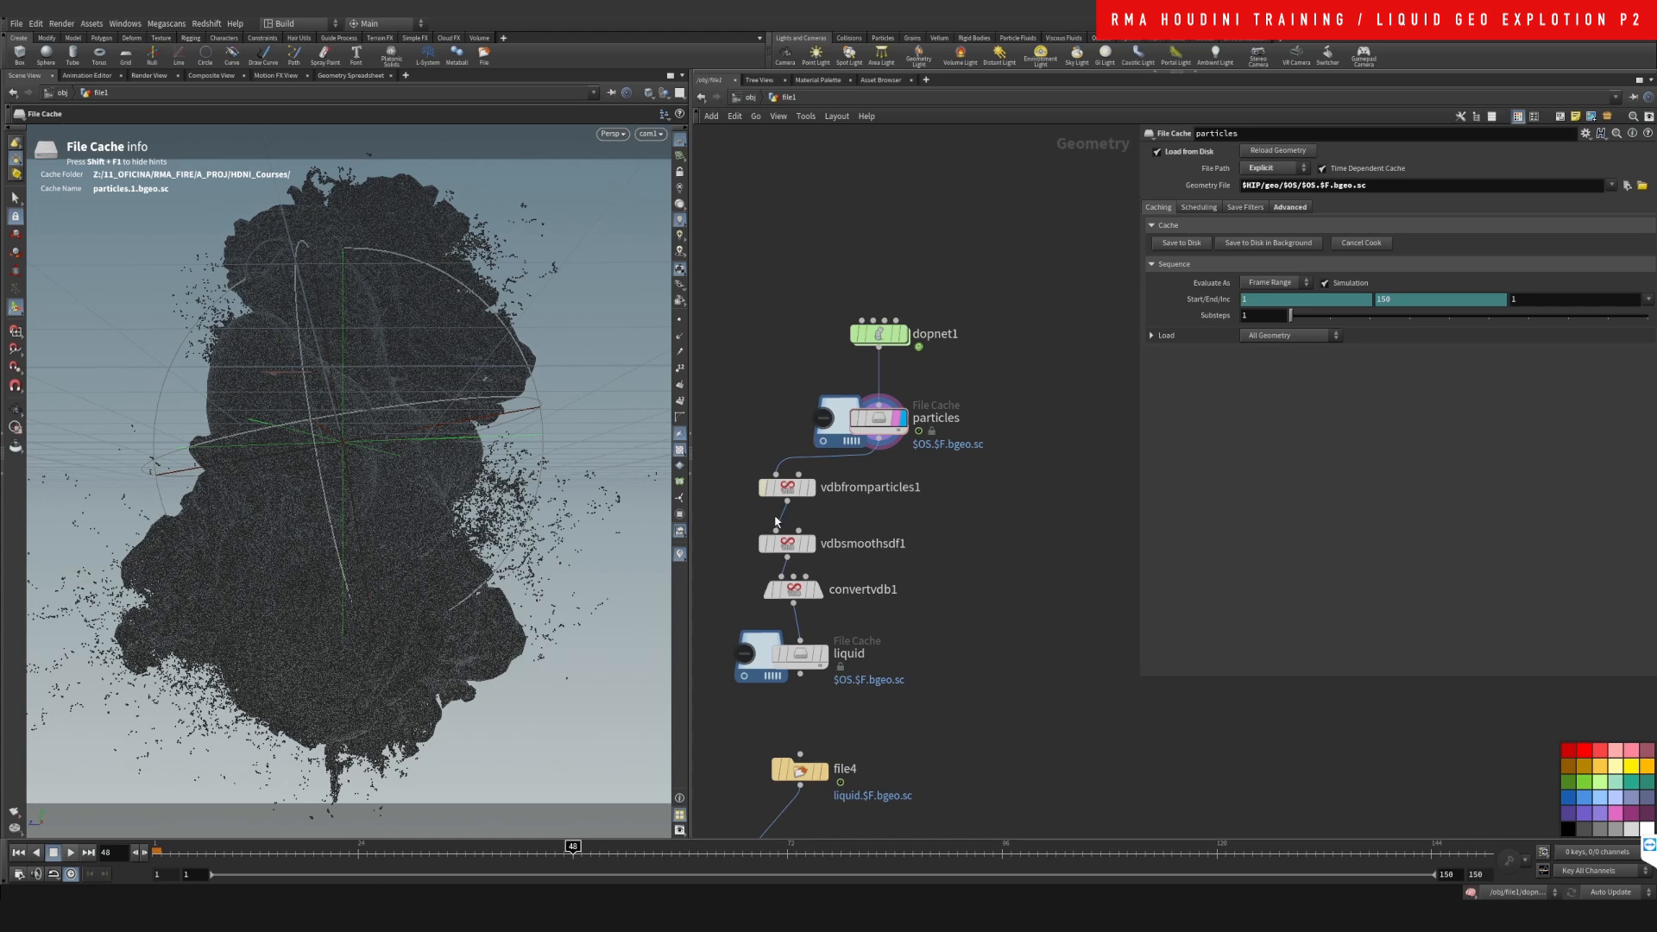
middle_drag(923, 544, 921, 518)
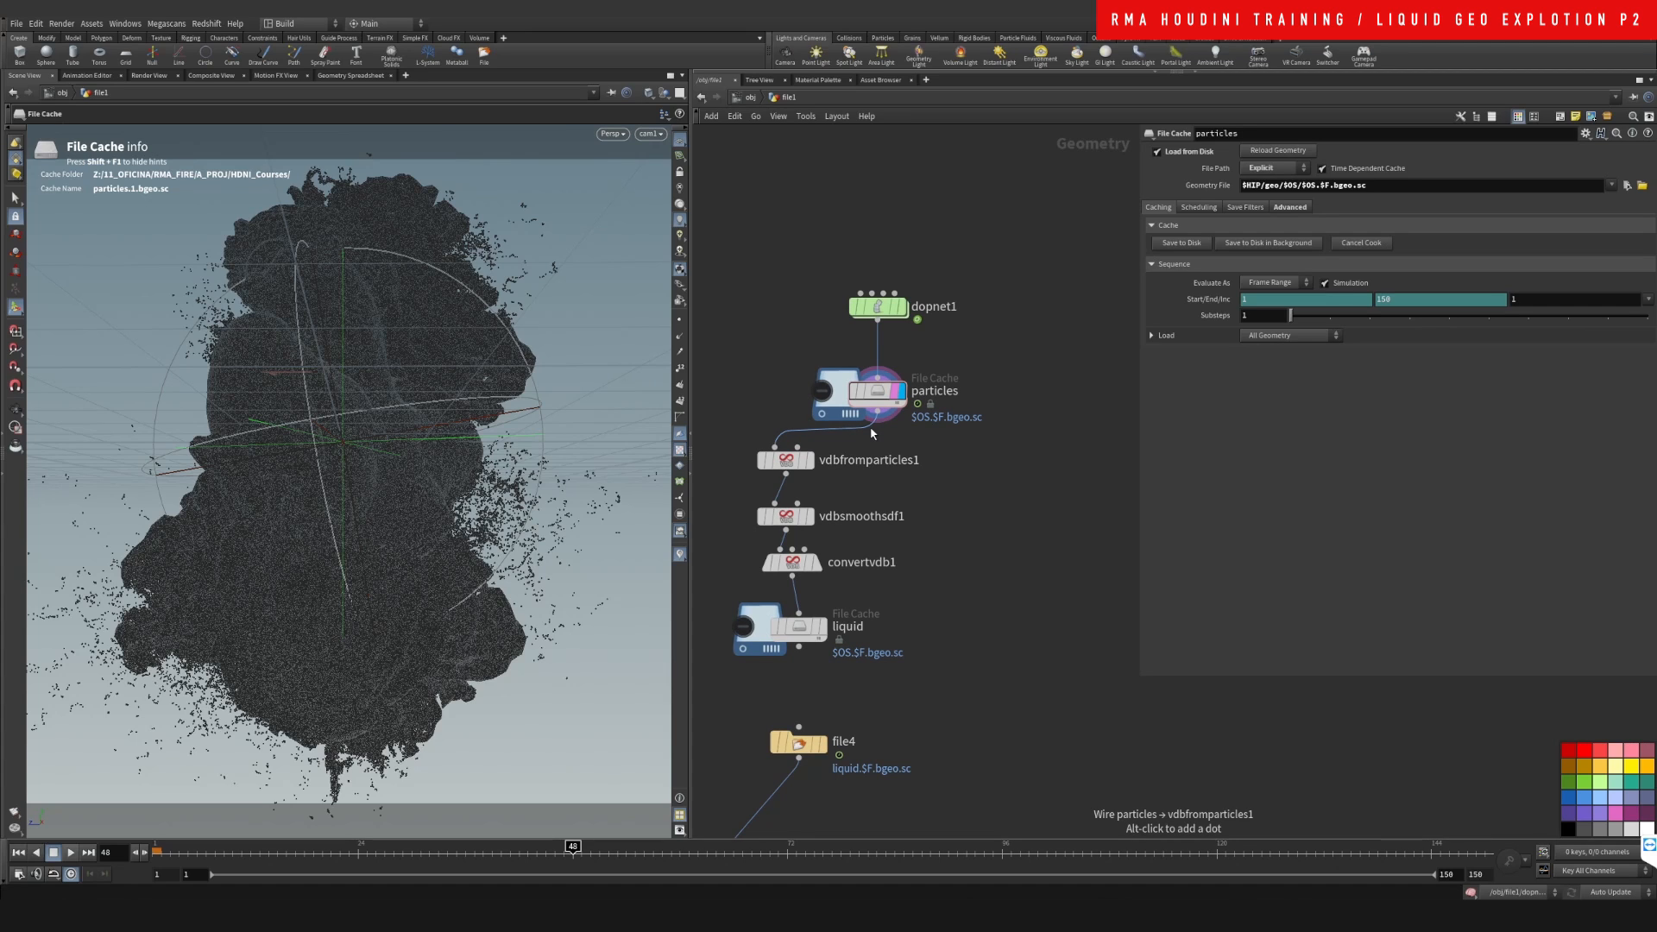
- Select vdbfromparticles1 and display its surface in the viewport
drag(773, 399, 803, 468)
click(811, 469)
key(r)
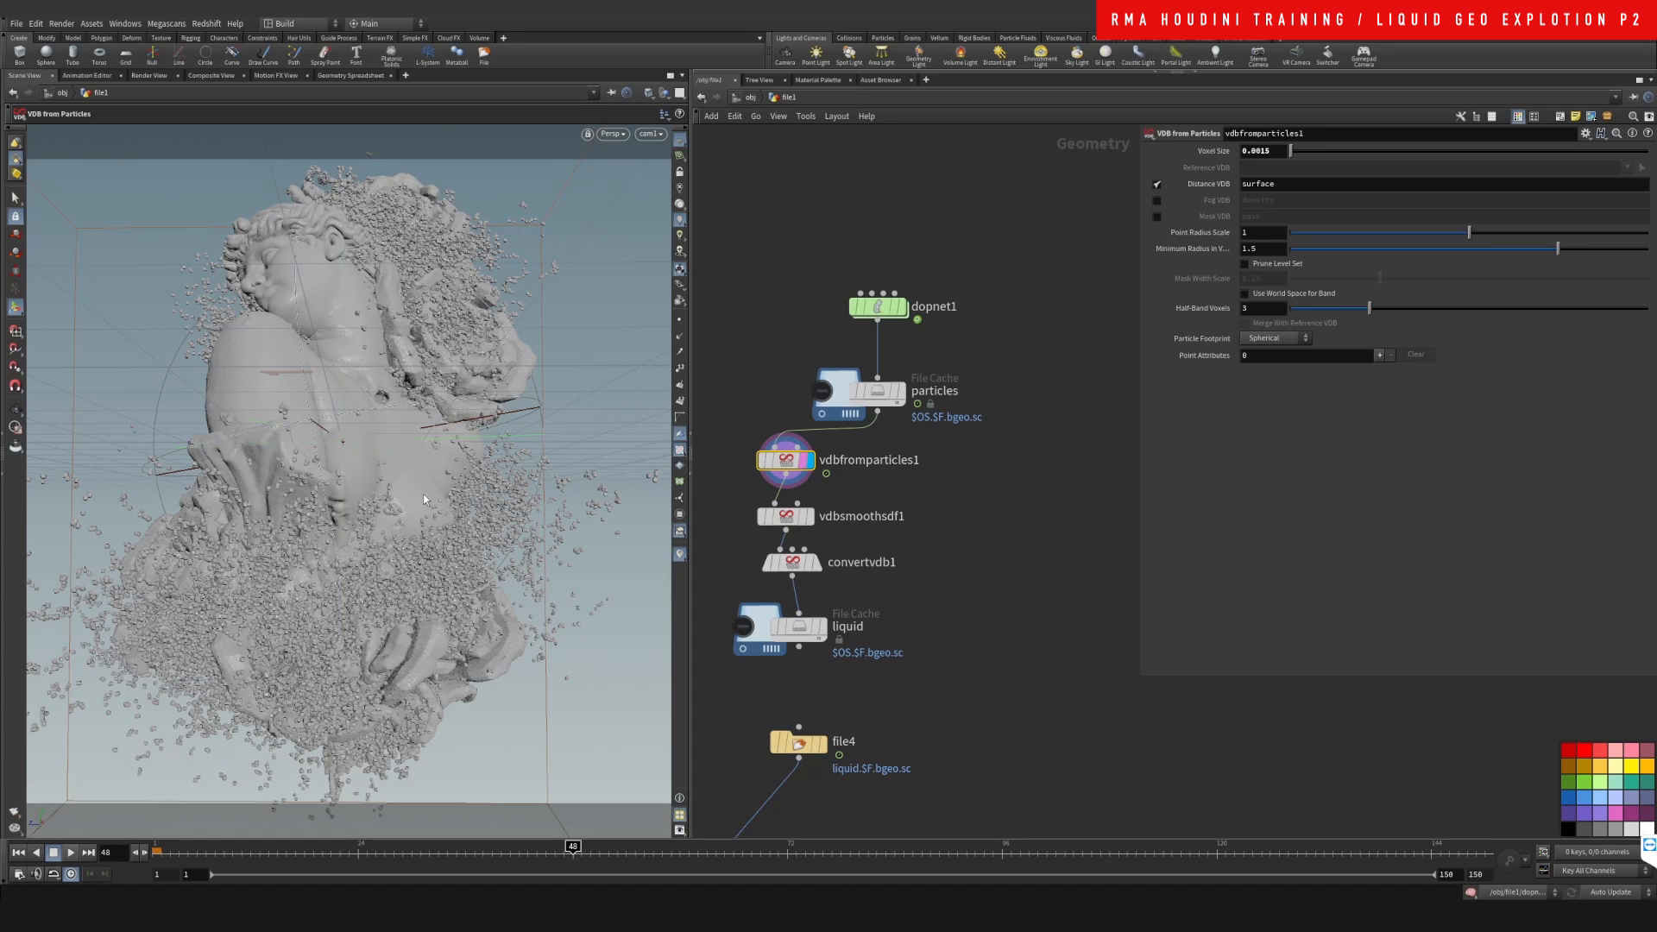
middle_drag(882, 469, 871, 454)
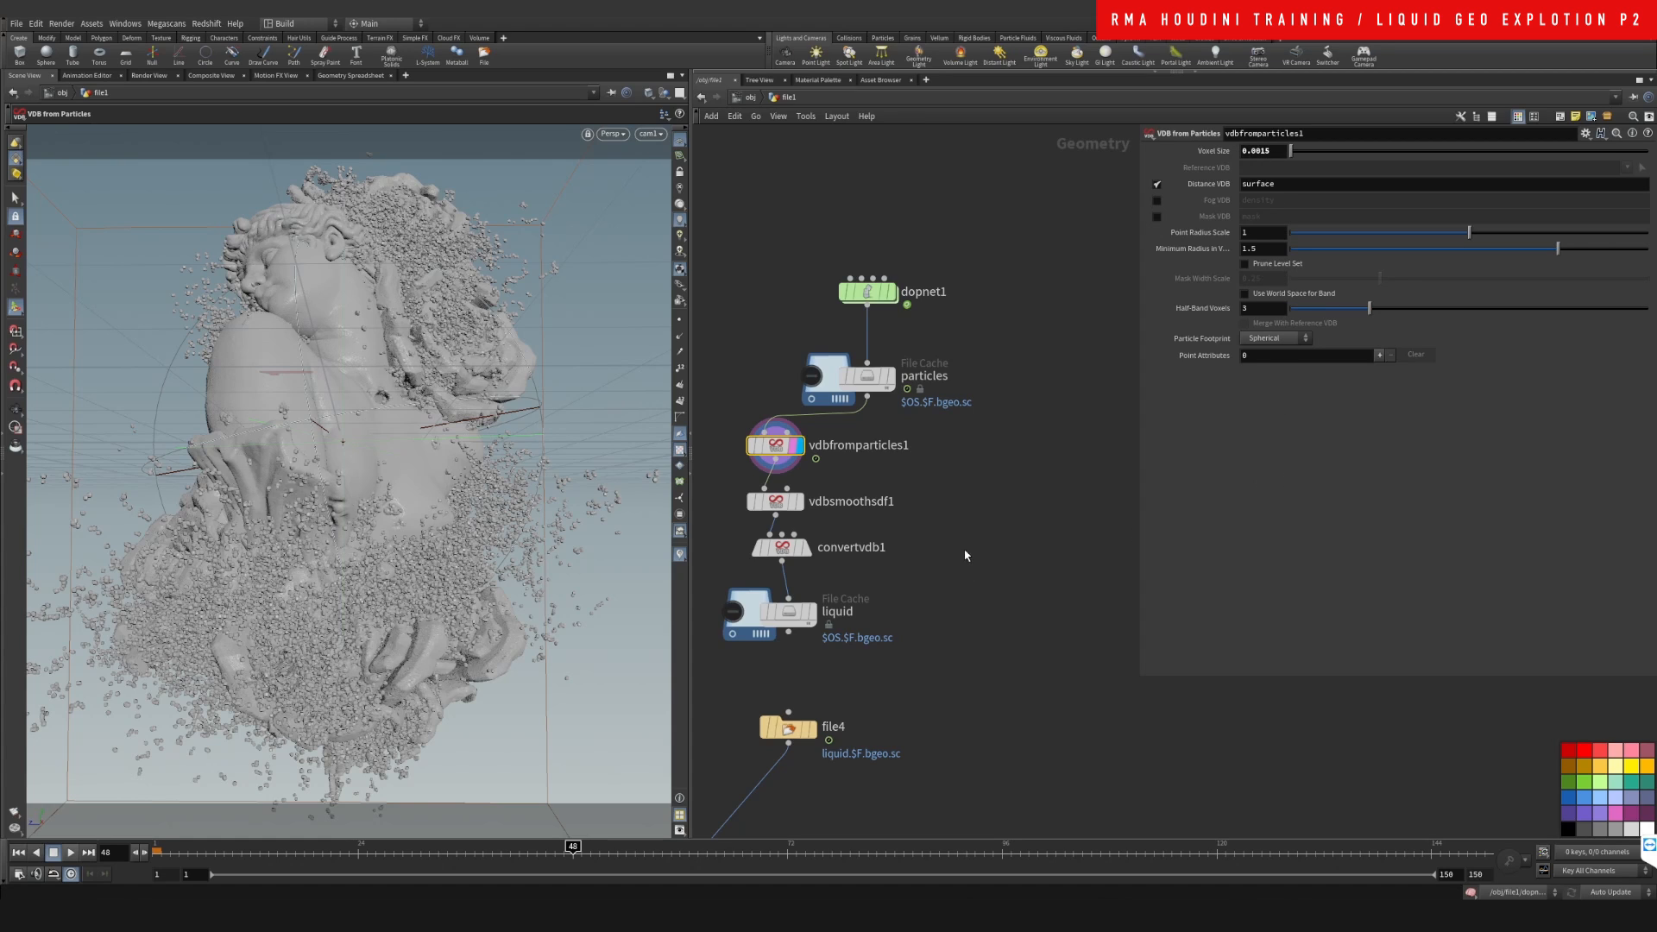
middle_drag(966, 550, 981, 536)
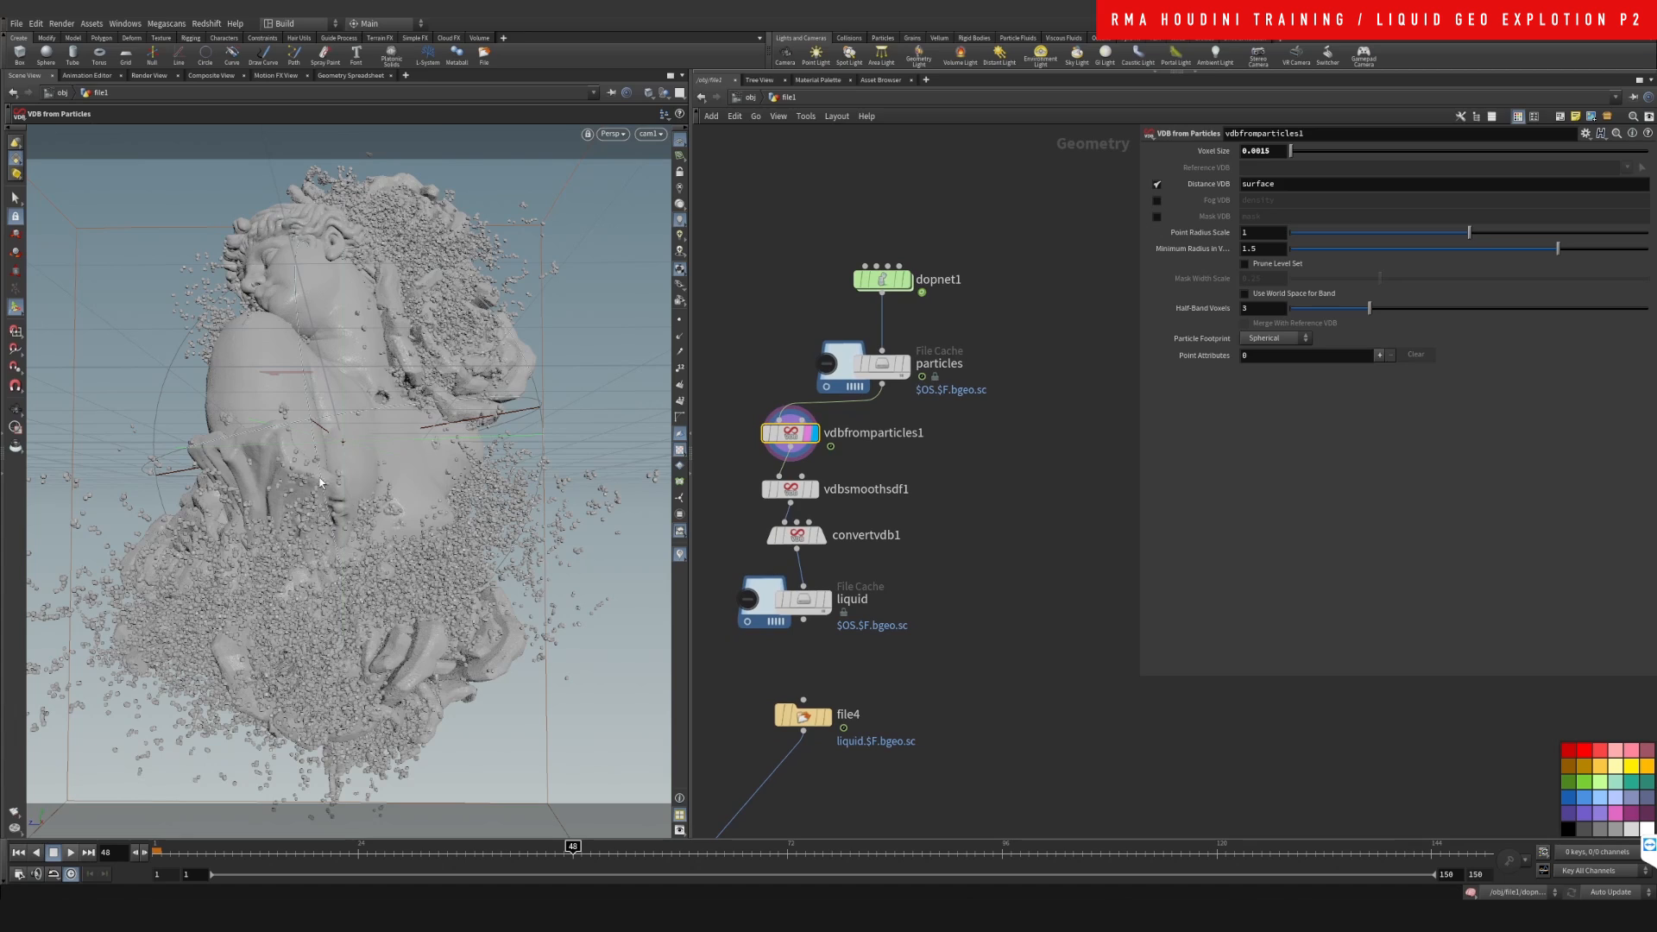
- Display vdbsmoothsdf1 and compare its smoothed surface with the vdbfromparticles1 result and settings
drag(899, 460, 734, 504)
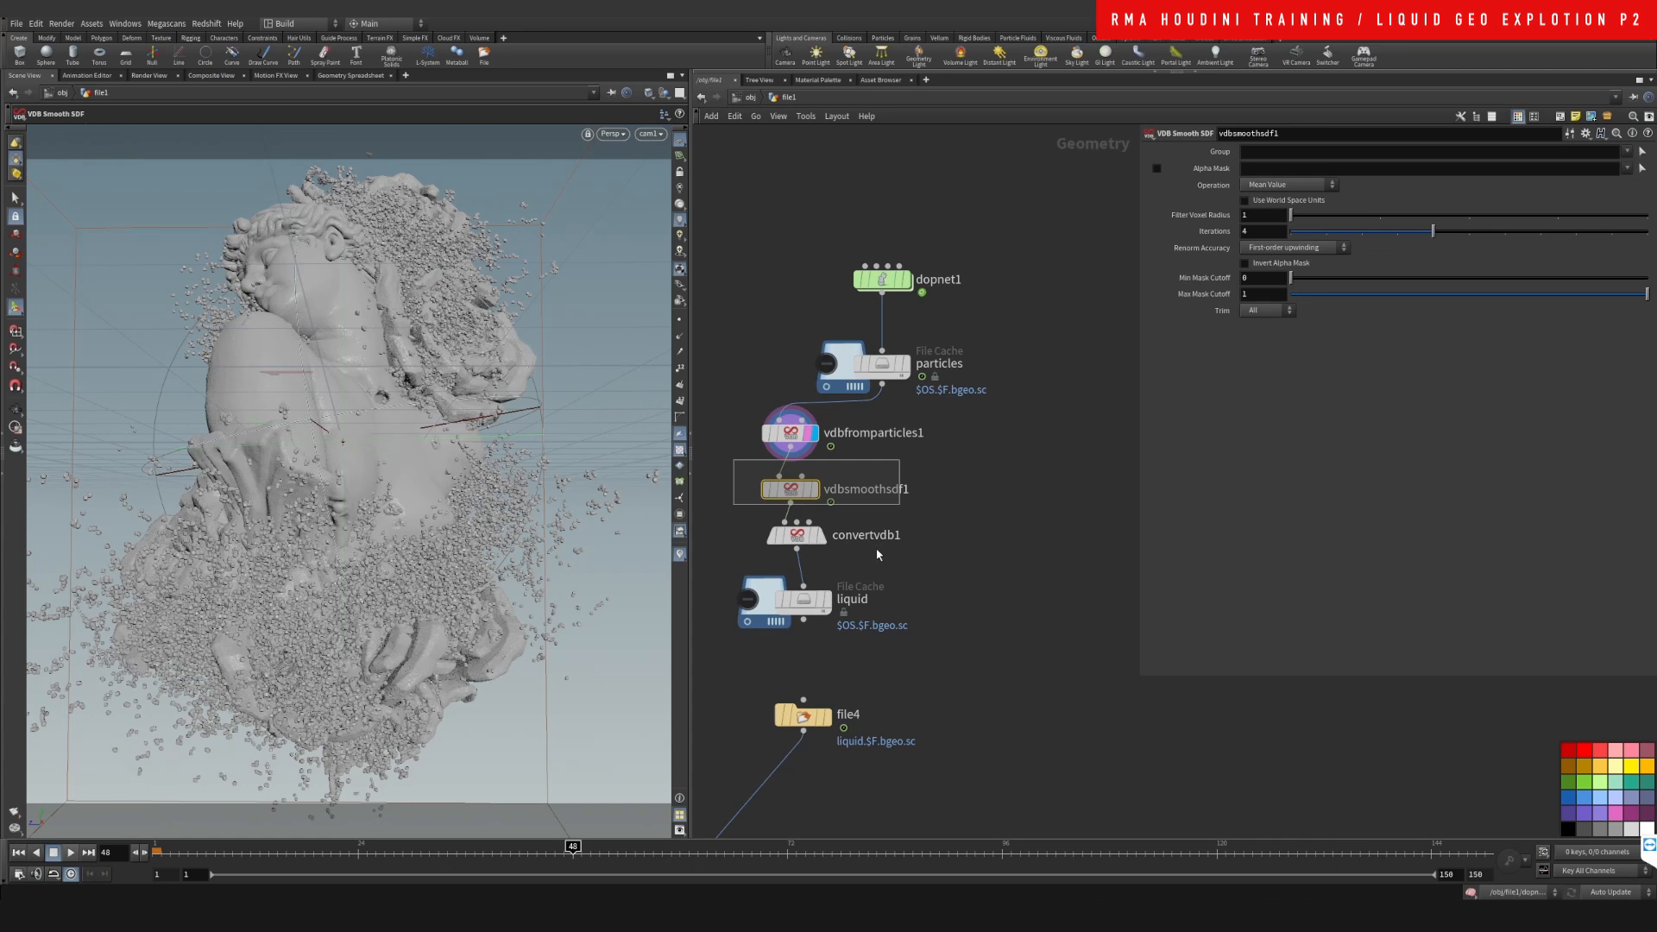
click(822, 467)
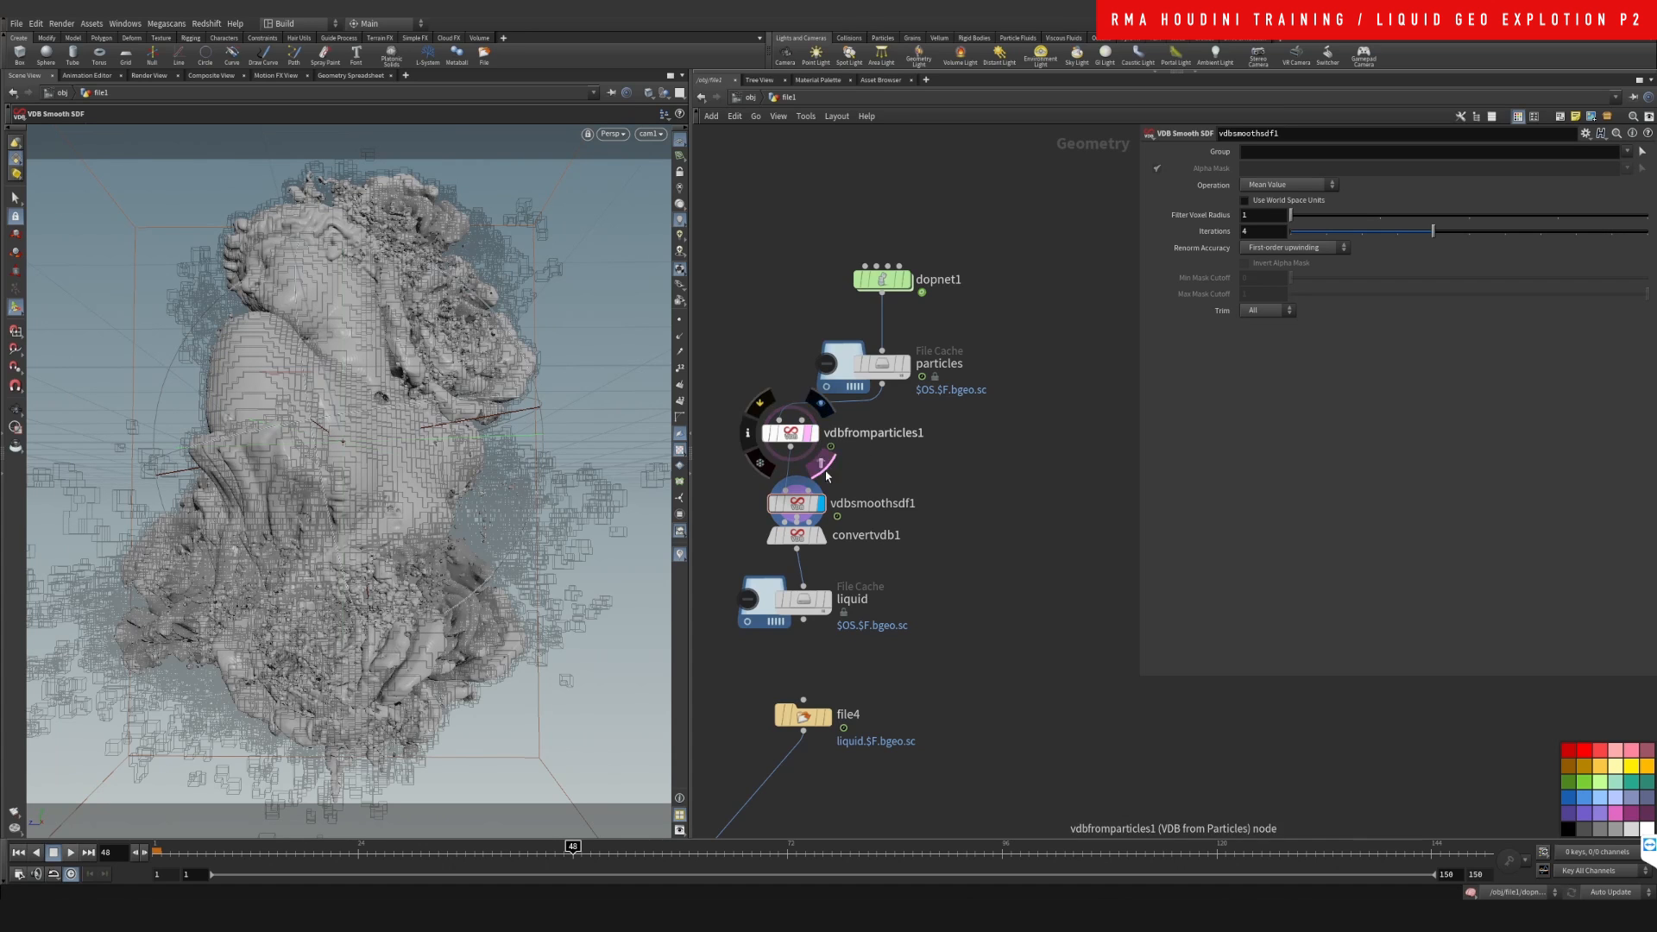
click(814, 503)
click(790, 432)
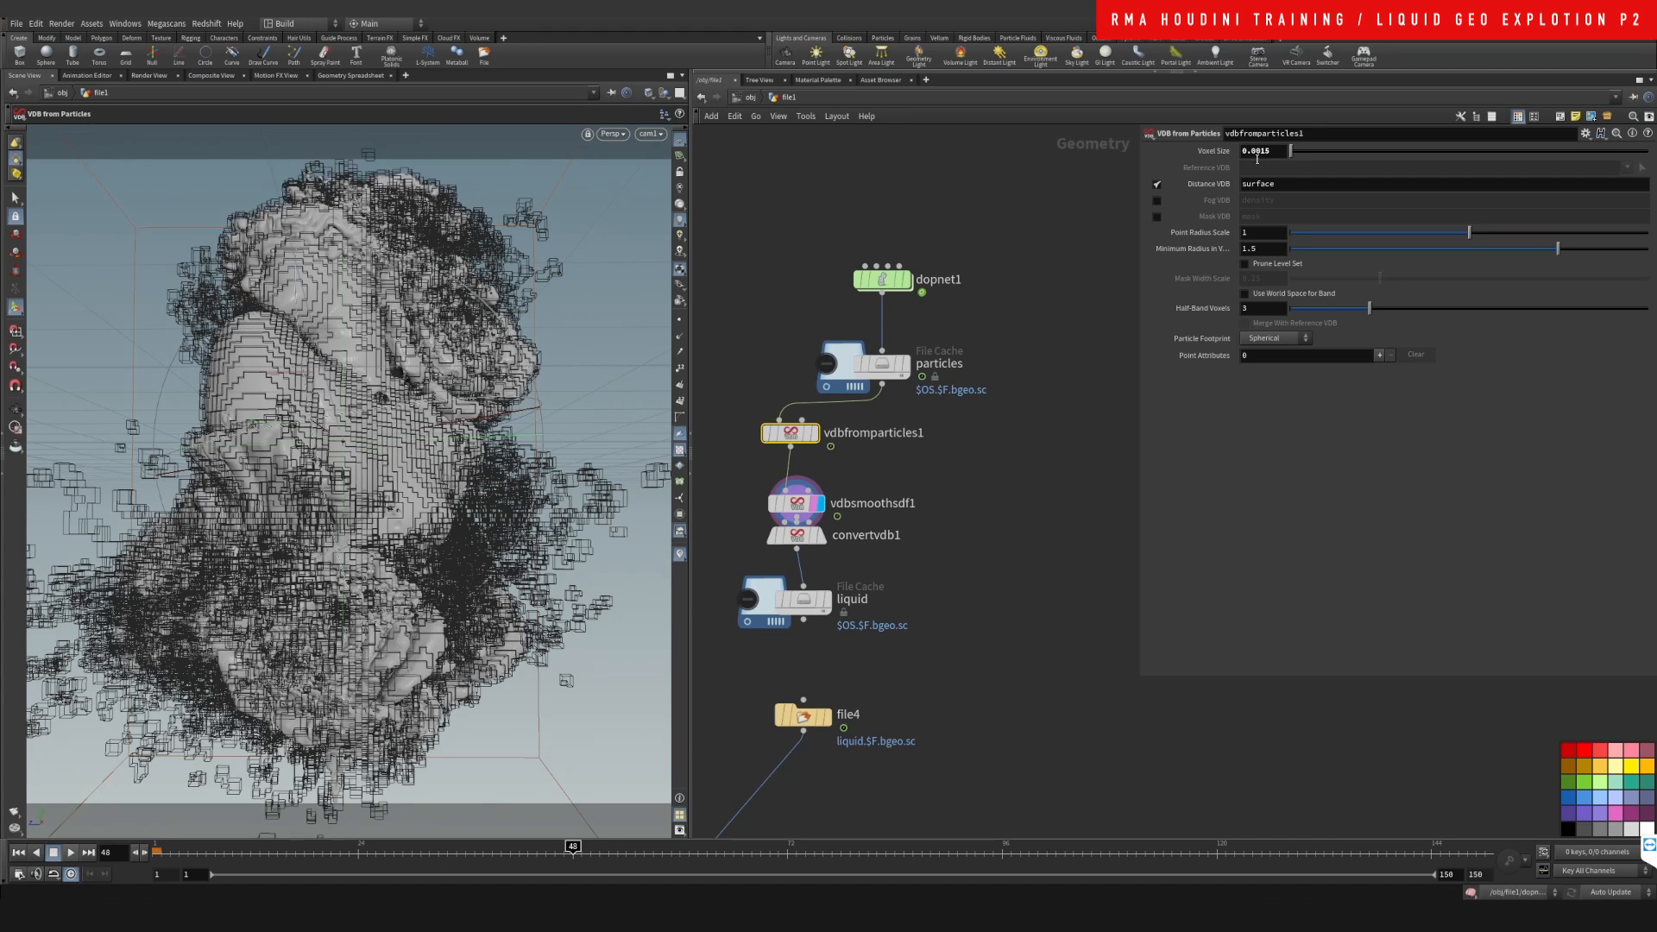
- Move vdbsmoothsdf1 directly below vdbfromparticles1 and show its parameters
middle_drag(954, 467, 962, 440)
drag(819, 479, 816, 449)
click(880, 495)
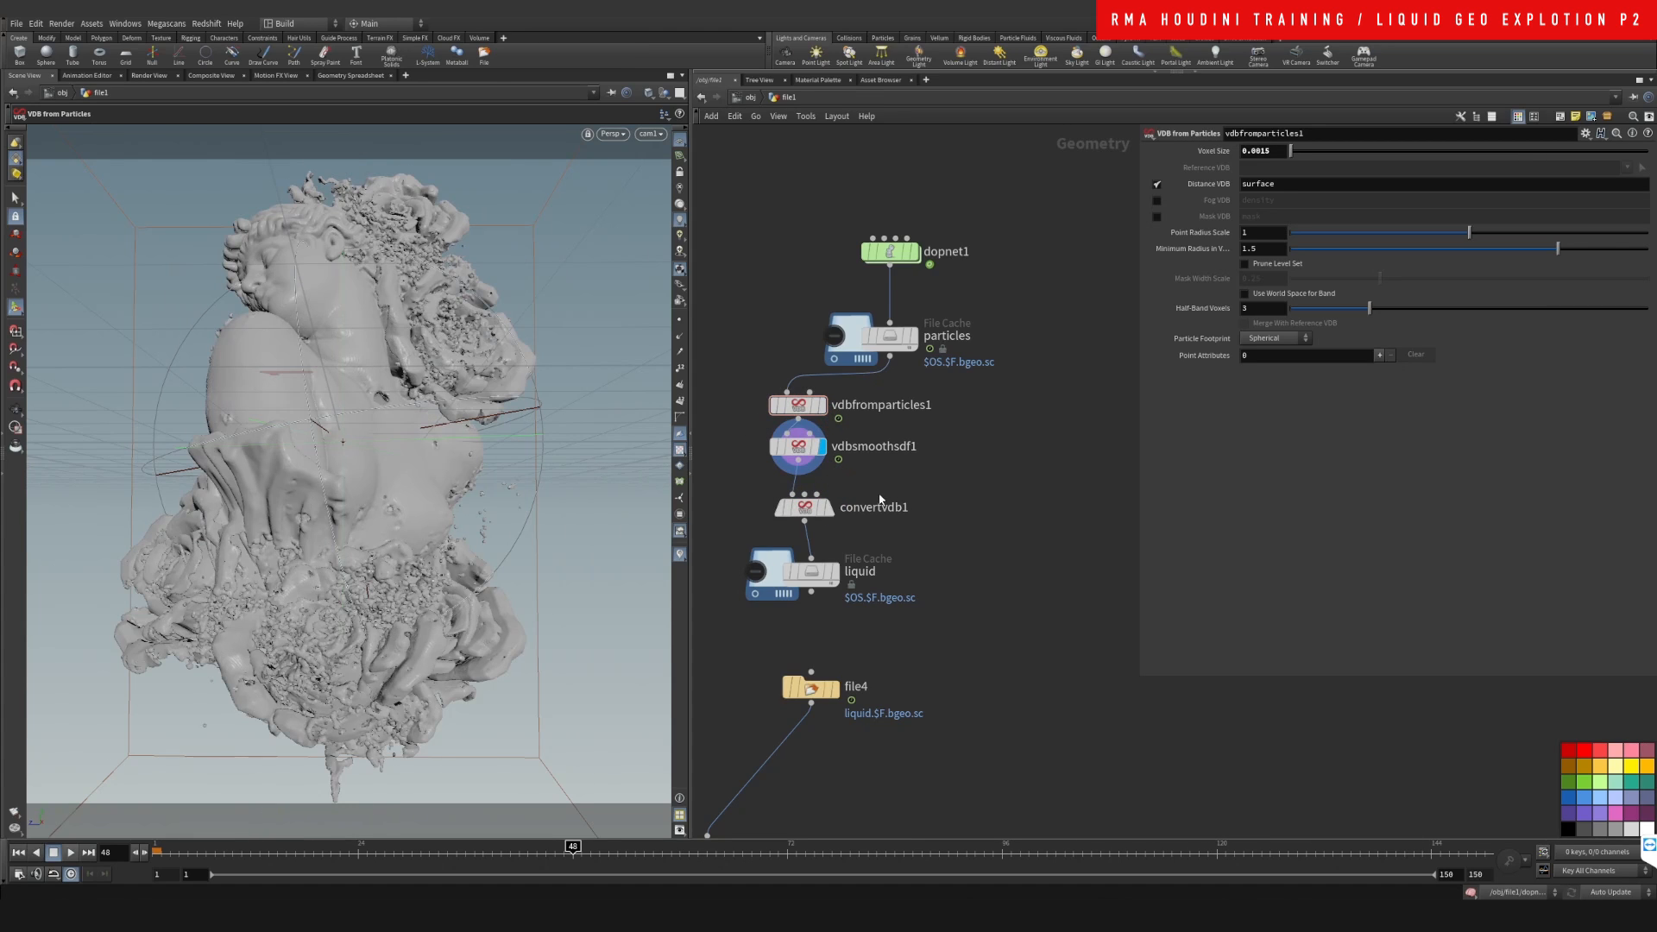
click(813, 449)
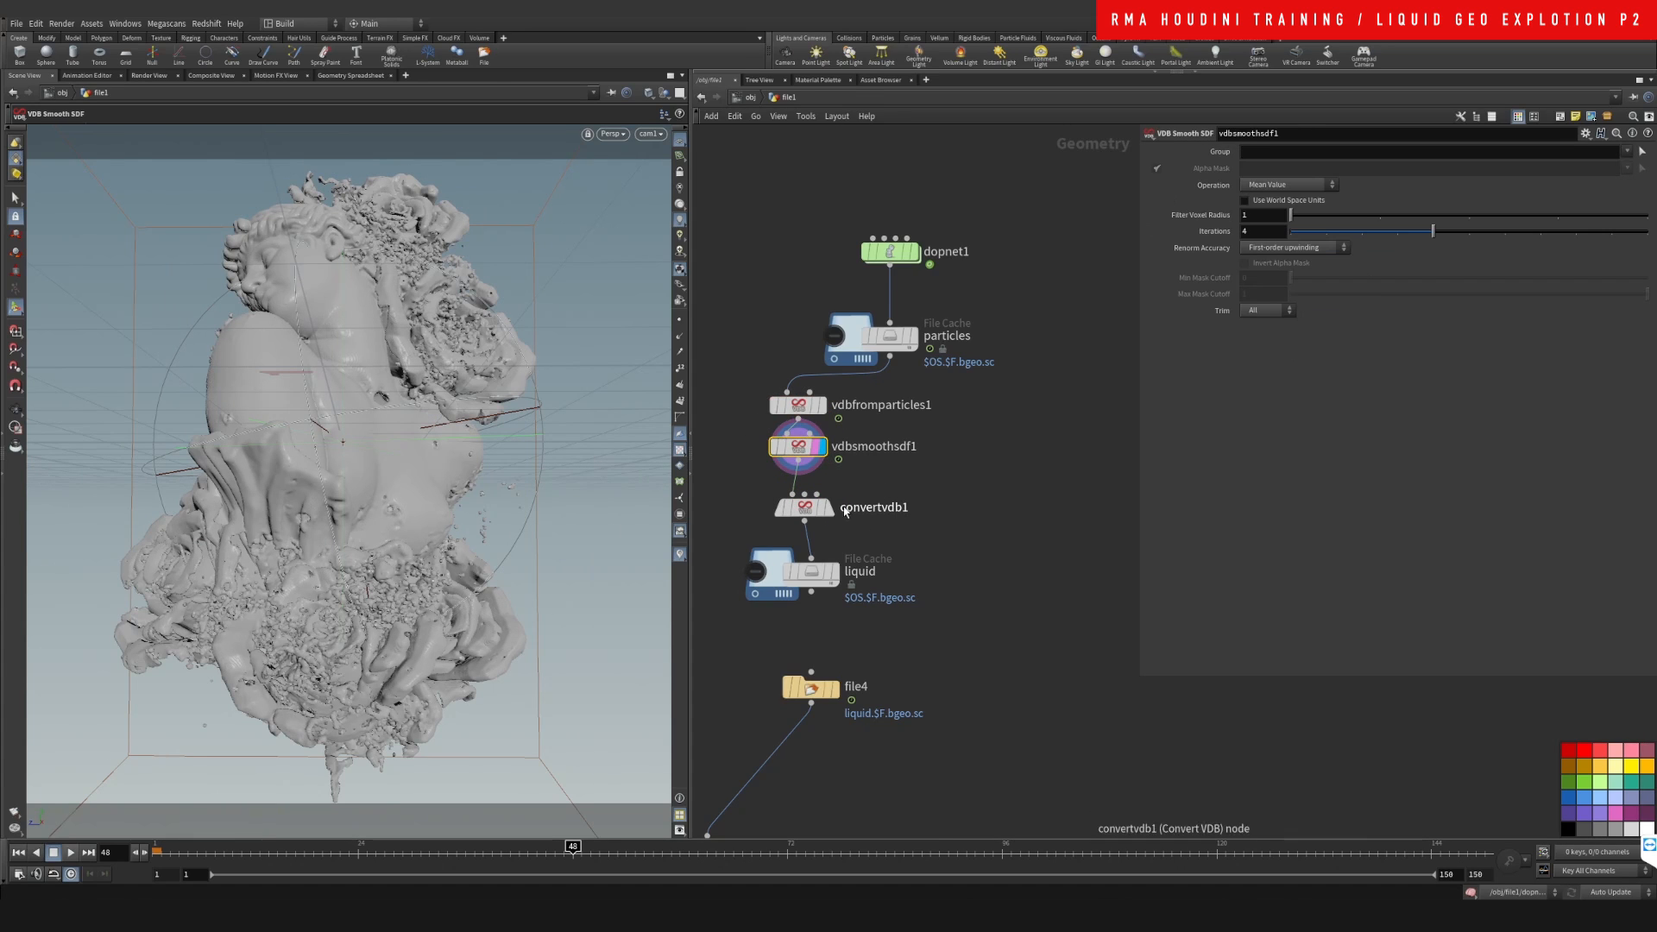
- Display convertvdb1 in the viewport and inspect its polygon conversion settings
middle_drag(887, 491, 896, 471)
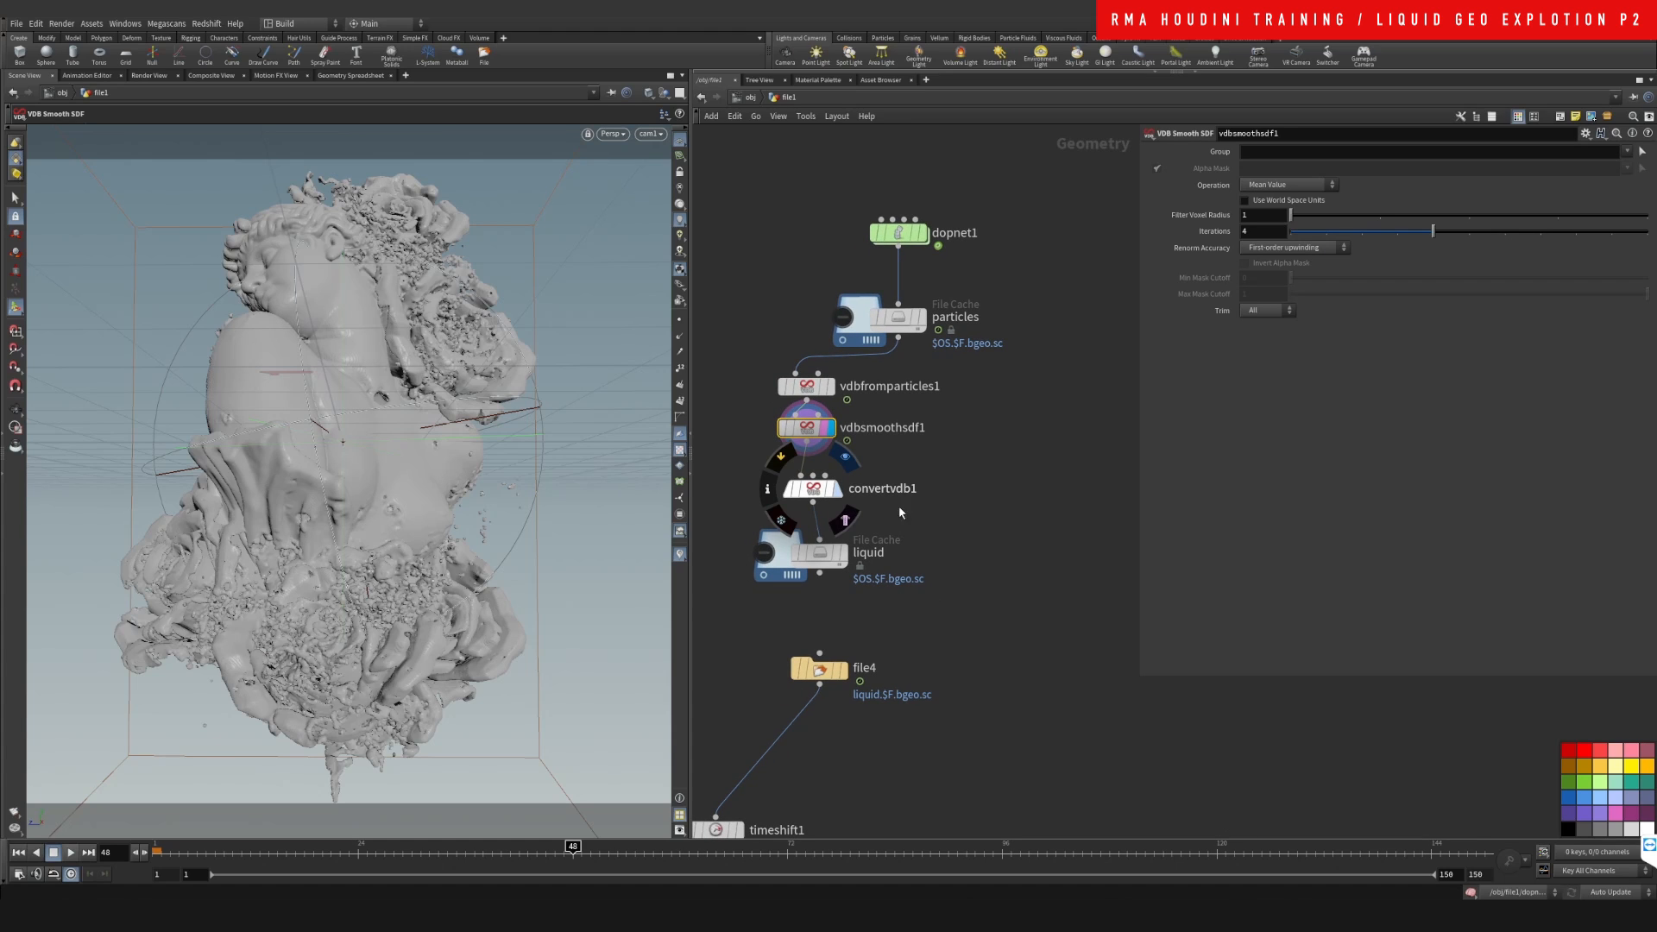
key(r)
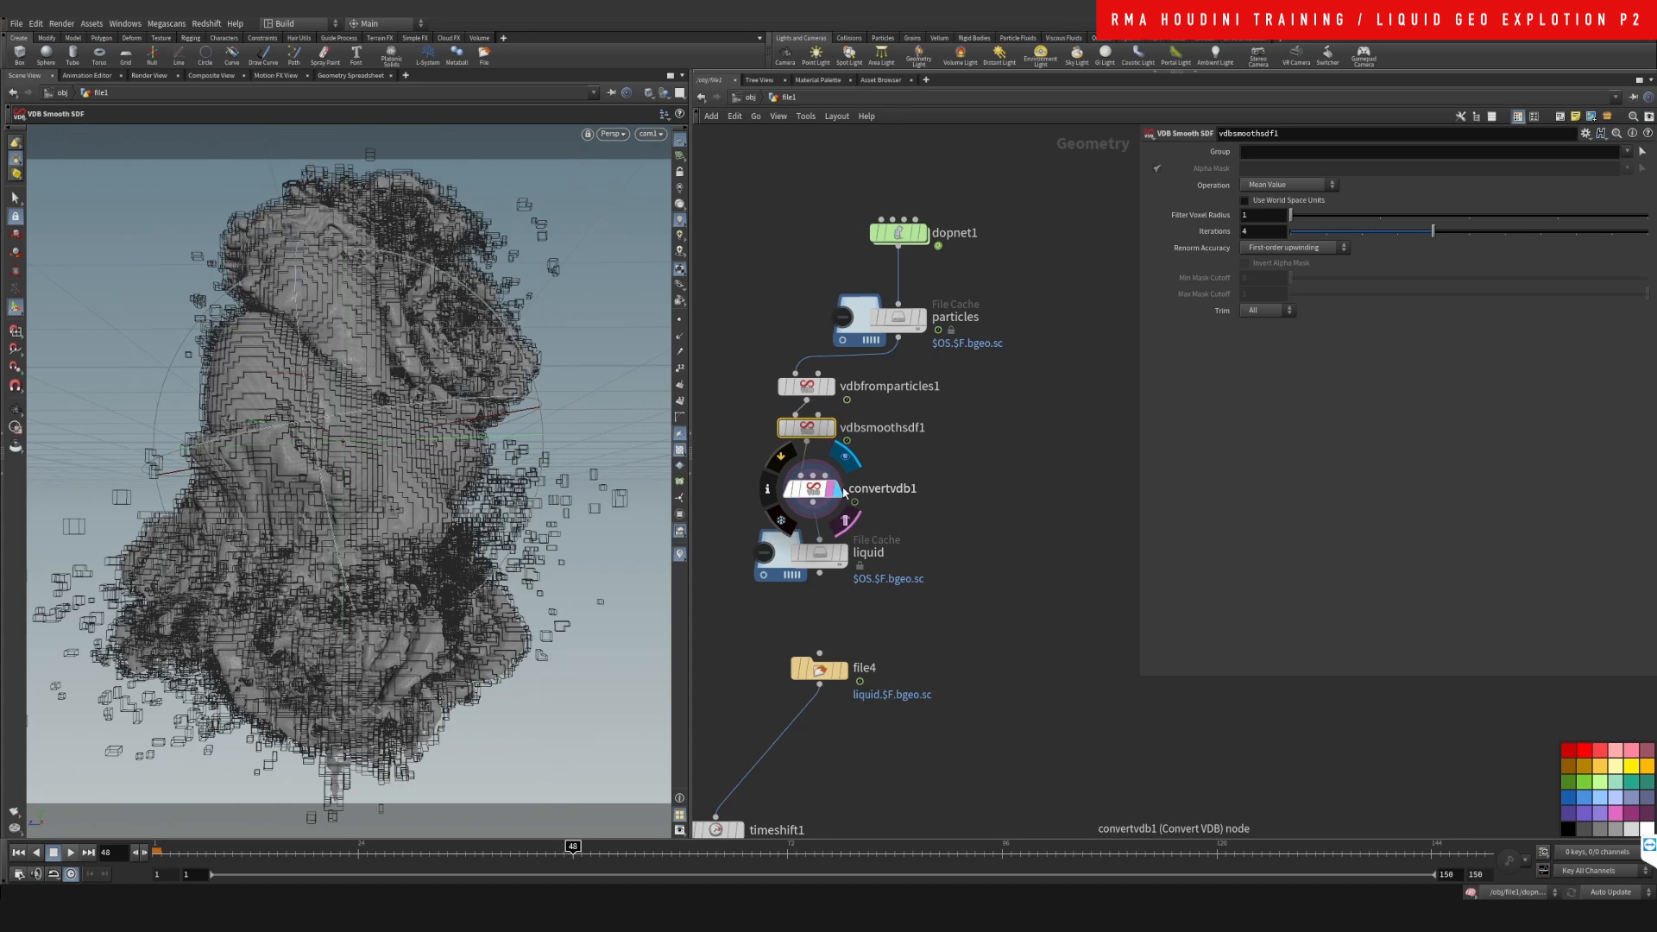
click(829, 489)
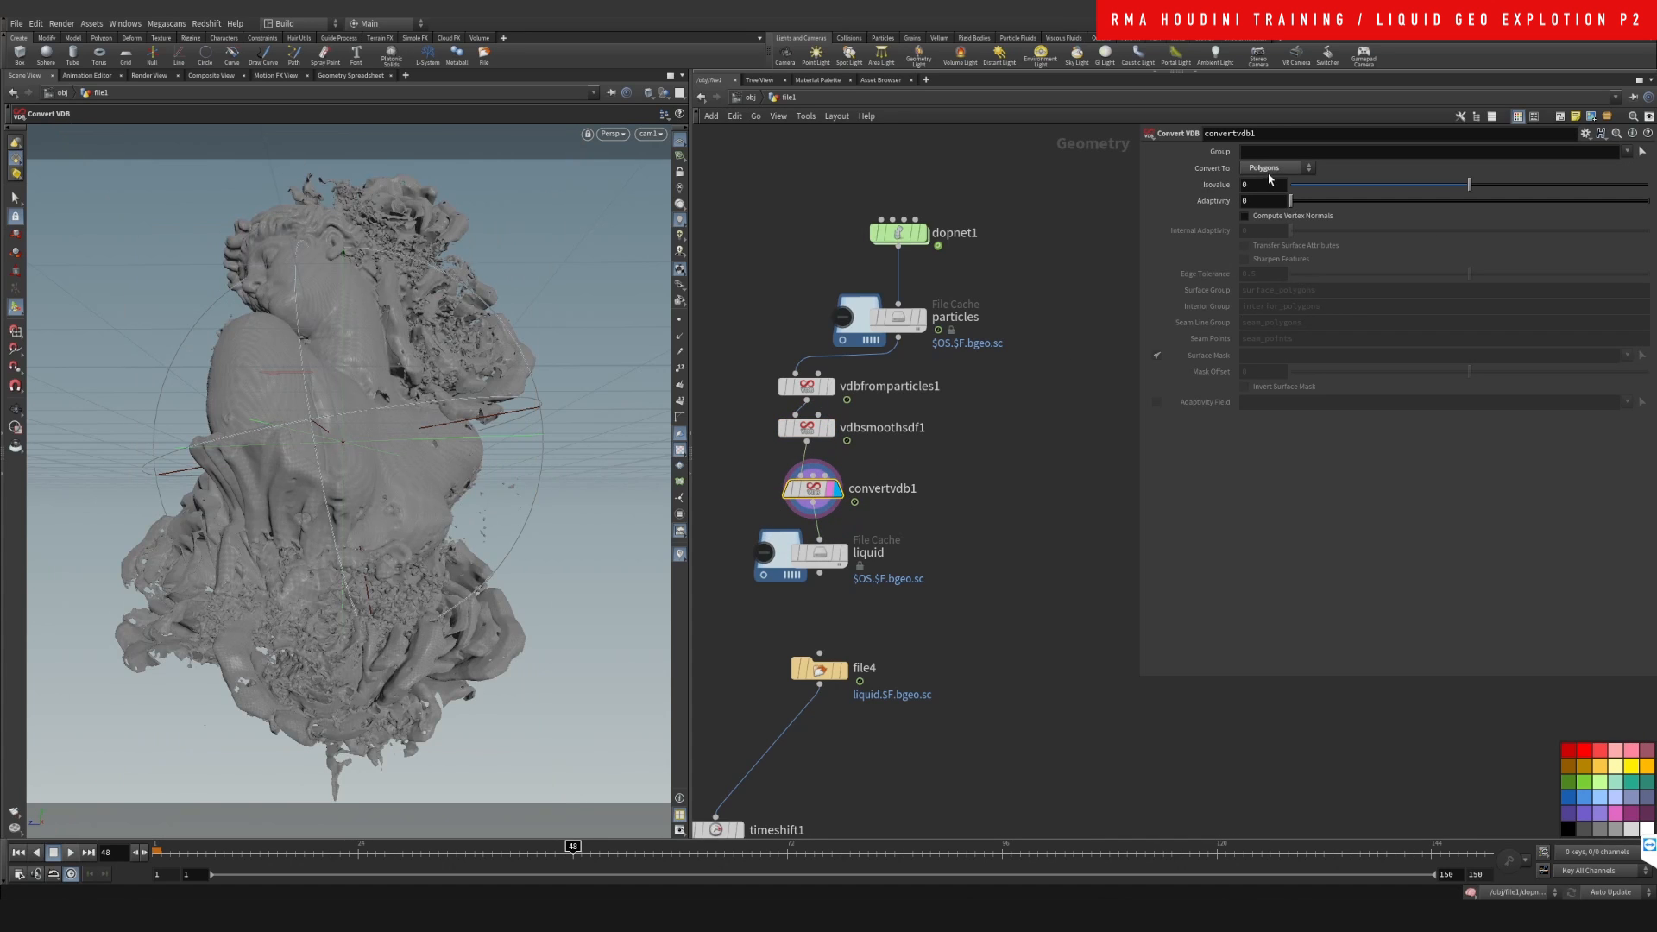
click(976, 533)
middle_drag(981, 511, 1002, 498)
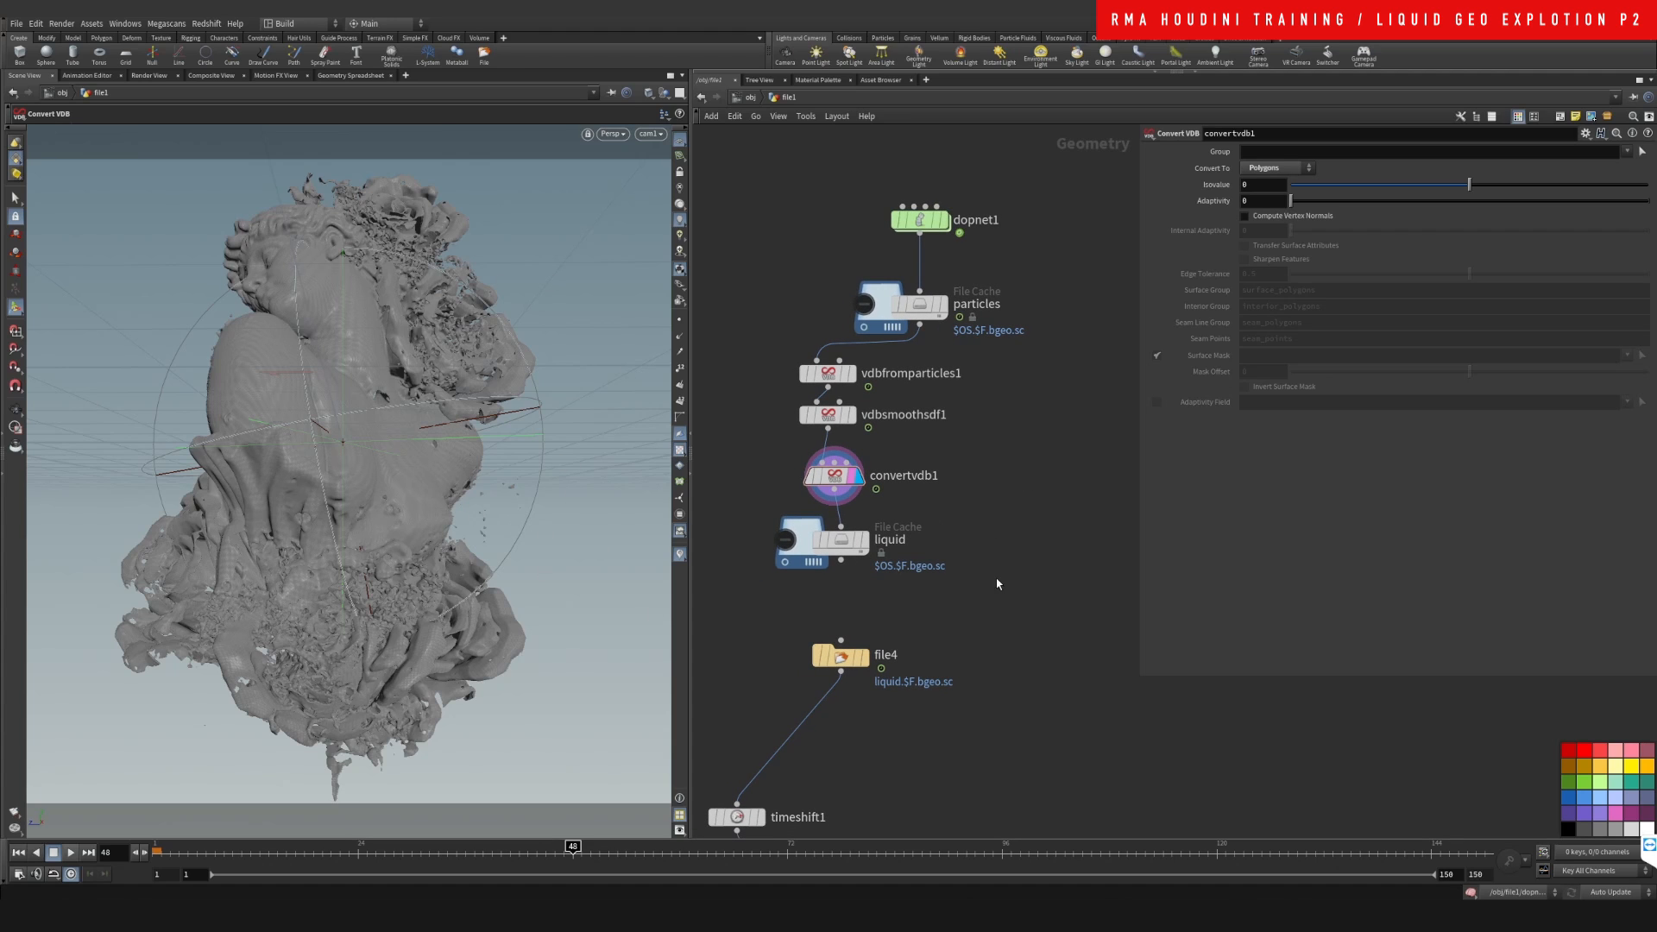
- Align timeshift1 and material1 in a column below file4, and display timeshift1
middle_drag(999, 578, 1036, 489)
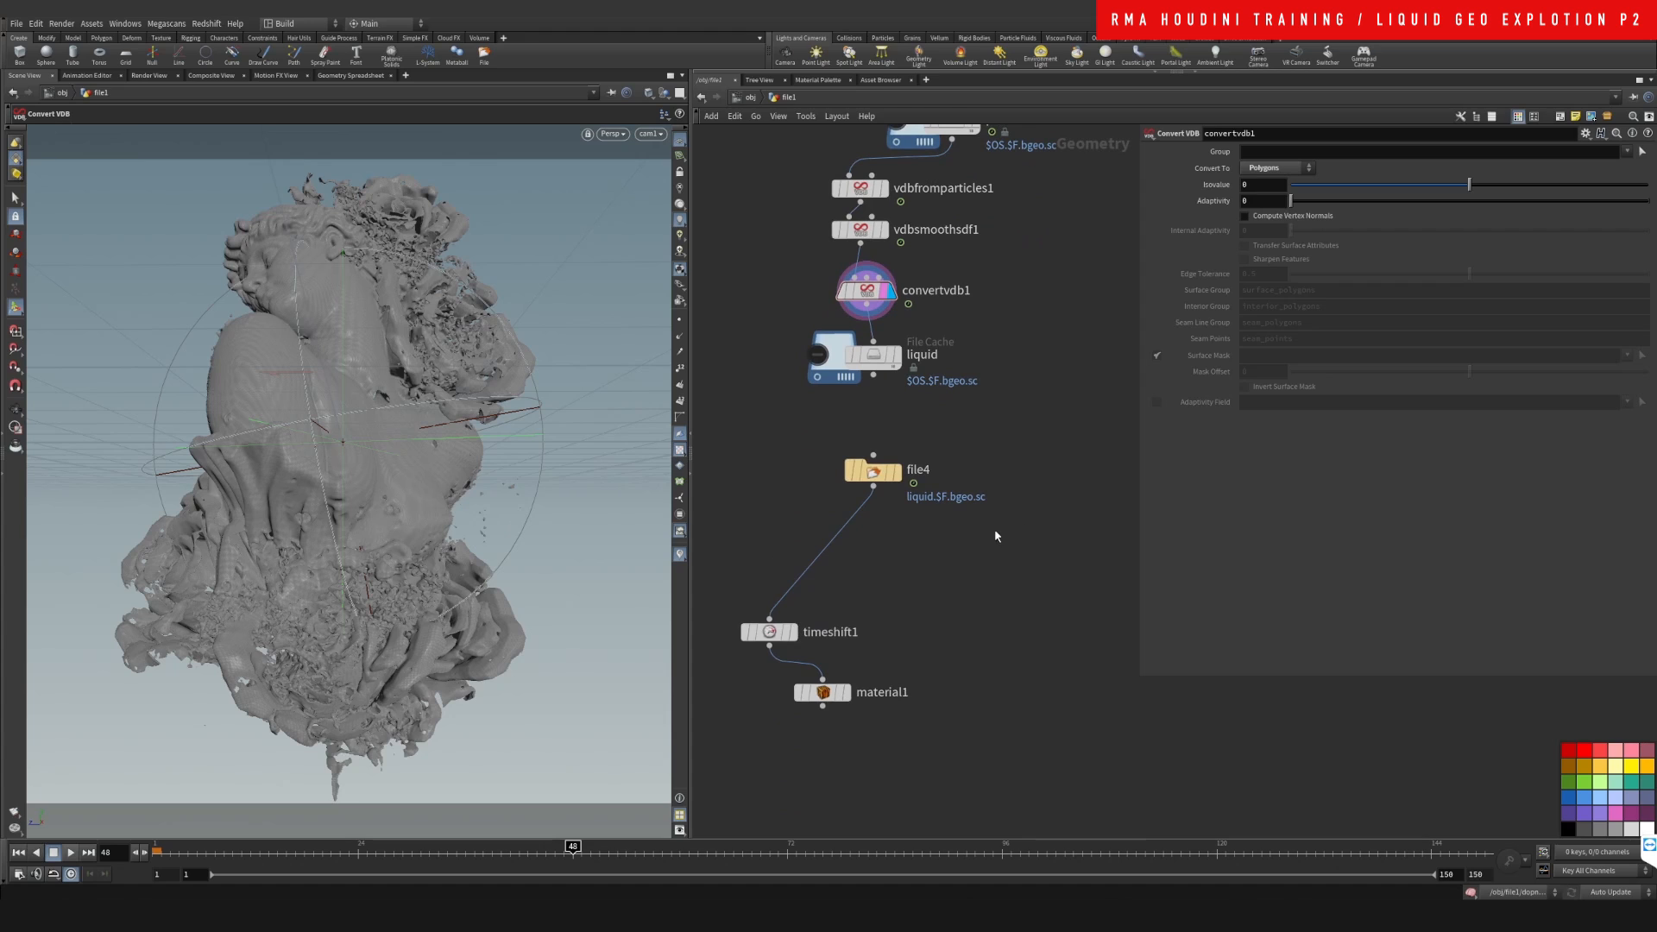
drag(764, 631, 867, 541)
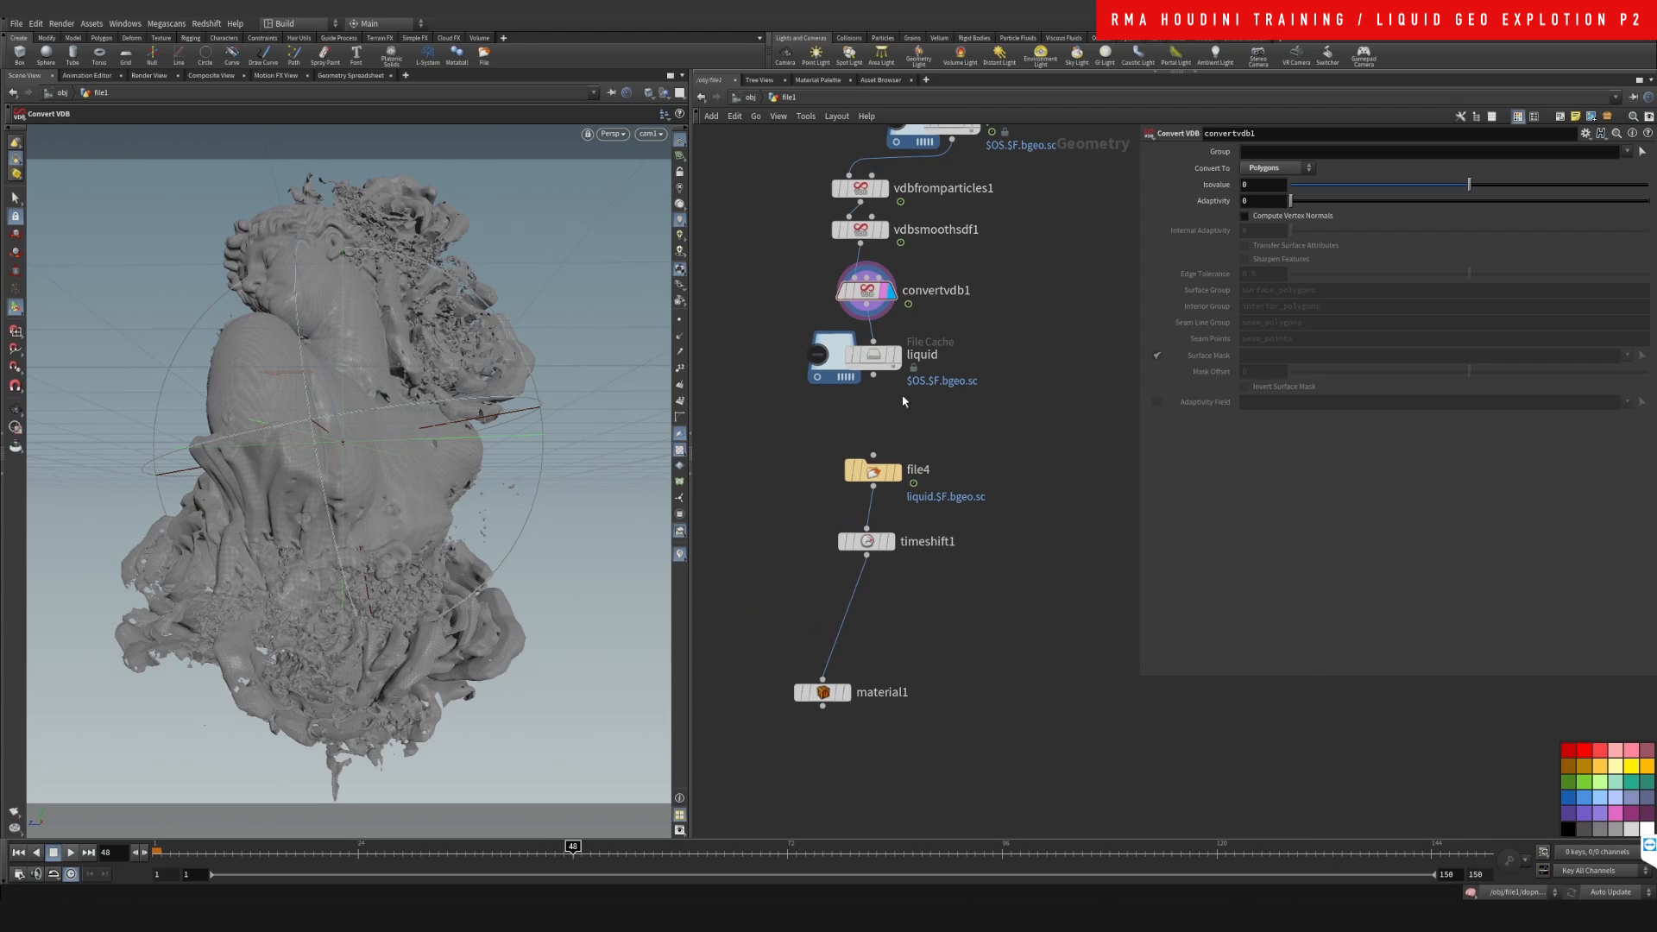
click(889, 542)
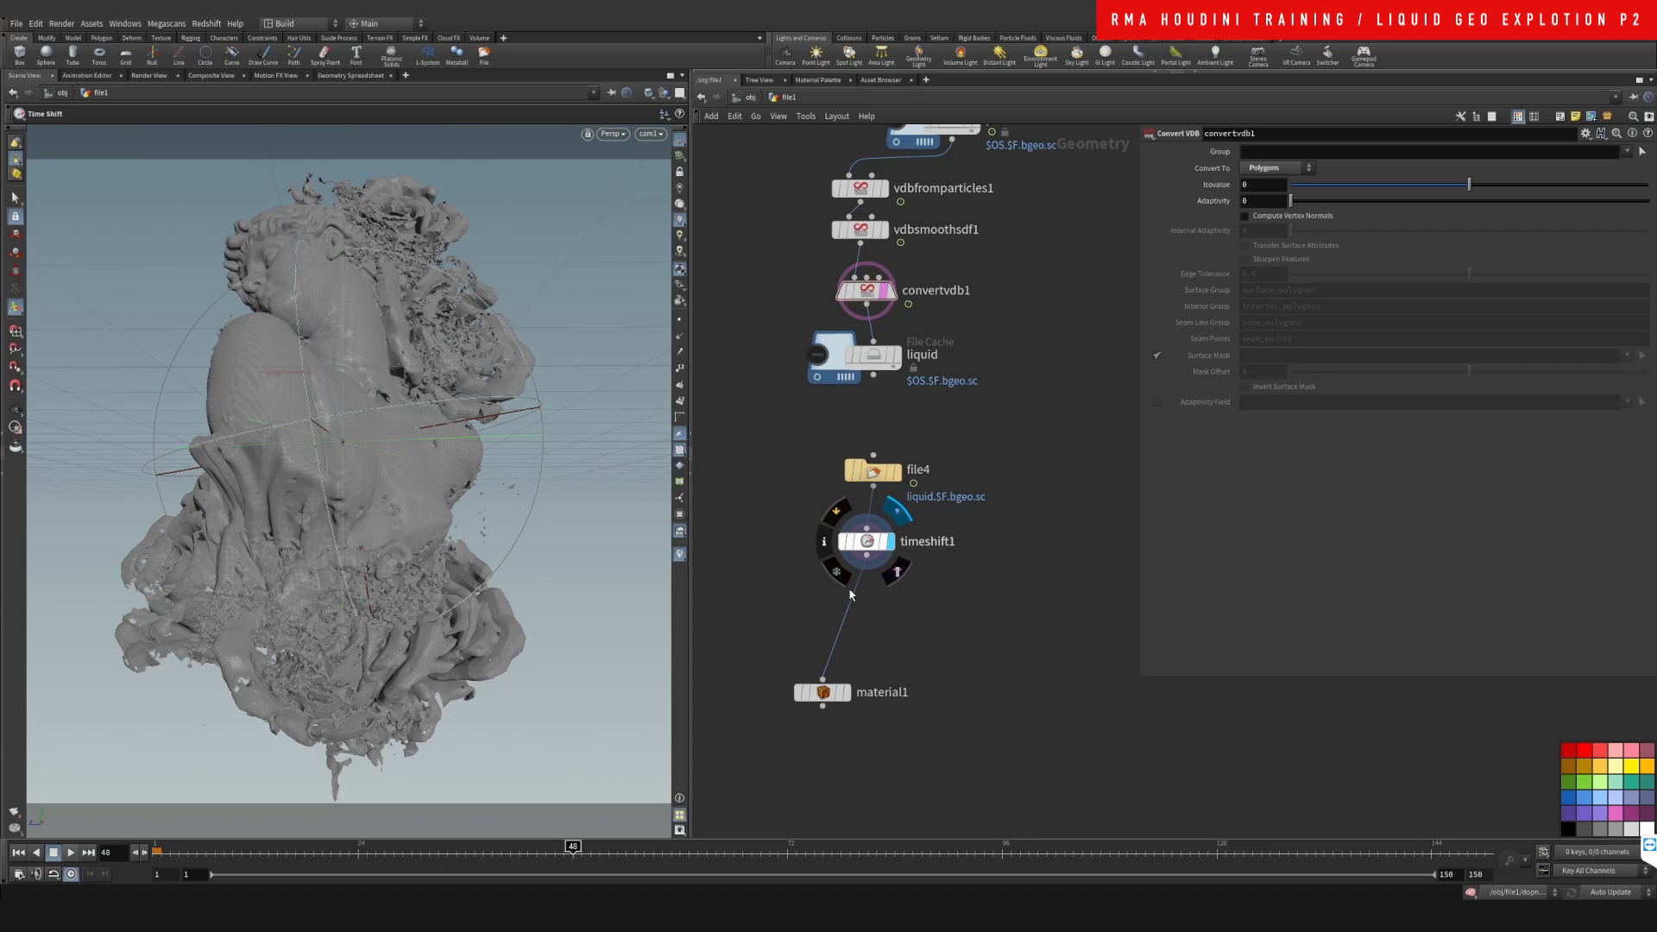
click(882, 540)
click(881, 541)
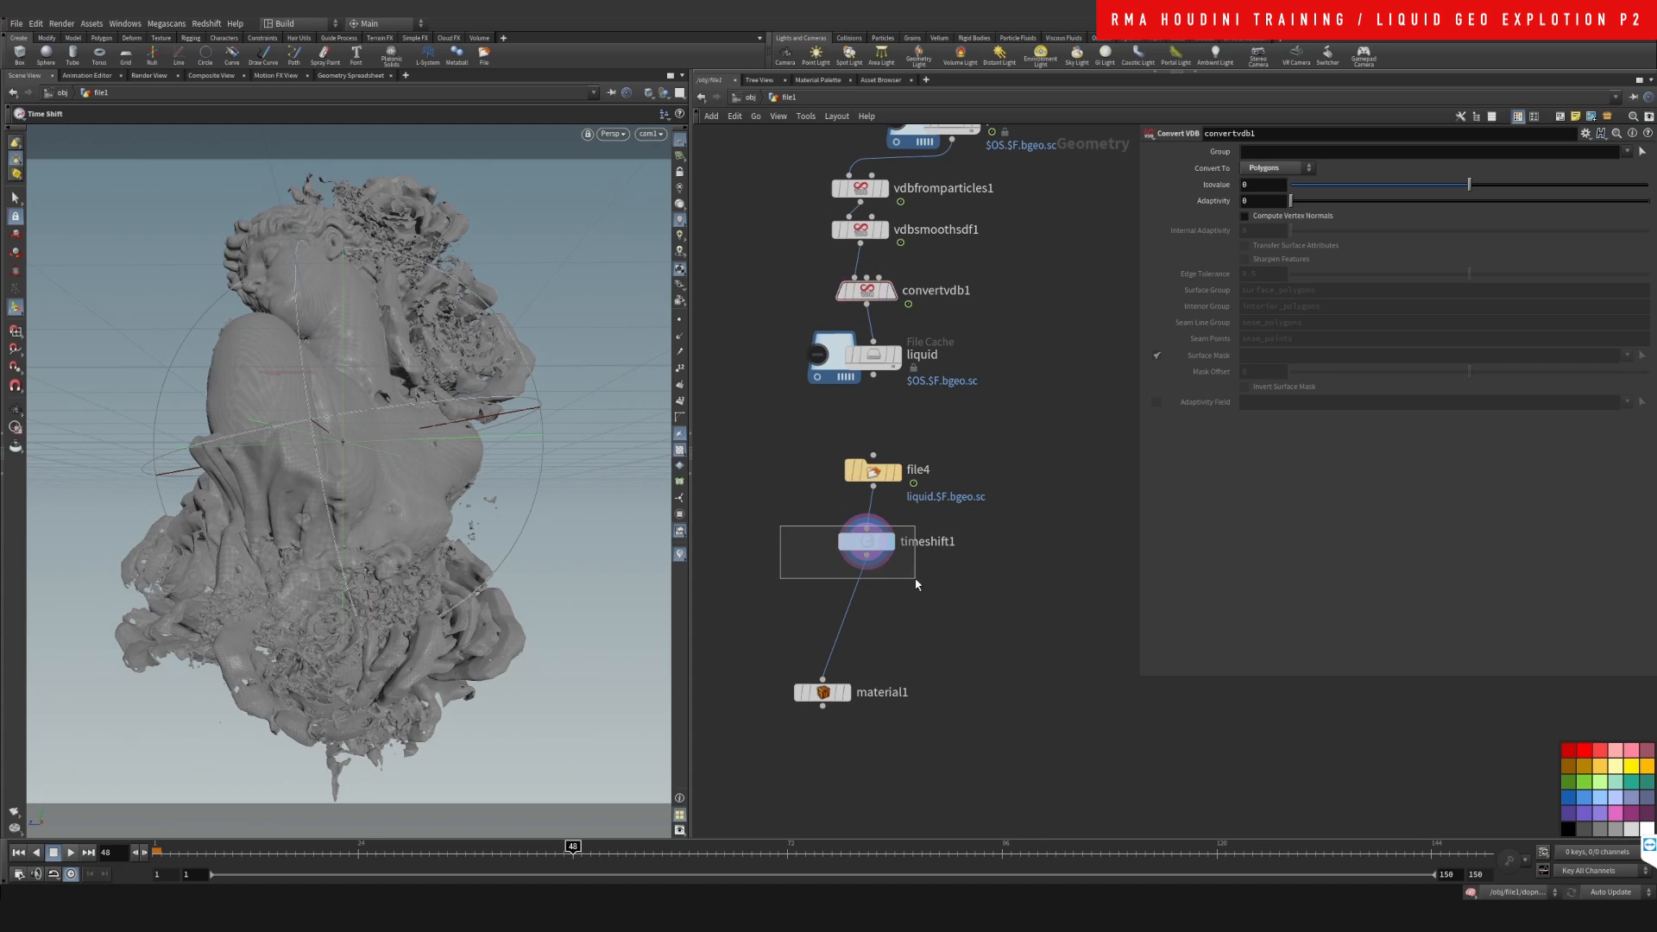
drag(868, 542, 875, 533)
drag(823, 692, 874, 610)
- Add a Material node beside material1 and wire the timeshift1 output into it
click(997, 643)
key(Tab)
text(material)
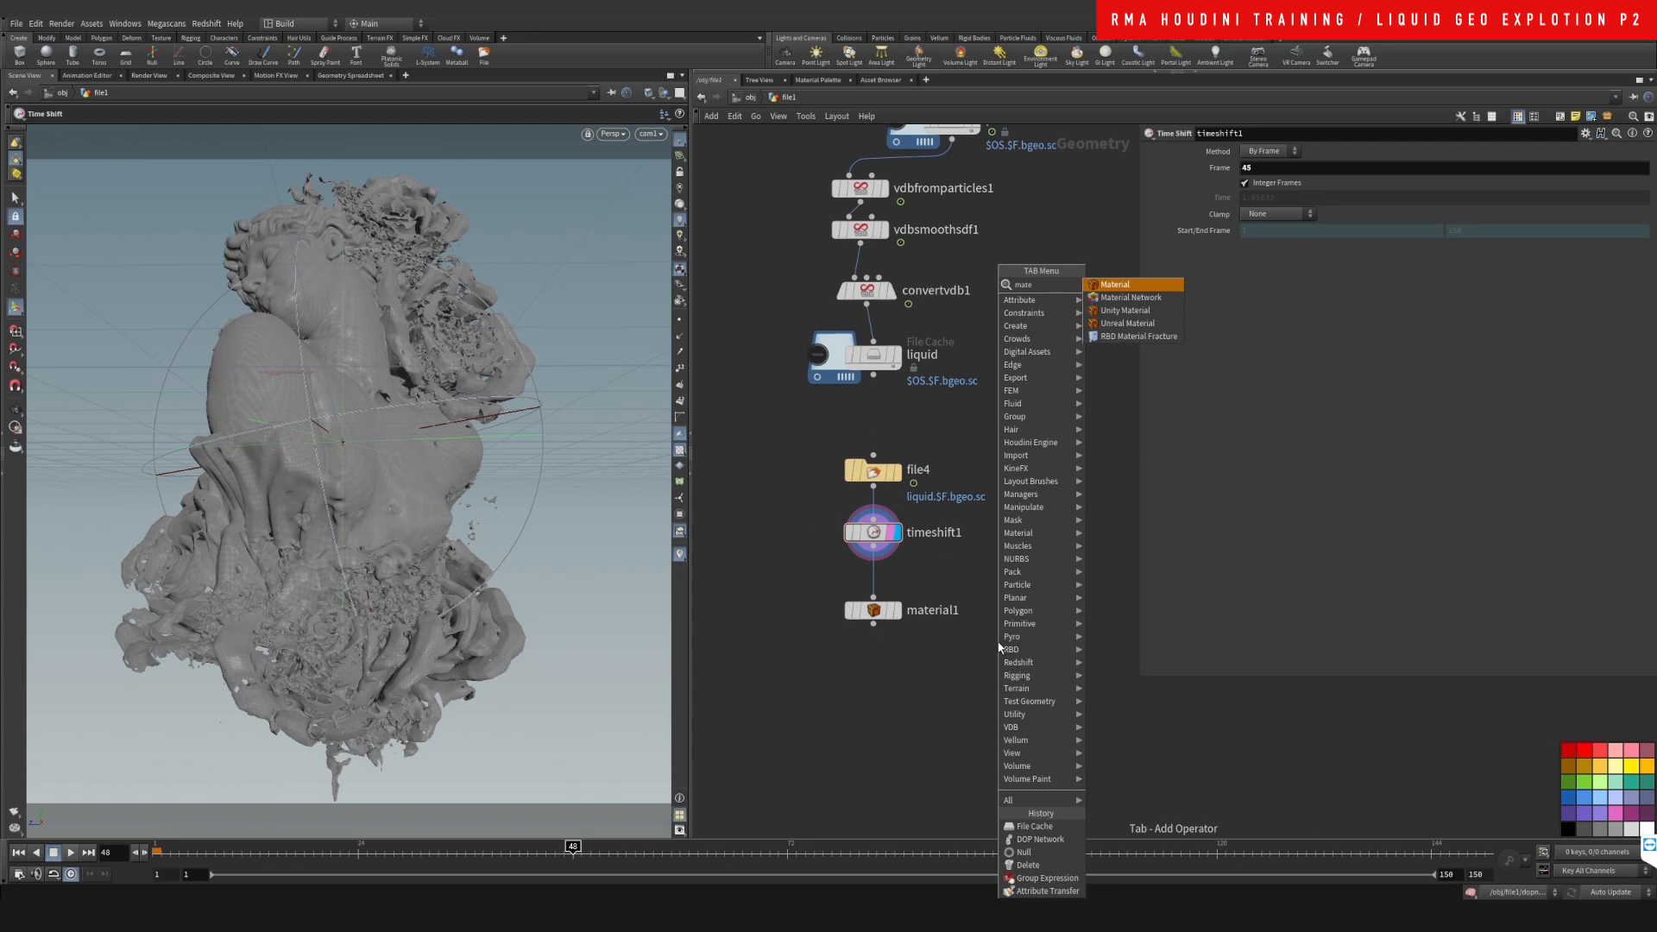
key(Return)
click(998, 642)
drag(874, 547, 997, 628)
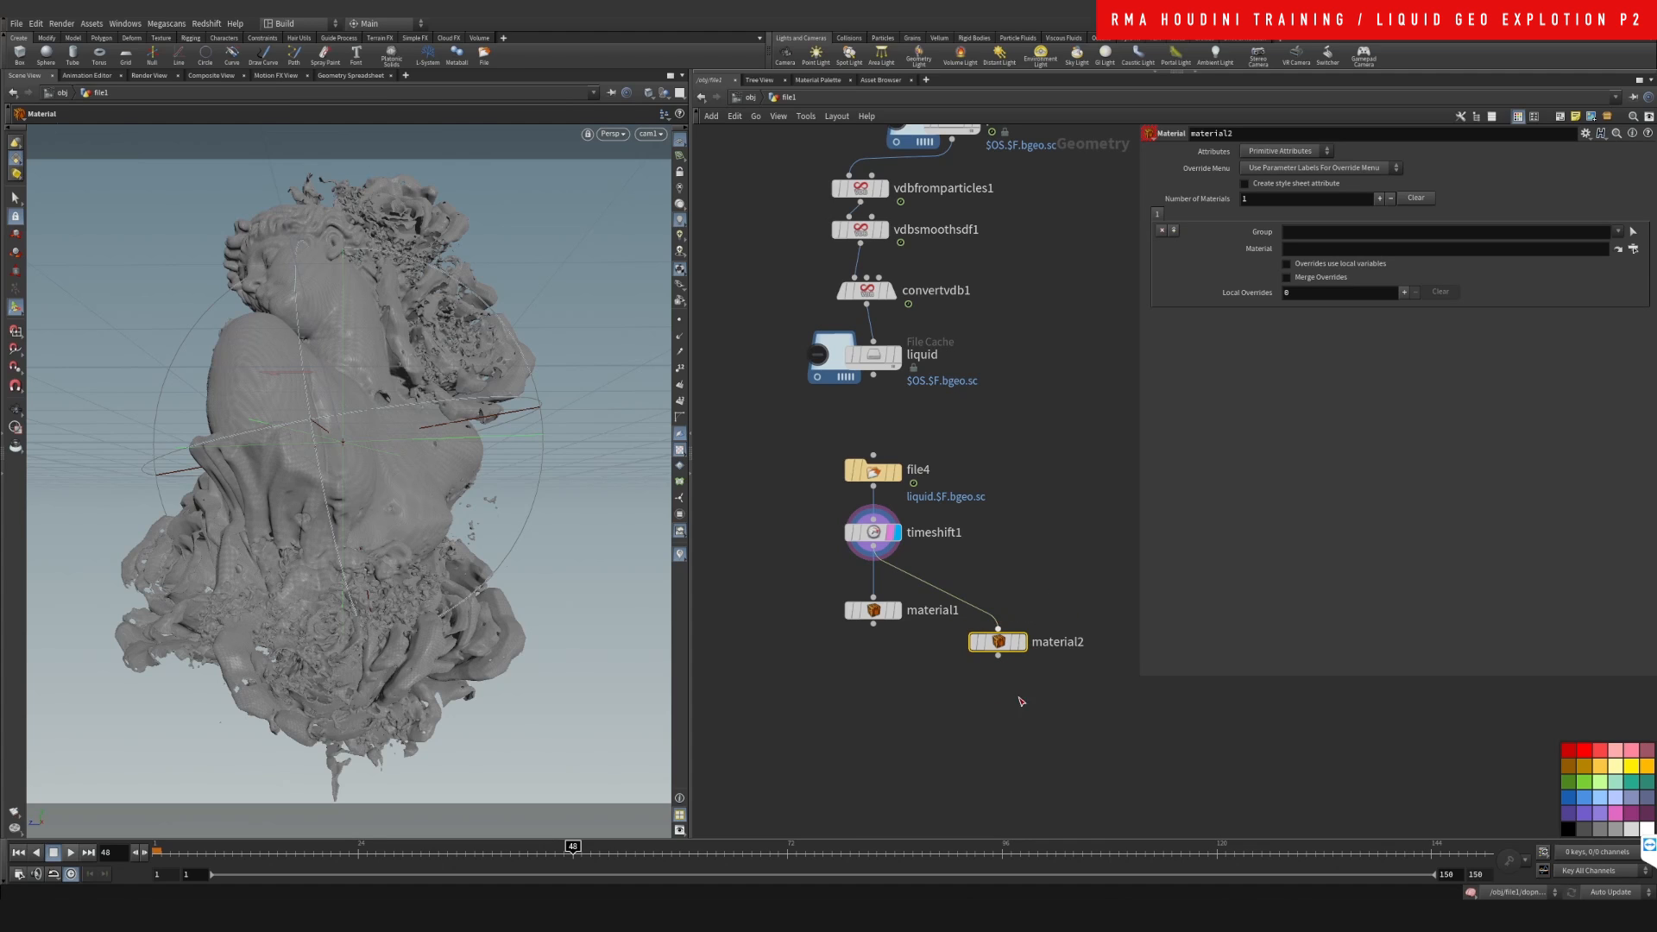